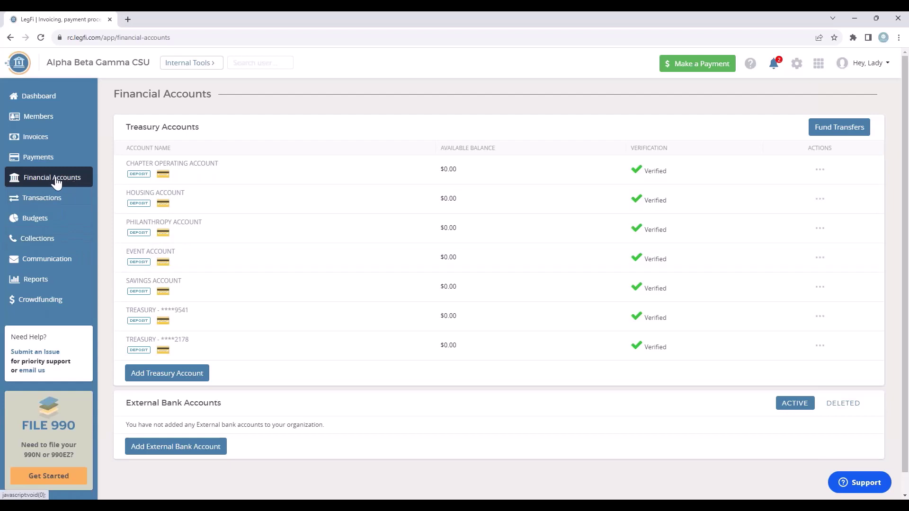
# Start a new treasury account, accepting the contact, platform provider and card program agreements.
pyautogui.click(187, 378)
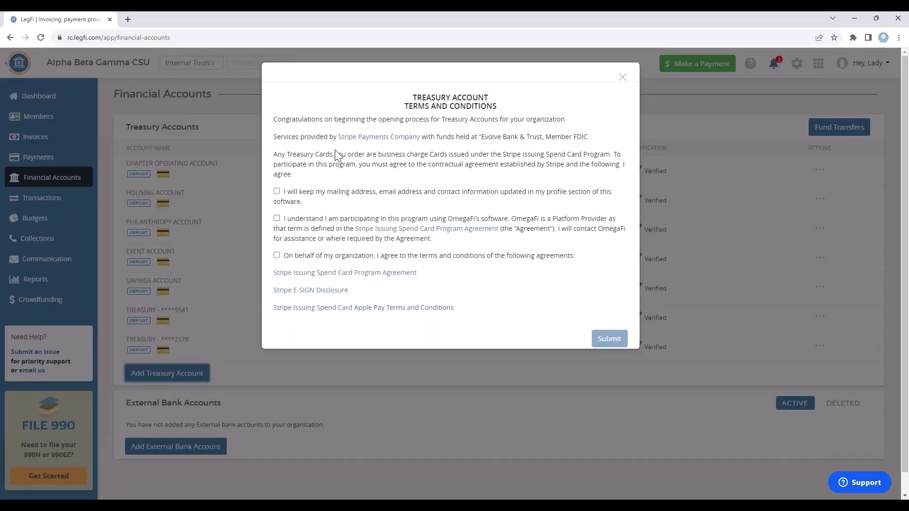
pyautogui.click(277, 191)
pyautogui.click(277, 218)
pyautogui.click(277, 255)
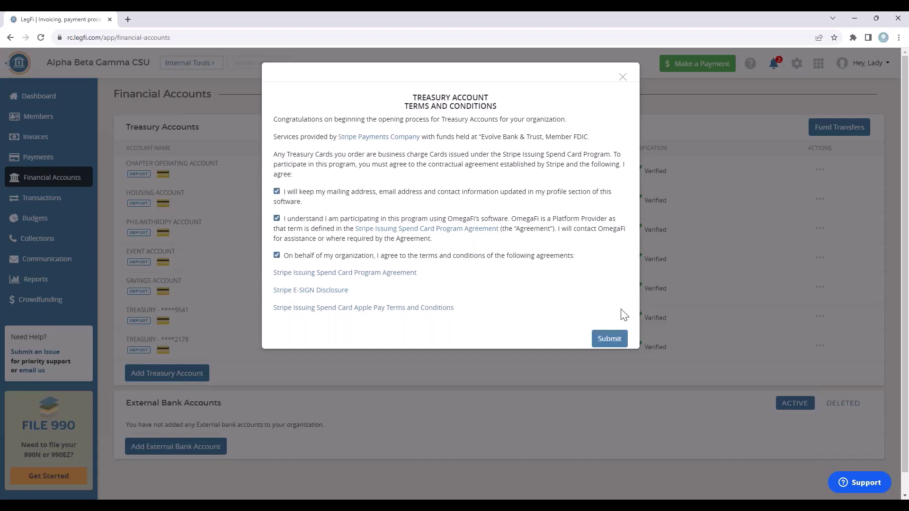
pyautogui.click(611, 341)
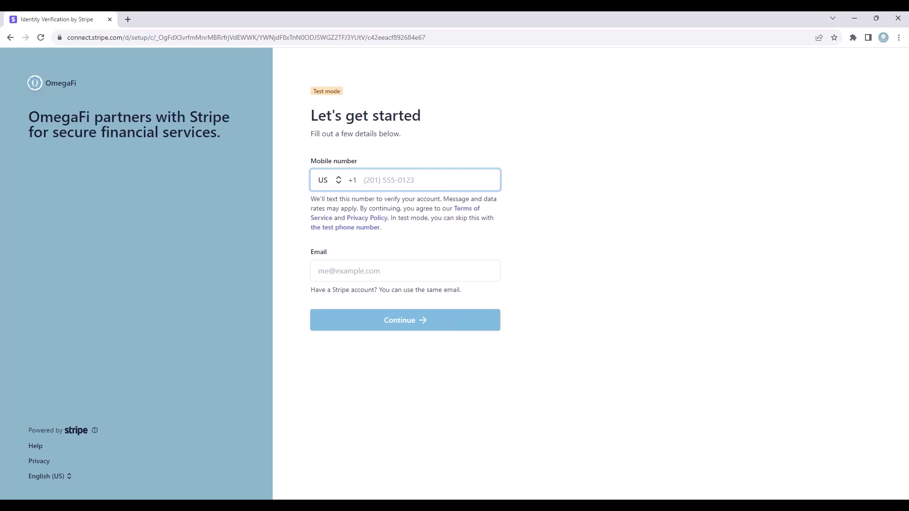
# Go back from Stripe's 'Let's get started' verification page without entering any details.
pyautogui.click(12, 38)
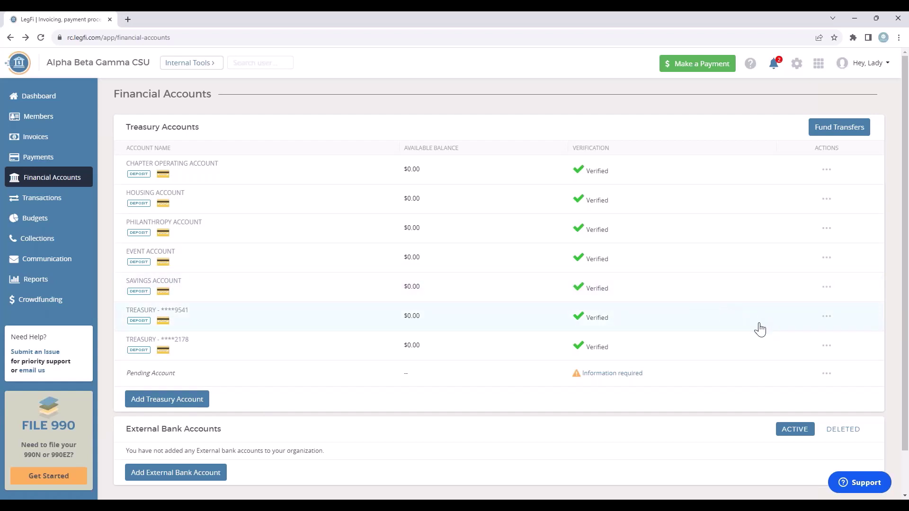
# Rename the treasury account ending 9541 to 'Fall Event' and save it.
pyautogui.click(827, 318)
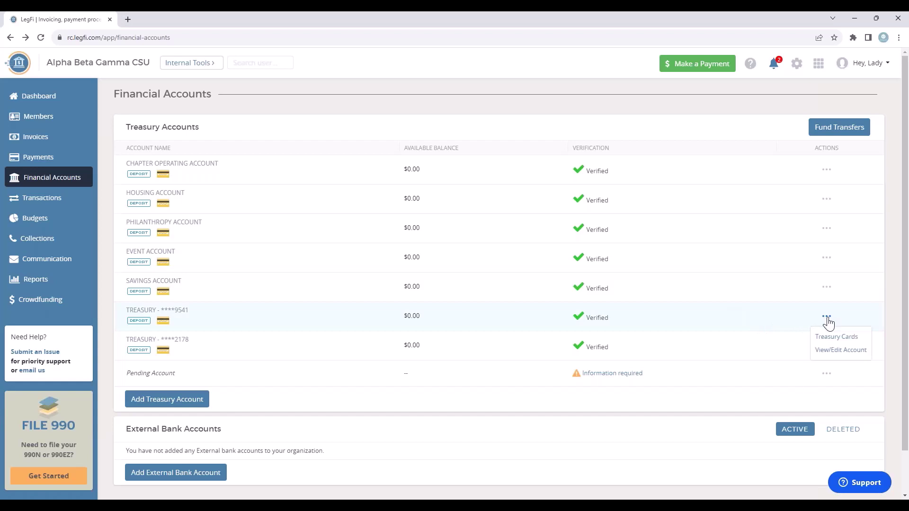
pyautogui.click(836, 353)
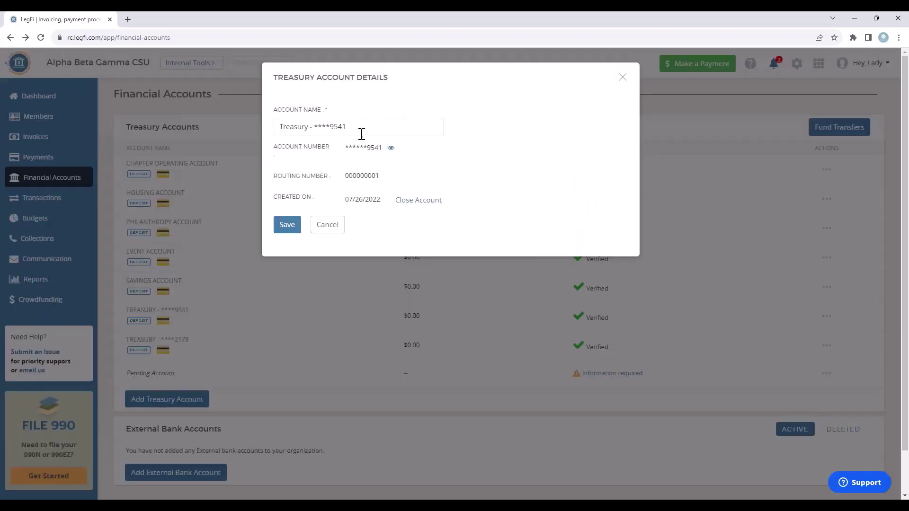
pyautogui.moveTo(362, 134); pyautogui.dragTo(273, 131)
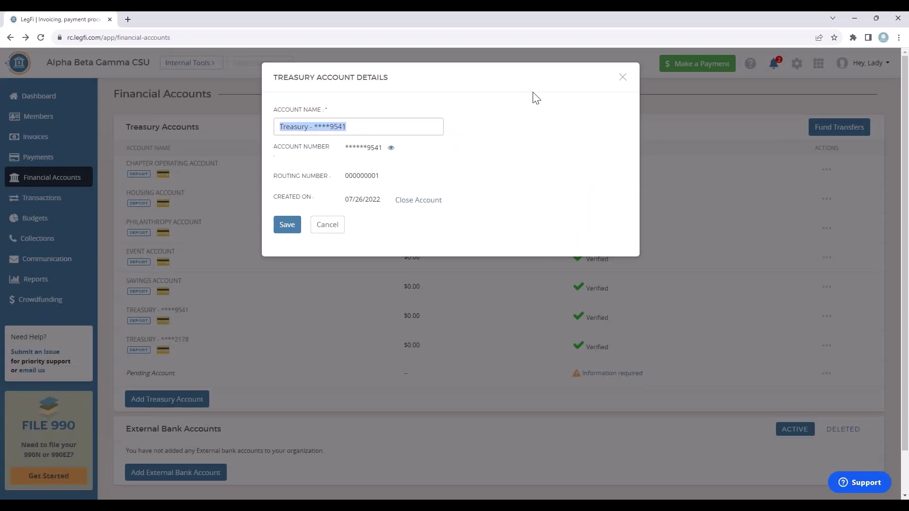
pyautogui.write('Fall ')
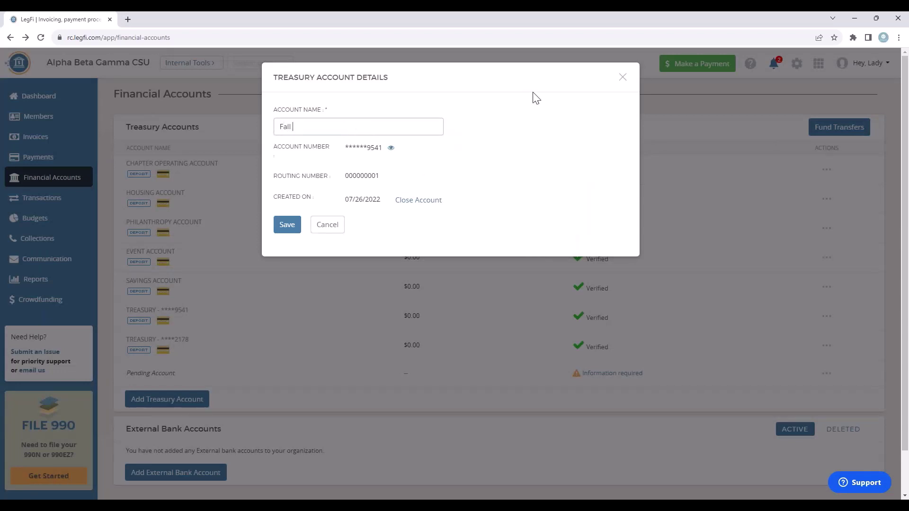
pyautogui.write('Event')
pyautogui.click(289, 226)
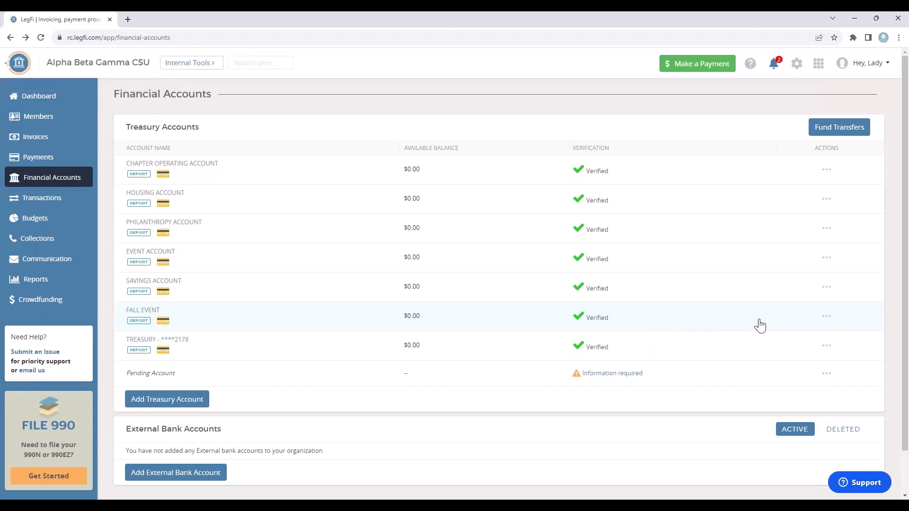
# Open the Treasury Cards list for the Fall Event account.
pyautogui.click(826, 322)
pyautogui.click(836, 337)
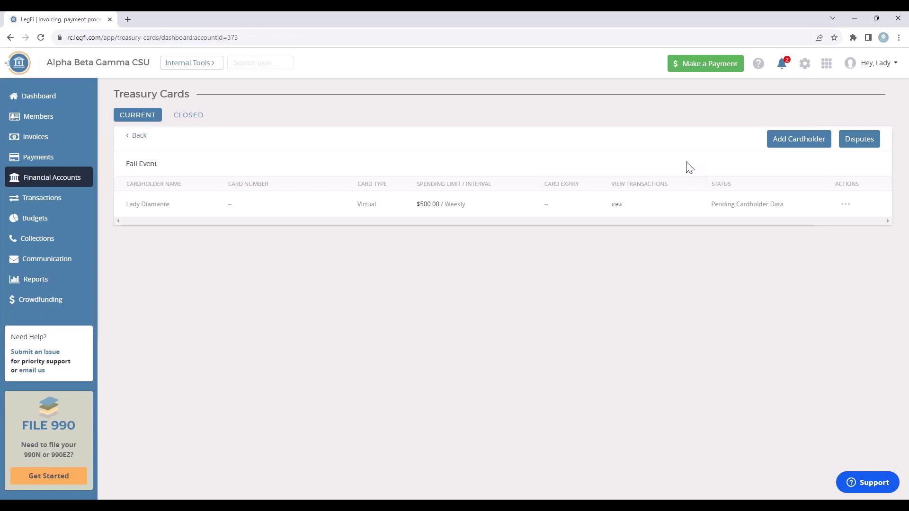
# Add a cardholder for the first listed member with a Virtual card type.
pyautogui.click(793, 145)
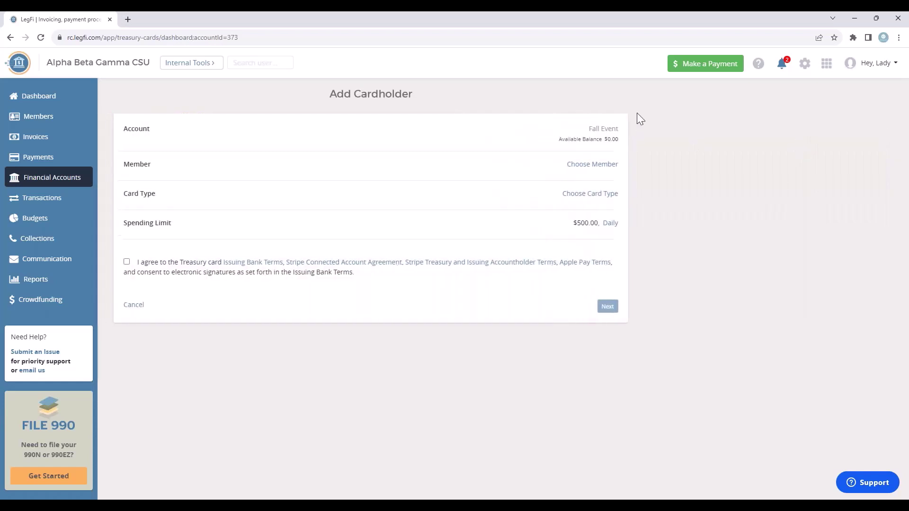
pyautogui.click(579, 166)
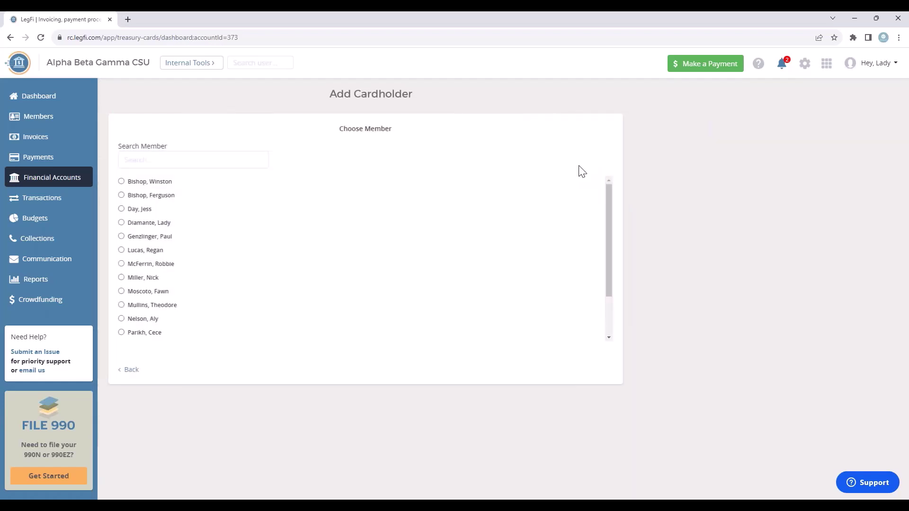
pyautogui.click(126, 182)
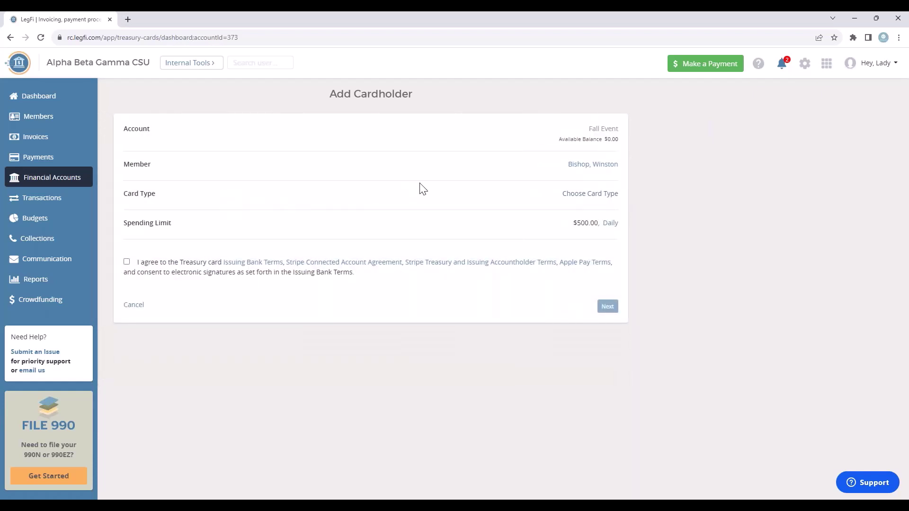
pyautogui.click(572, 194)
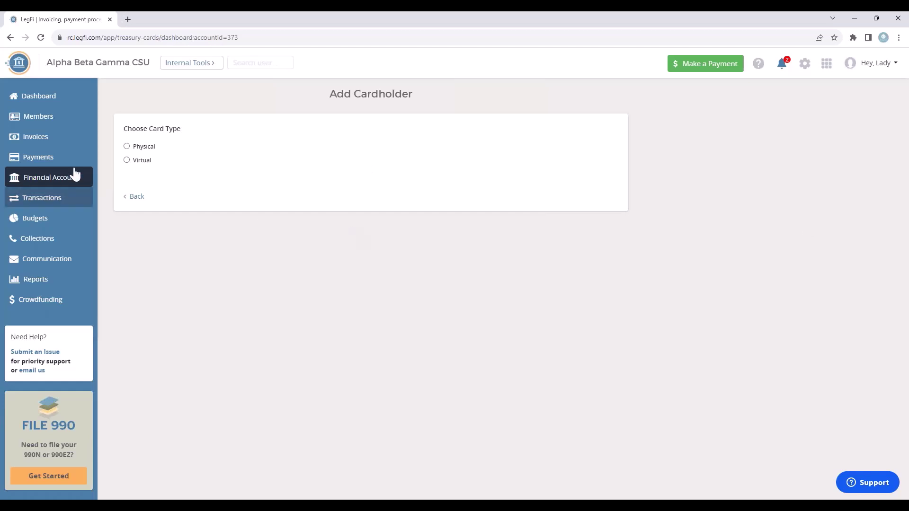
pyautogui.click(127, 160)
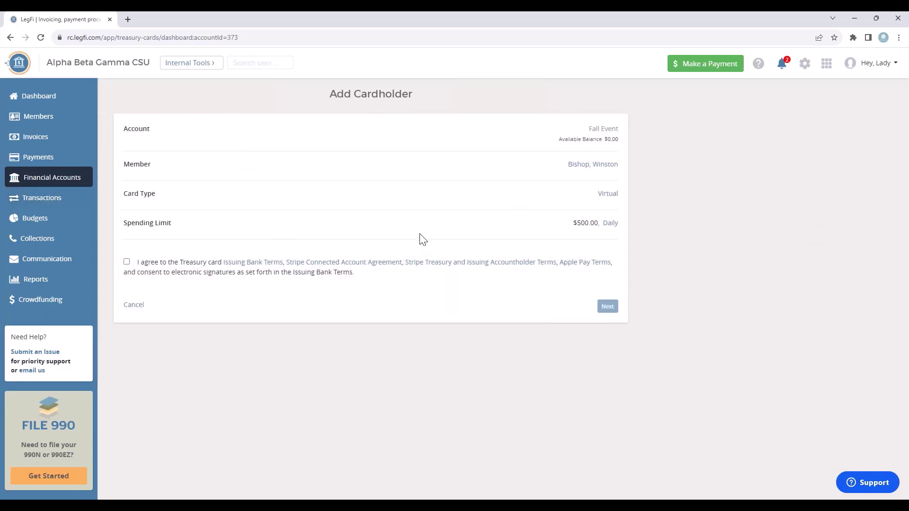
# Set the card's spending limit to $150.00 with an All Time interval.
pyautogui.click(610, 224)
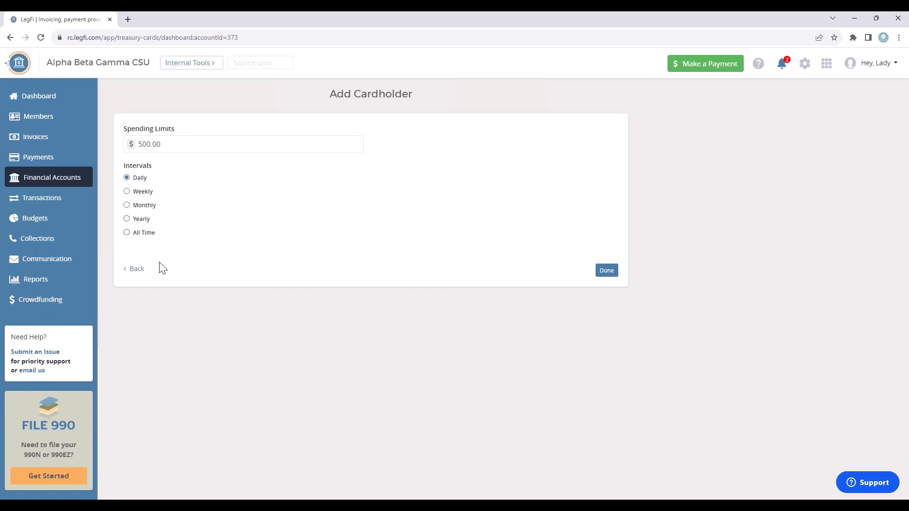
pyautogui.click(127, 232)
pyautogui.moveTo(166, 143); pyautogui.dragTo(134, 143)
pyautogui.write('150.00')
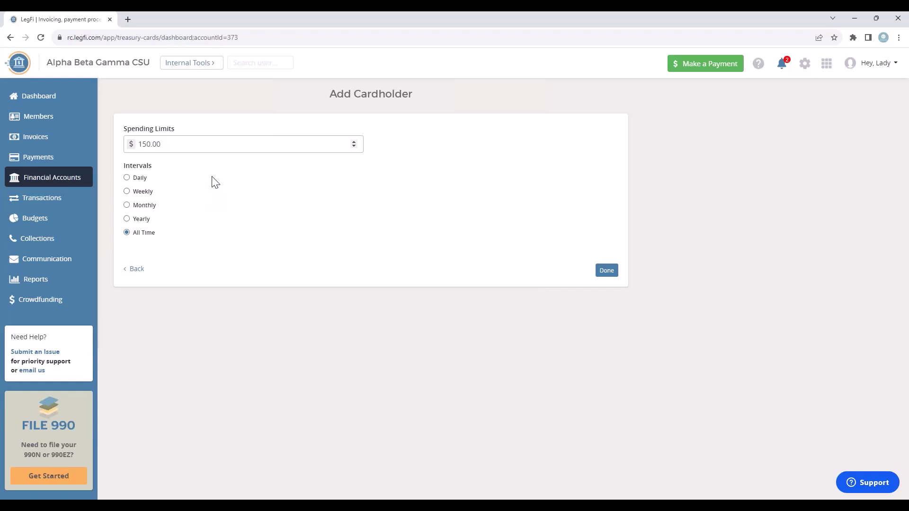
pyautogui.click(129, 192)
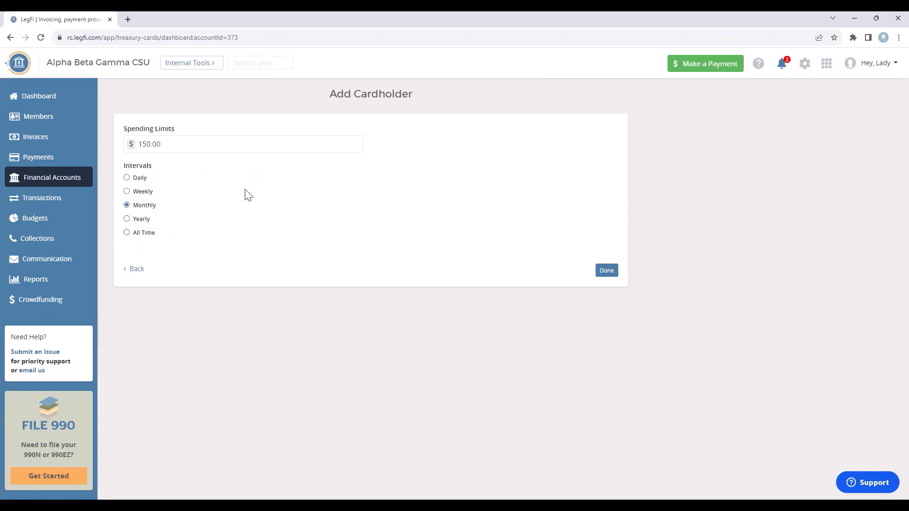
pyautogui.click(127, 233)
# Confirm the $150.00 limit, accept the Treasury card terms, and submit the new virtual cardholder.
pyautogui.click(606, 271)
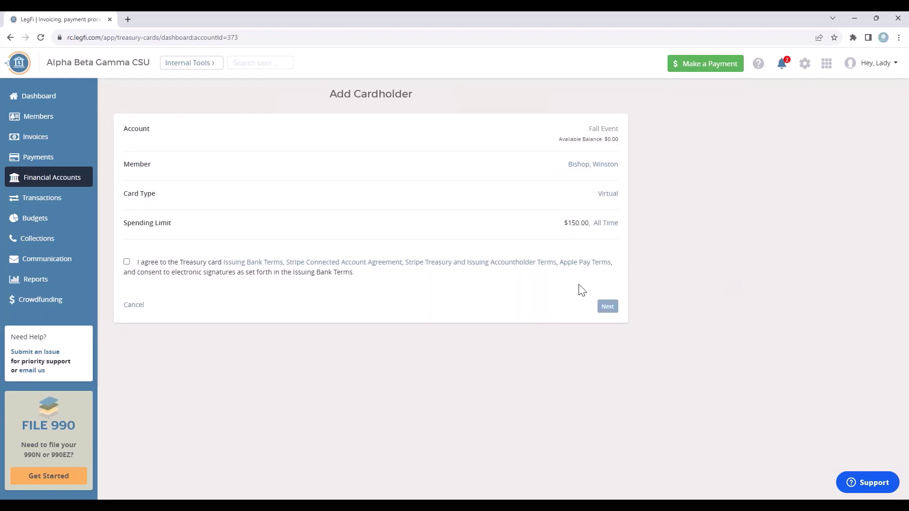
pyautogui.click(126, 261)
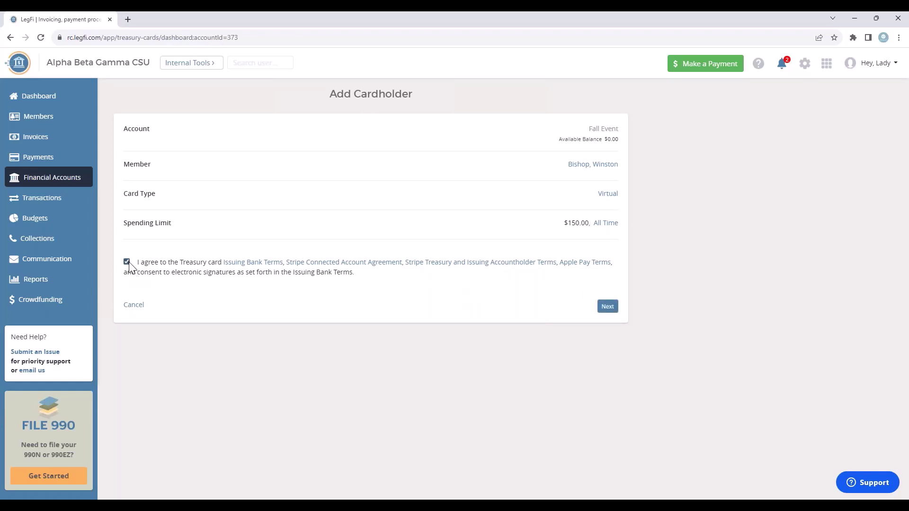
pyautogui.click(607, 307)
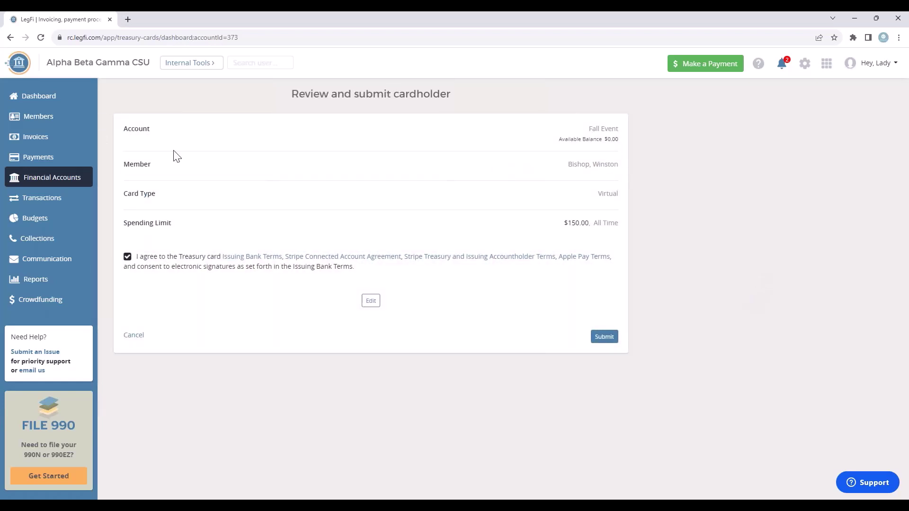
pyautogui.click(606, 339)
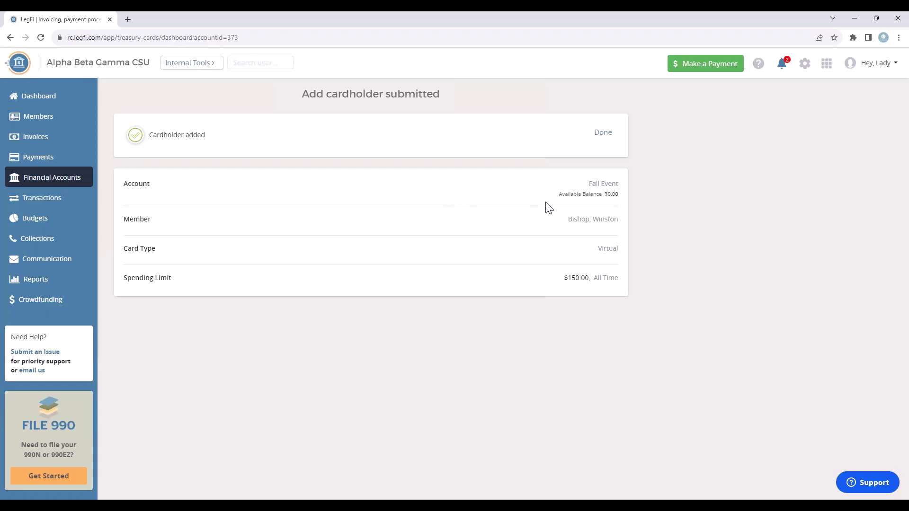
pyautogui.click(602, 132)
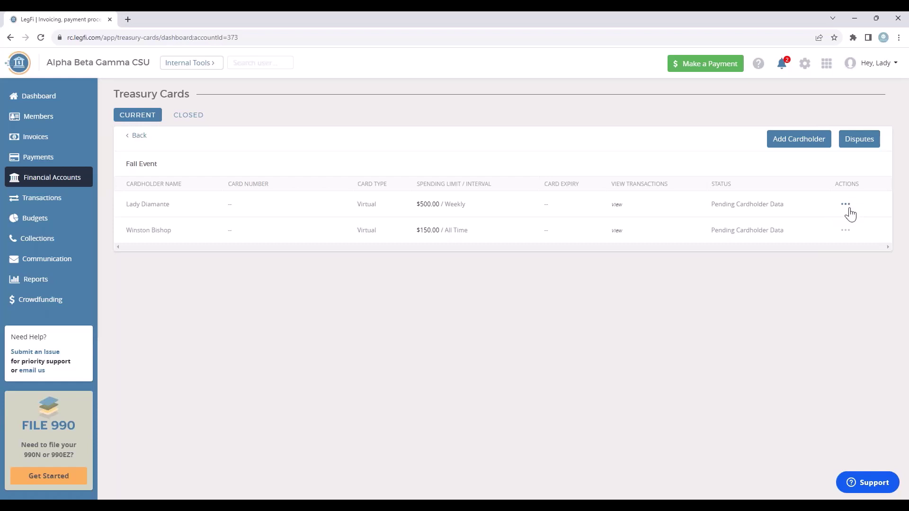
# Open the first cardholder's missing-information form and enter their phone number.
pyautogui.click(846, 206)
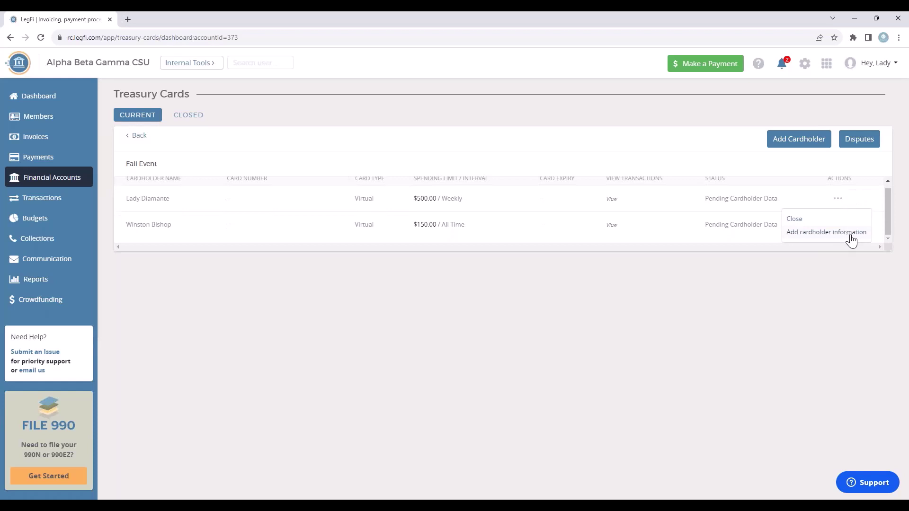
pyautogui.click(849, 237)
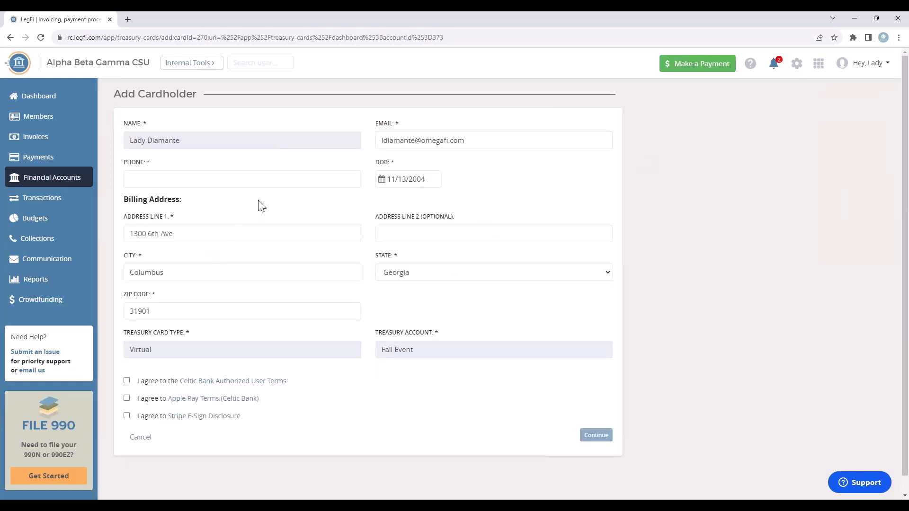
pyautogui.click(255, 183)
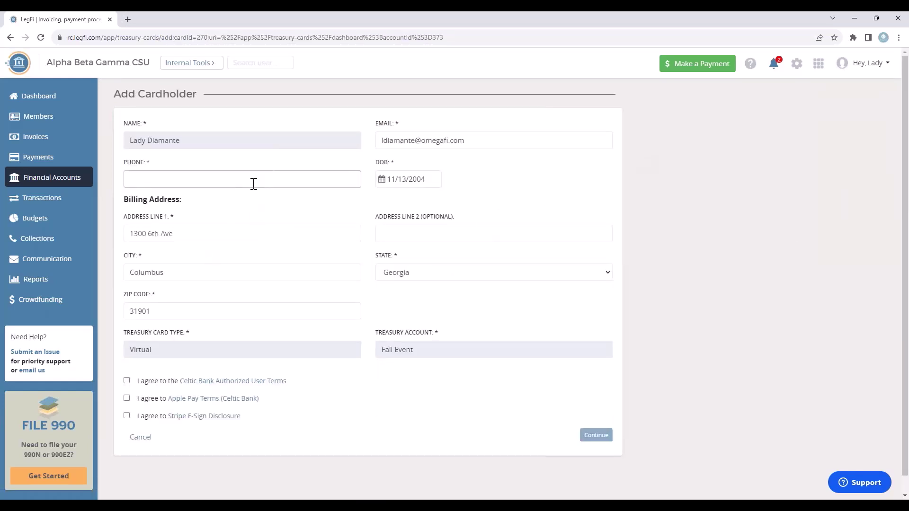
# Accept the Celtic Bank, Apple Pay and Stripe E-Sign terms and submit the cardholder details.
pyautogui.click(127, 381)
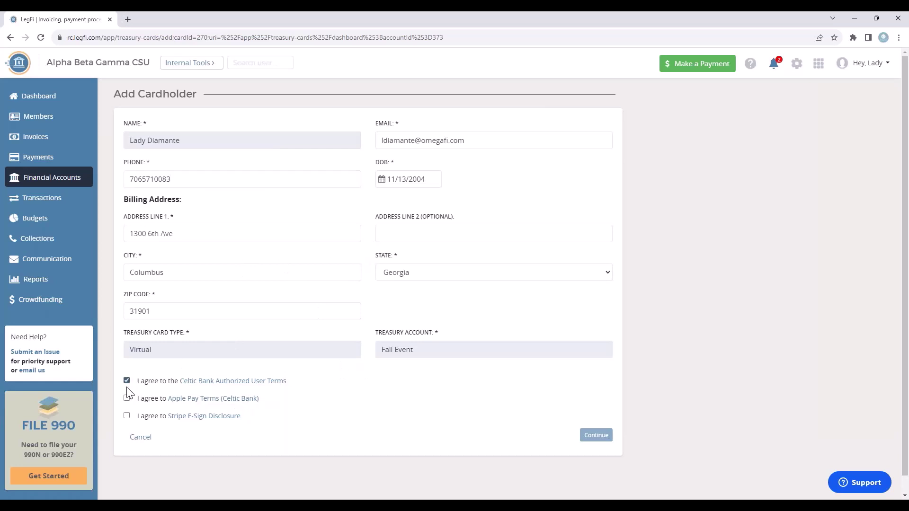
pyautogui.click(127, 398)
pyautogui.click(128, 417)
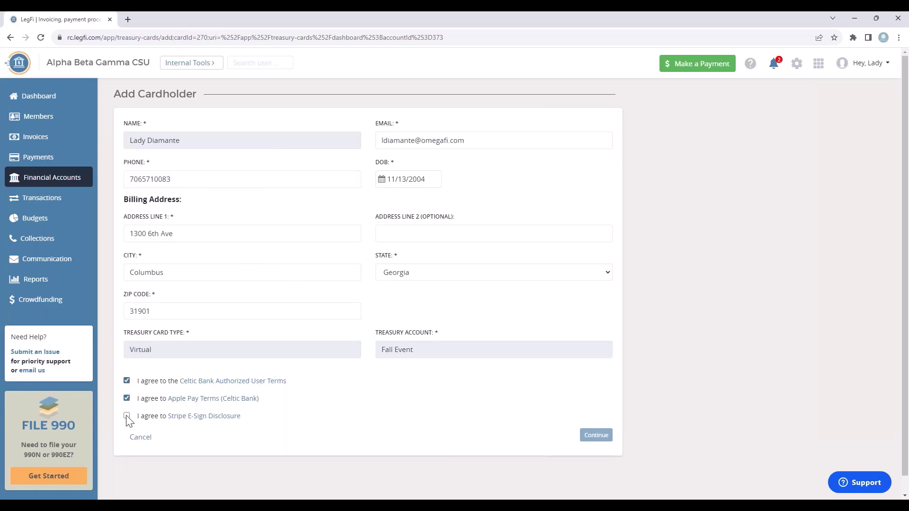
pyautogui.click(598, 439)
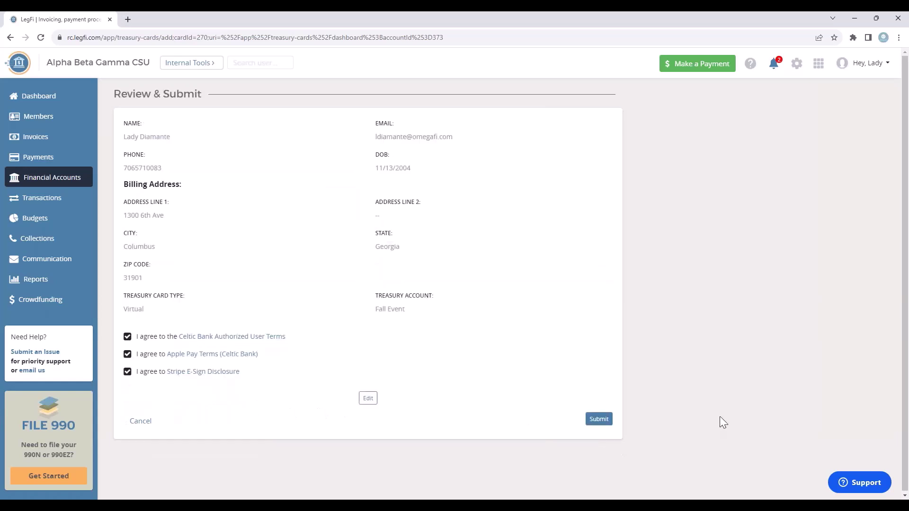
pyautogui.click(599, 420)
pyautogui.click(596, 420)
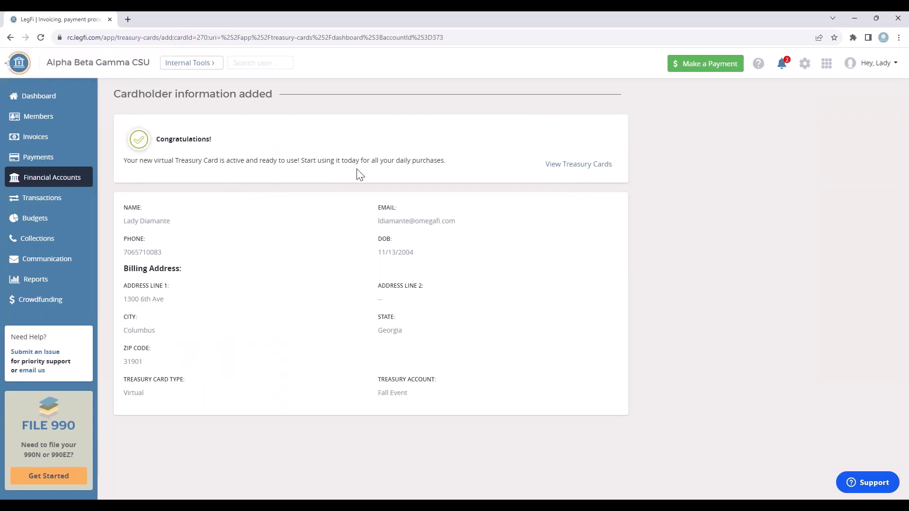
# Return to the Fall Event account's treasury cards list.
pyautogui.click(570, 165)
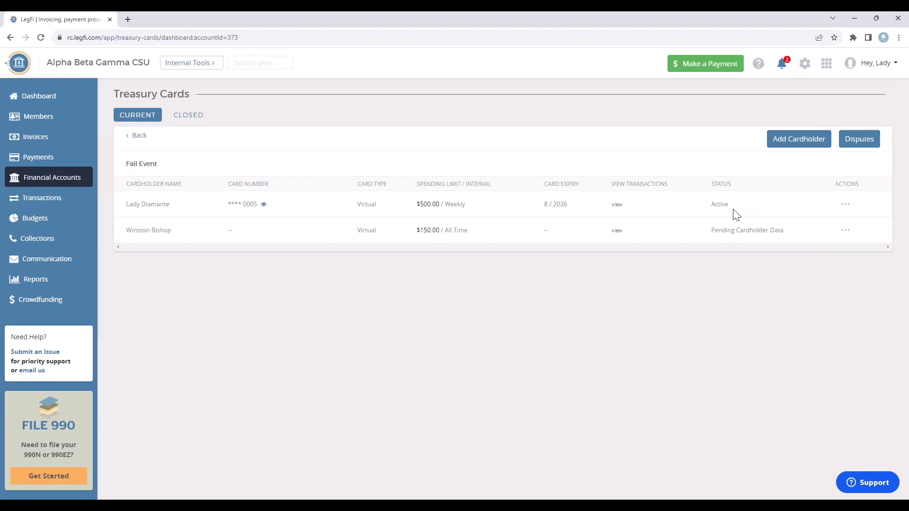
# Open View/Edit for the active $500.00 weekly virtual card's spending limit.
pyautogui.click(850, 207)
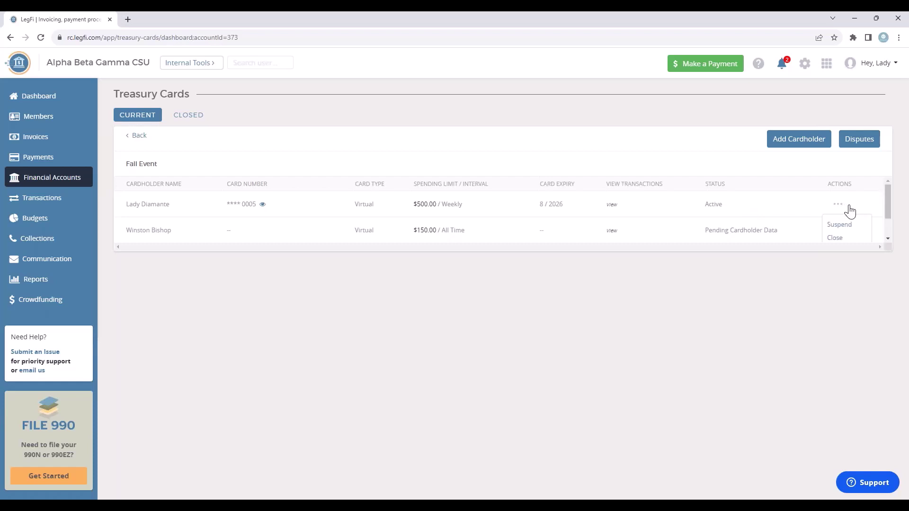
pyautogui.scroll(-1, 850, 211)
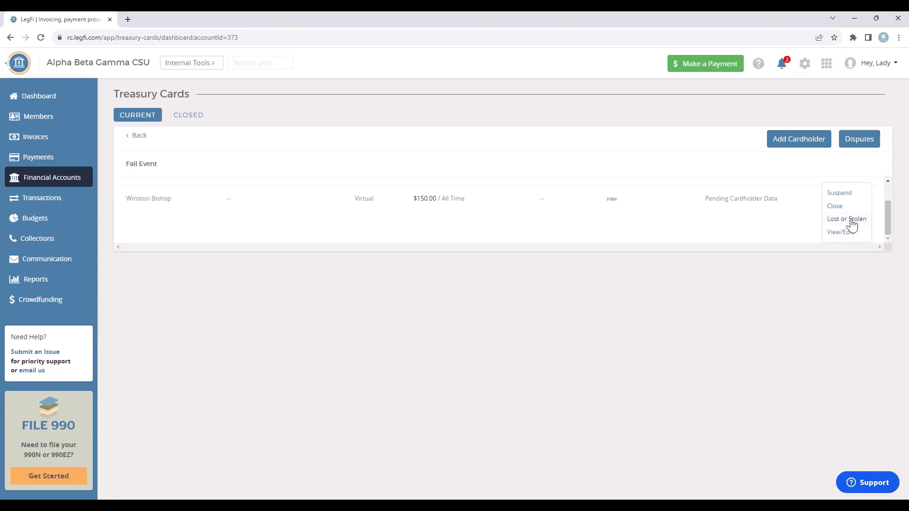
pyautogui.scroll(1, 855, 219)
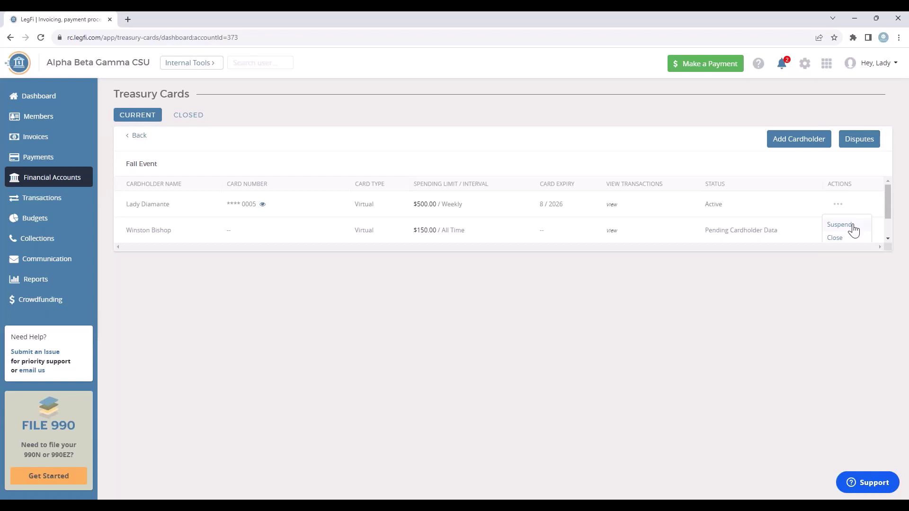
pyautogui.scroll(-2, 854, 231)
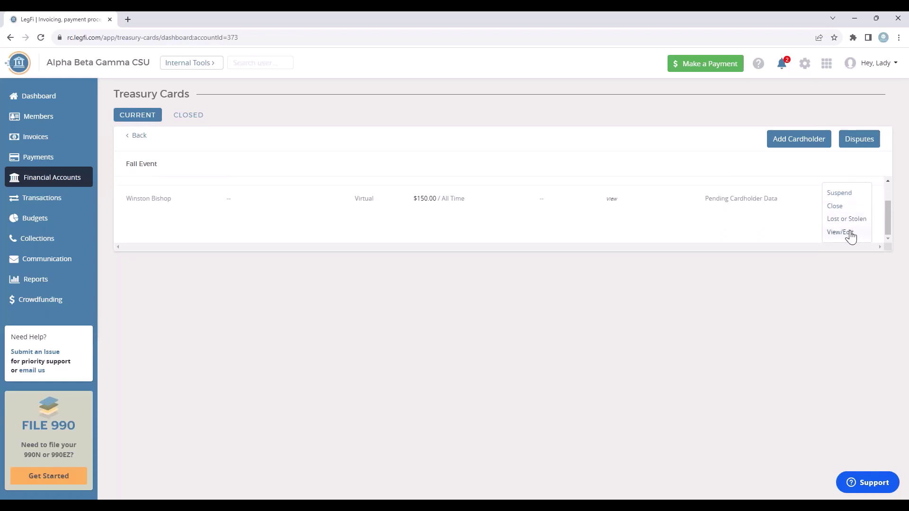
pyautogui.click(841, 234)
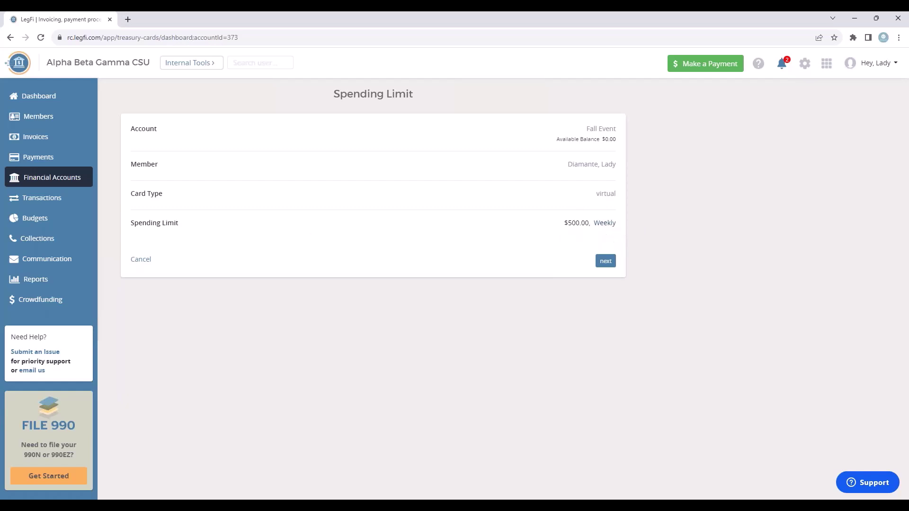
pyautogui.click(603, 223)
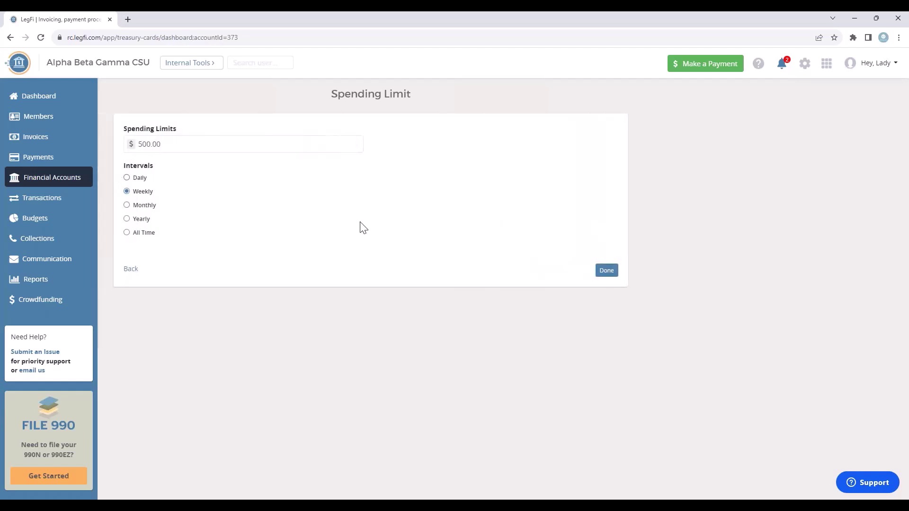
pyautogui.click(604, 273)
pyautogui.click(605, 271)
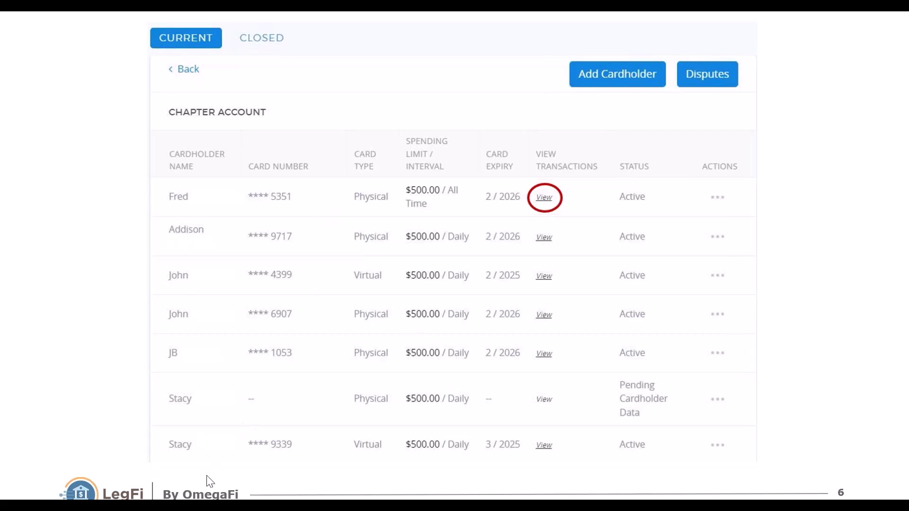
# Advance the slides from 6 to 8, showing the MASTERS CONCESSIONS transaction details with Dispute.
pyautogui.click(173, 434)
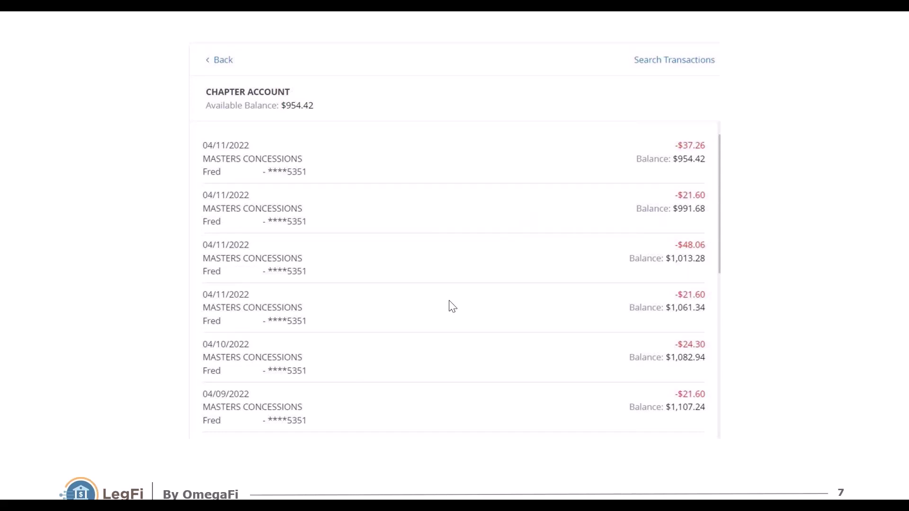
pyautogui.click(183, 451)
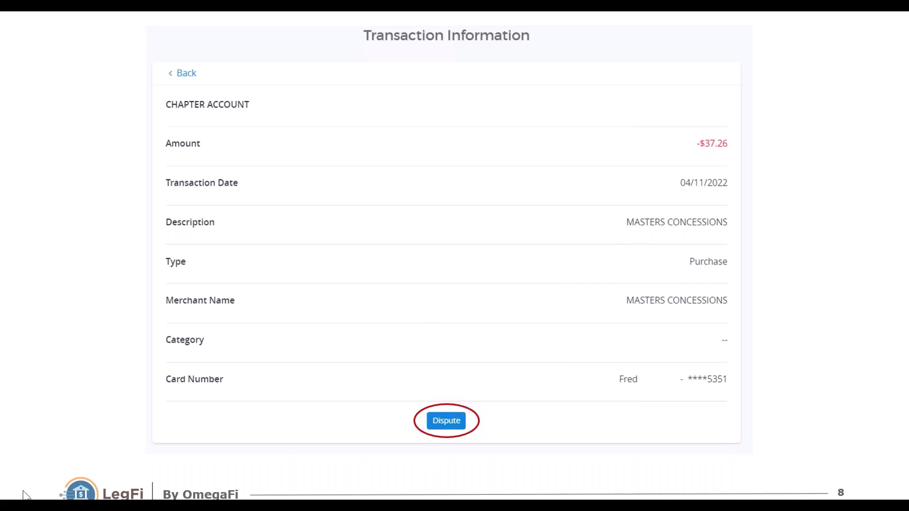
# Advance to slide 9, the chapter cardholder table with the Disputes button circled.
pyautogui.press('Right')
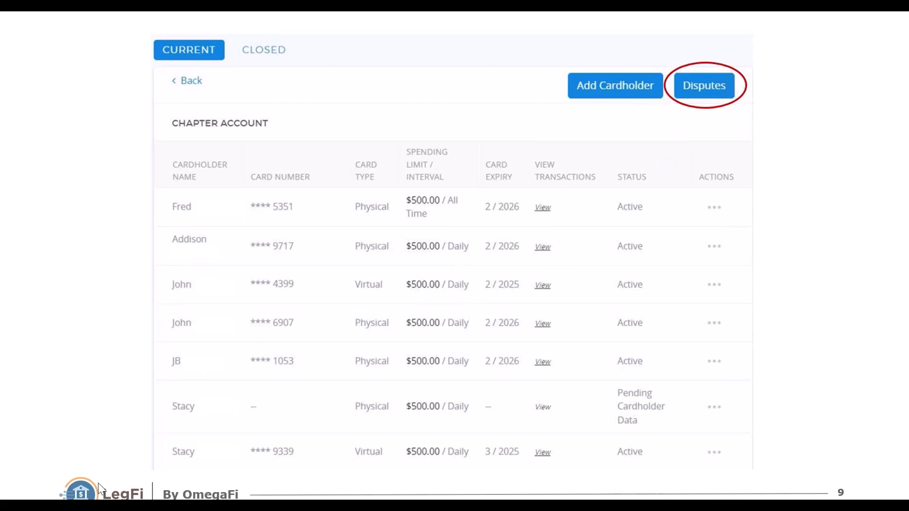
# Show slide 10 on Treasury Card Disputes, then return to LegFi's Budgets overview.
pyautogui.press('Right')
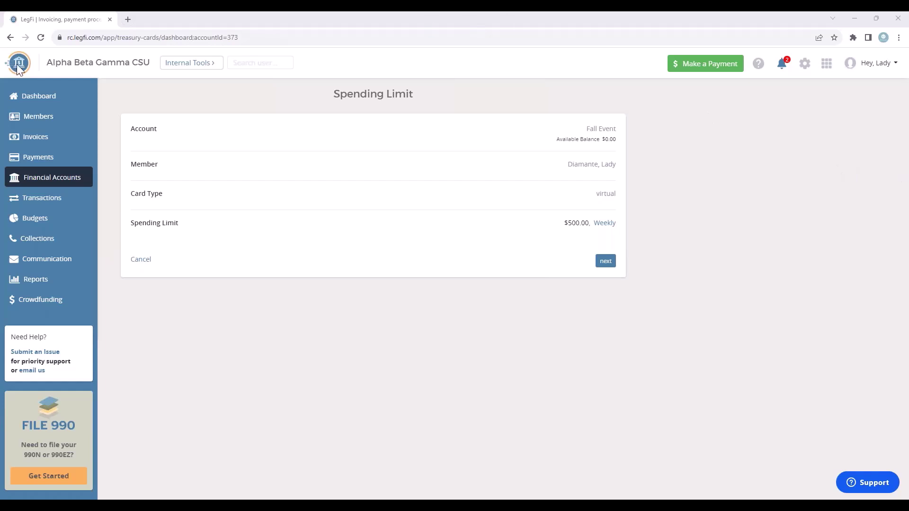
pyautogui.click(30, 219)
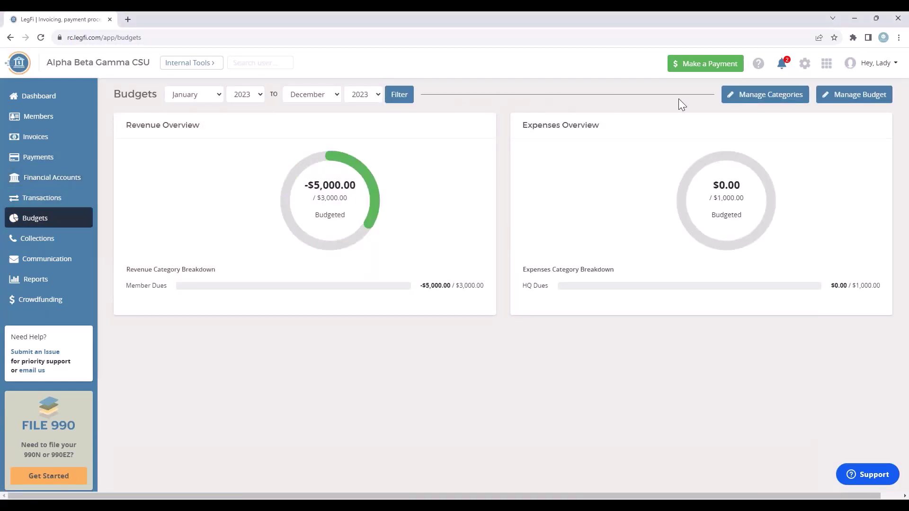
# Open Manage Categories to reach the Chart of Accounts with 2023 Event and Homecoming.
pyautogui.click(760, 99)
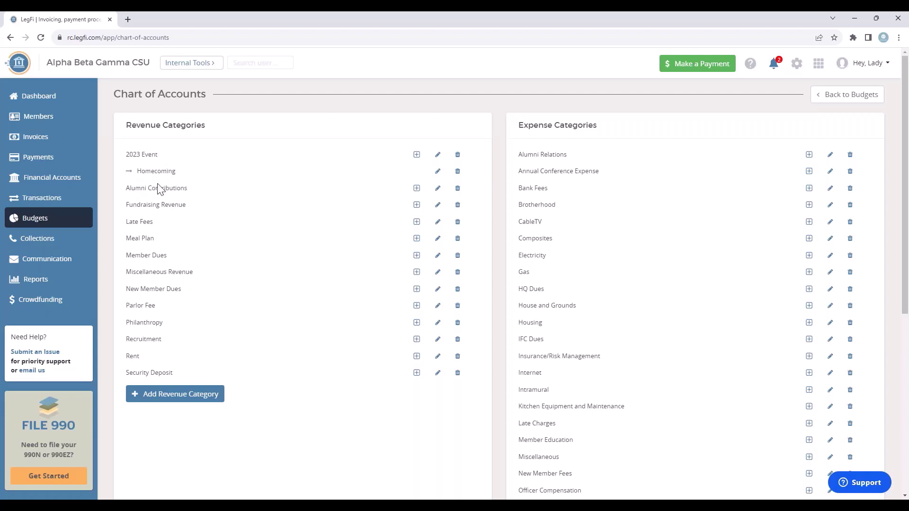
# Create a 'Fall Festival' subcategory under 2023 Event, next to Homecoming.
pyautogui.click(416, 157)
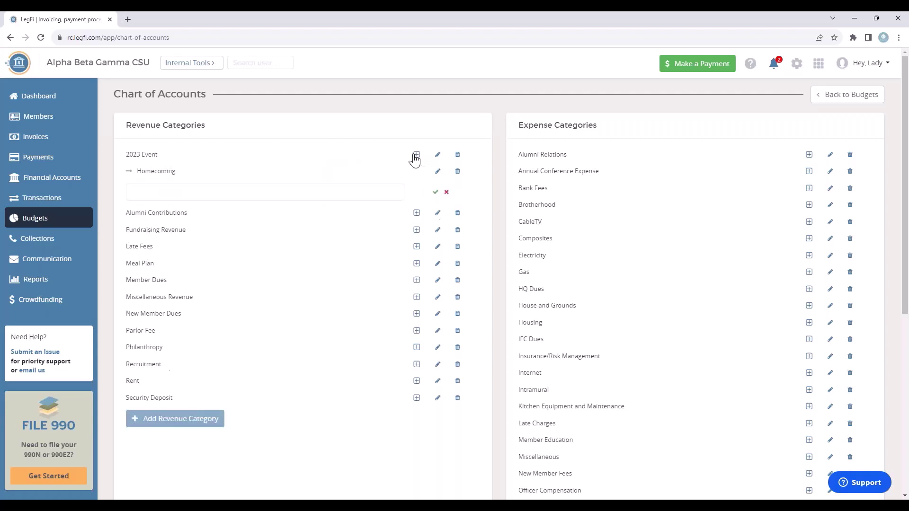
pyautogui.click(203, 189)
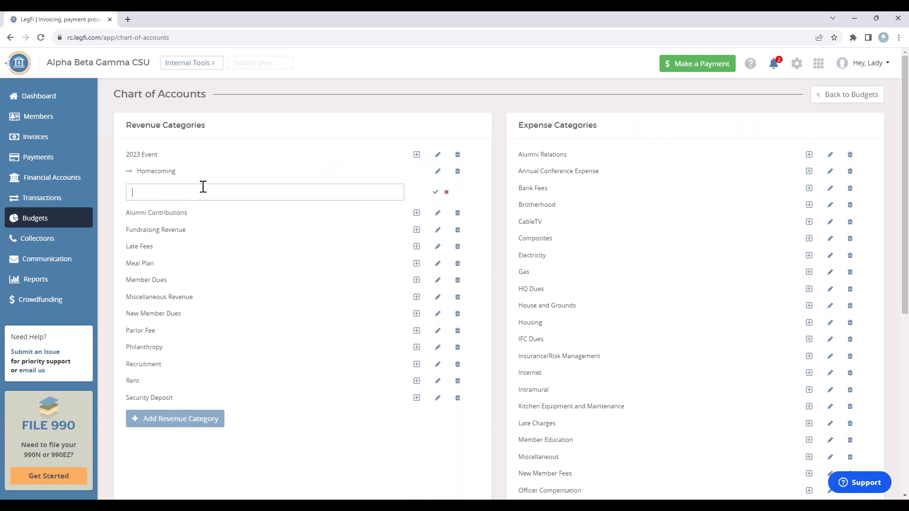
pyautogui.write('Fall Festival')
pyautogui.click(435, 192)
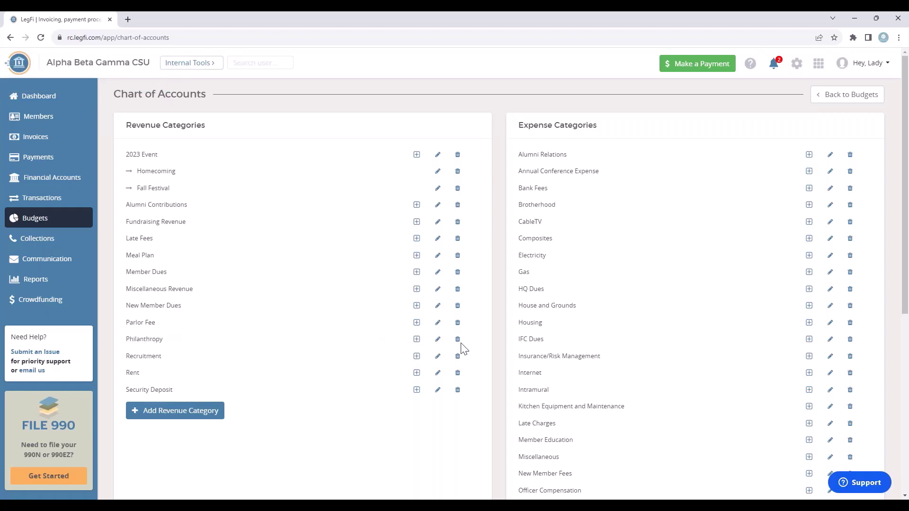
# Re-save the Philanthropy category name, then add a 'Boys & Girls Club' subcategory beneath it.
pyautogui.click(438, 339)
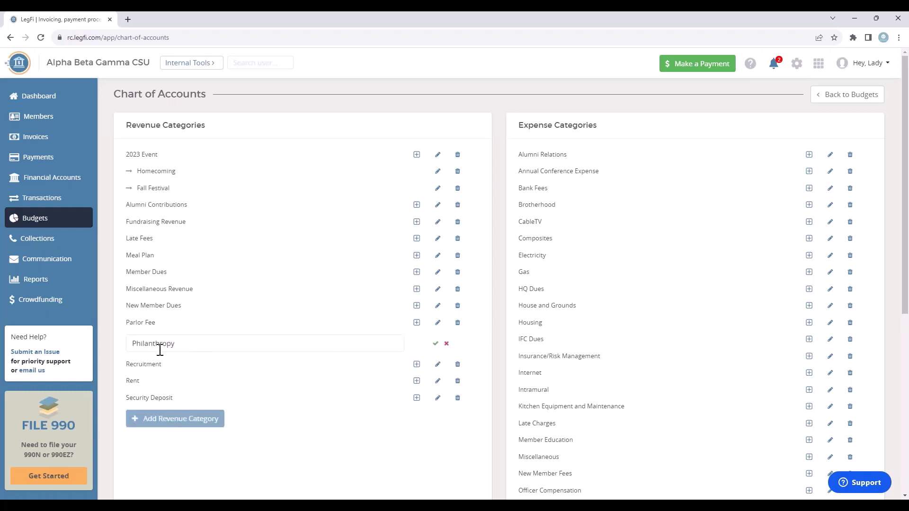
pyautogui.moveTo(184, 348); pyautogui.dragTo(134, 348)
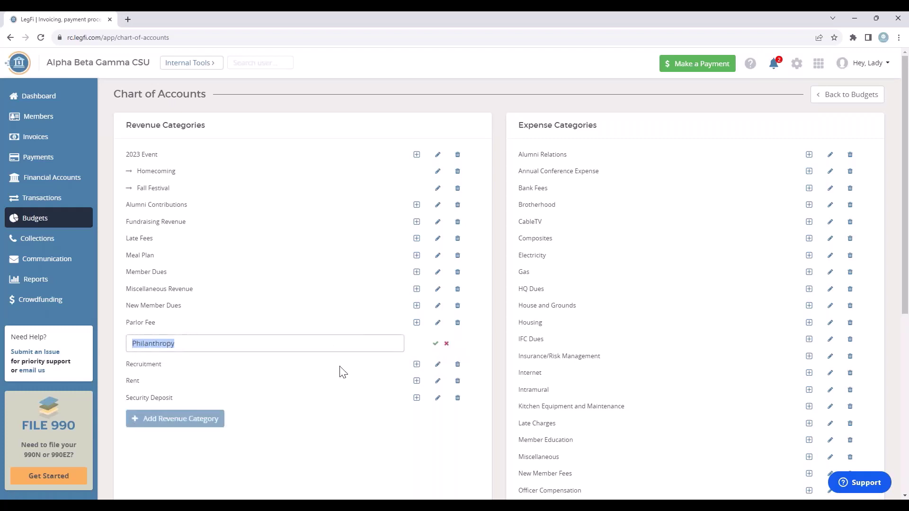
pyautogui.click(435, 343)
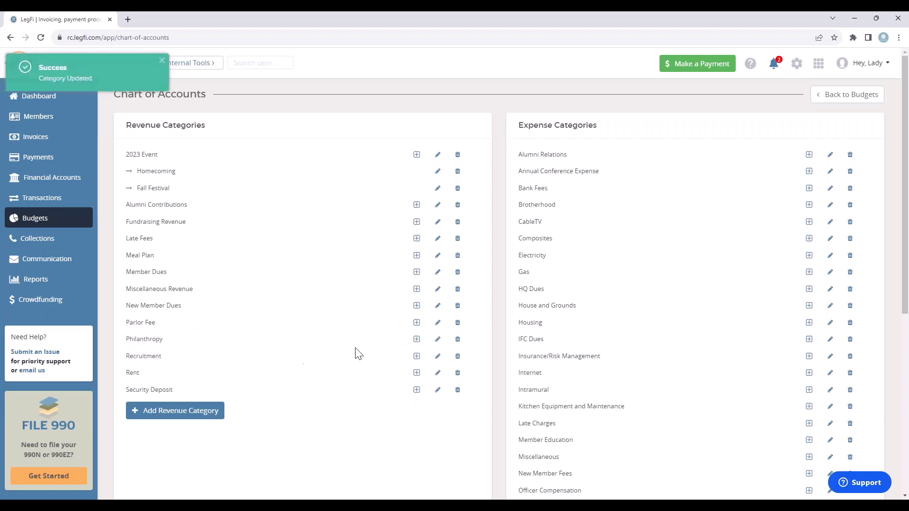
pyautogui.click(417, 340)
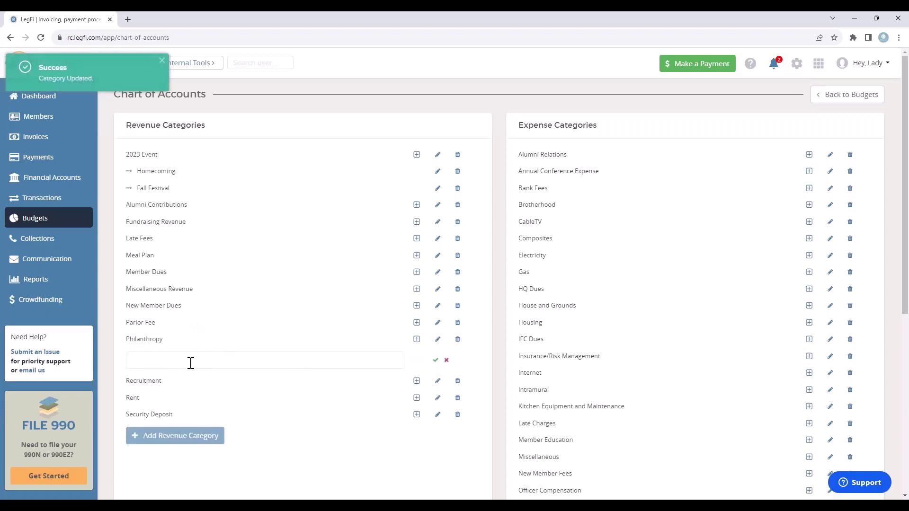
pyautogui.click(192, 361)
pyautogui.write('Boys & Girl')
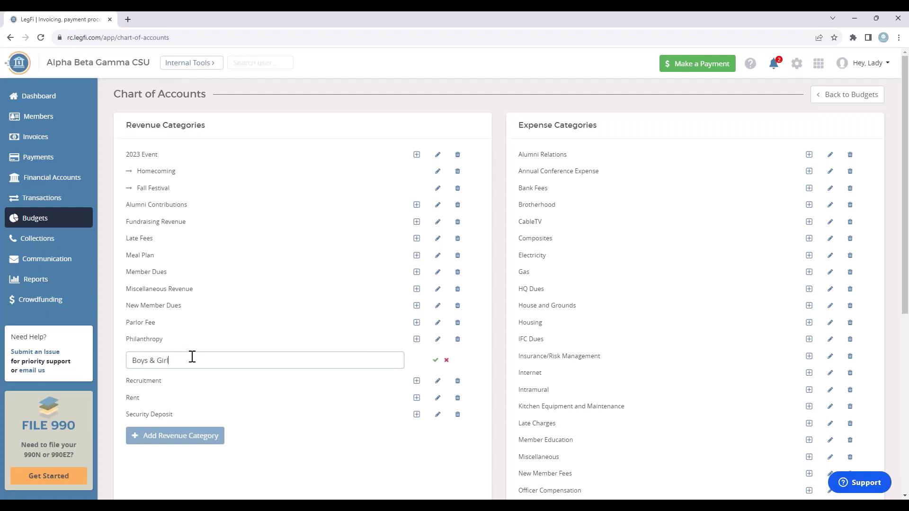
pyautogui.write('s Club')
pyautogui.click(435, 361)
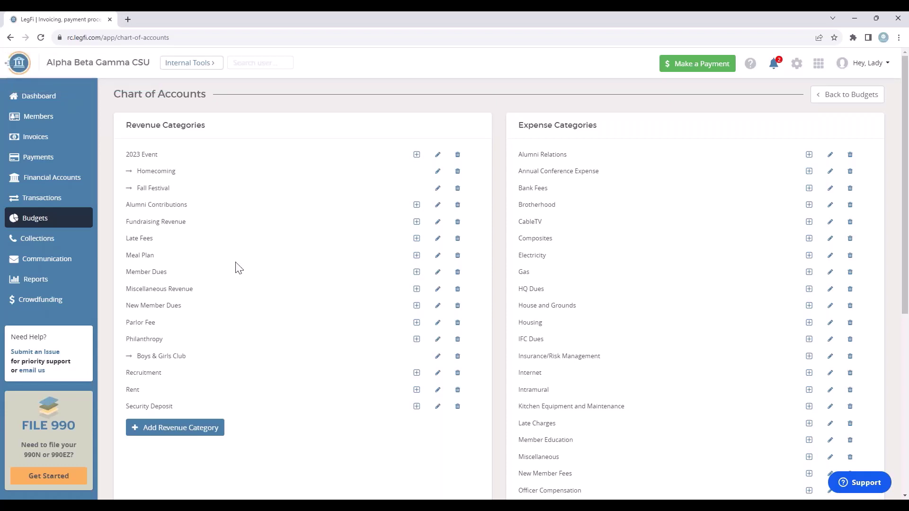
# Go to Crowdfunding Events, check the Archived list, and return to the empty Upcoming list.
pyautogui.click(38, 305)
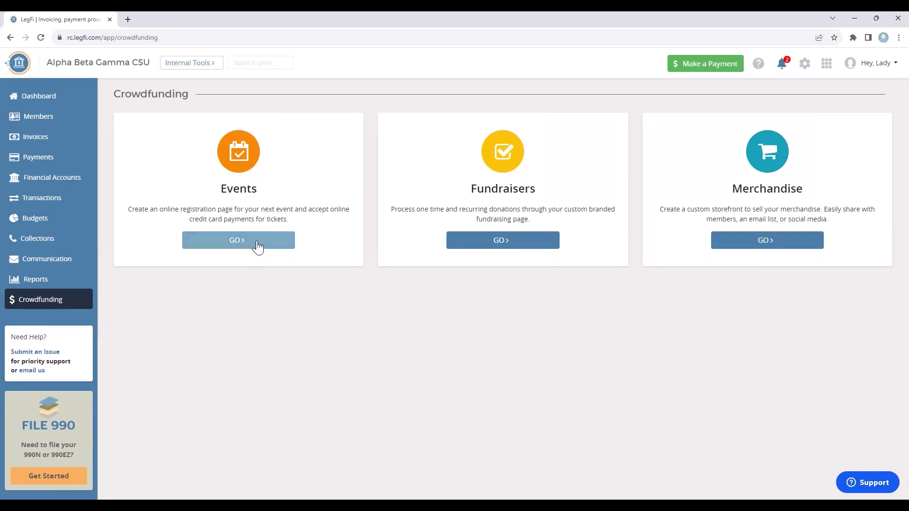
pyautogui.click(242, 254)
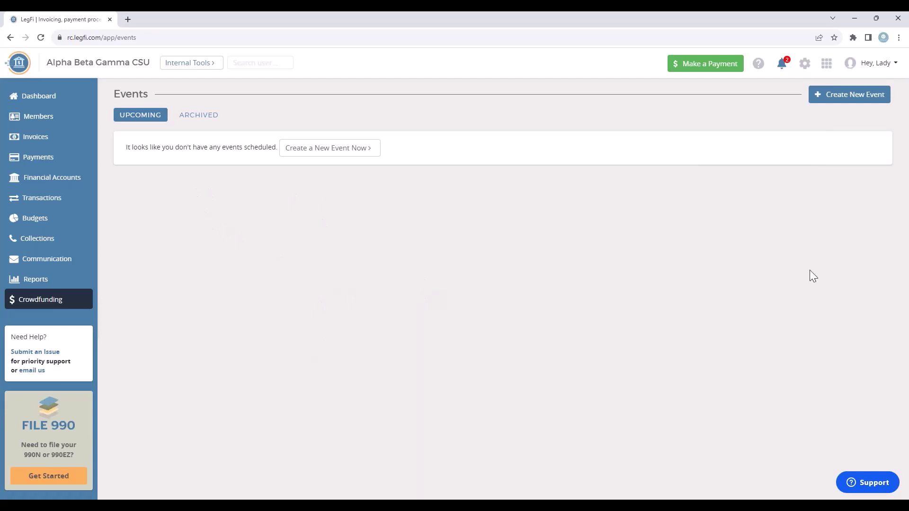
pyautogui.click(208, 118)
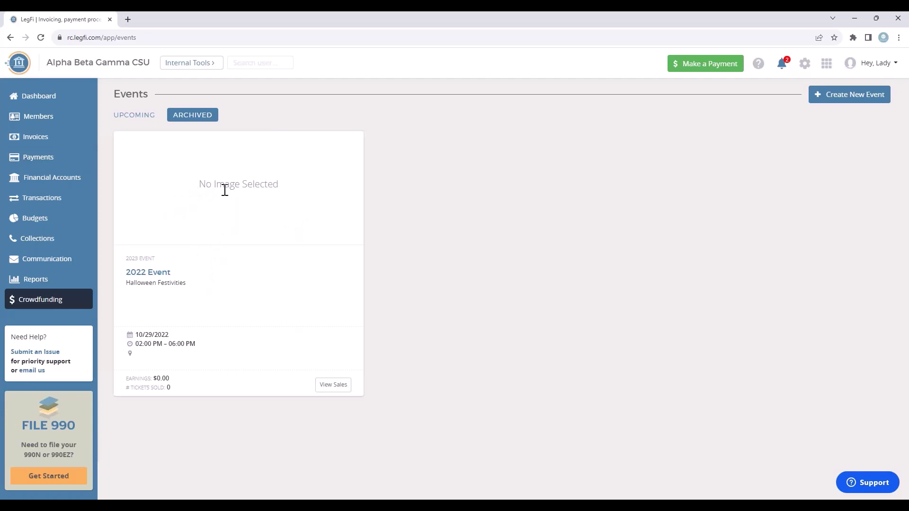
pyautogui.click(129, 117)
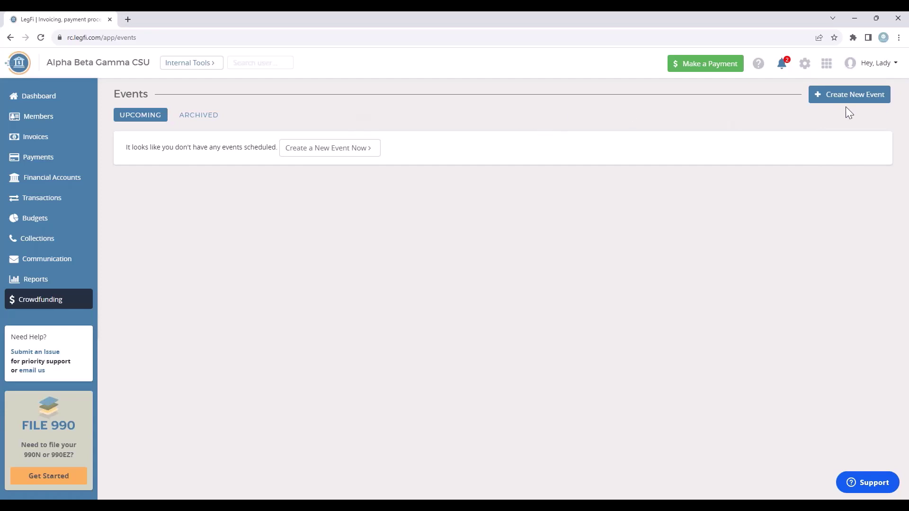
pyautogui.click(858, 98)
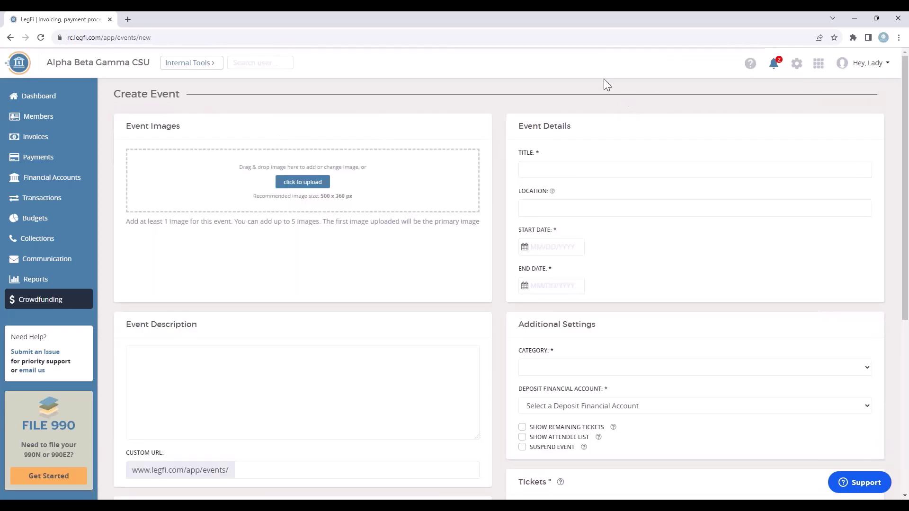
pyautogui.click(546, 165)
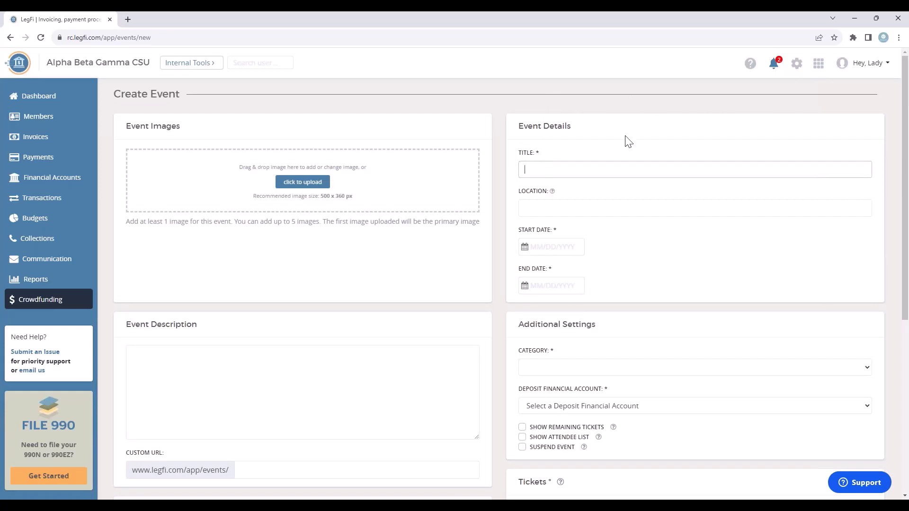
pyautogui.write('Fall Festival')
pyautogui.click(570, 210)
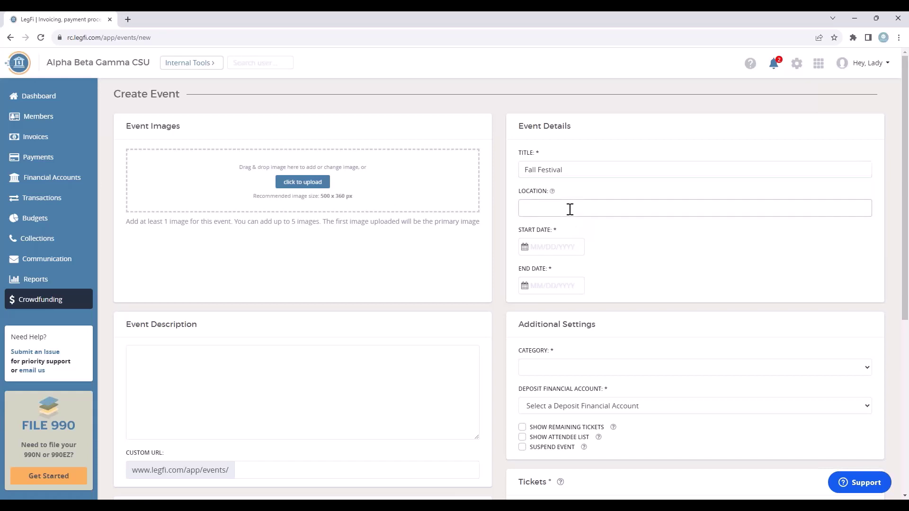
# Verify the event address on Google Maps and return to the event form.
pyautogui.click(540, 247)
pyautogui.click(542, 246)
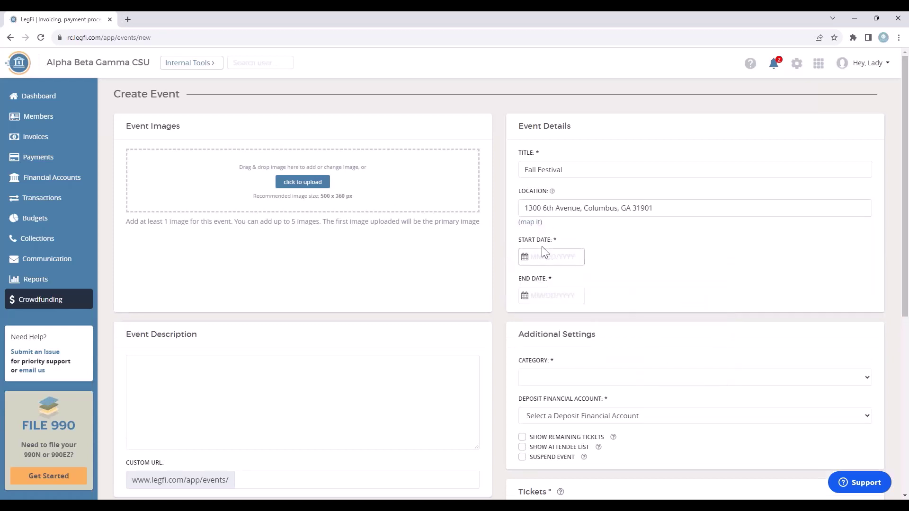
pyautogui.click(728, 247)
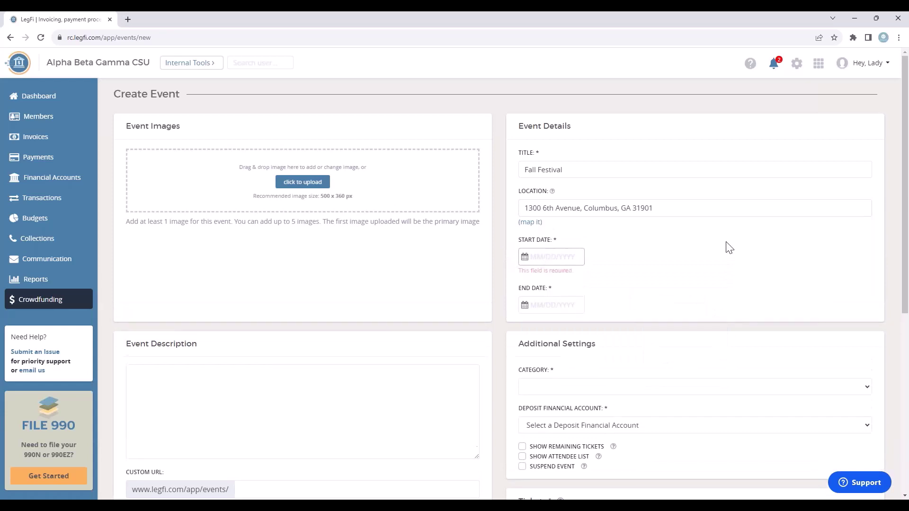
pyautogui.click(530, 222)
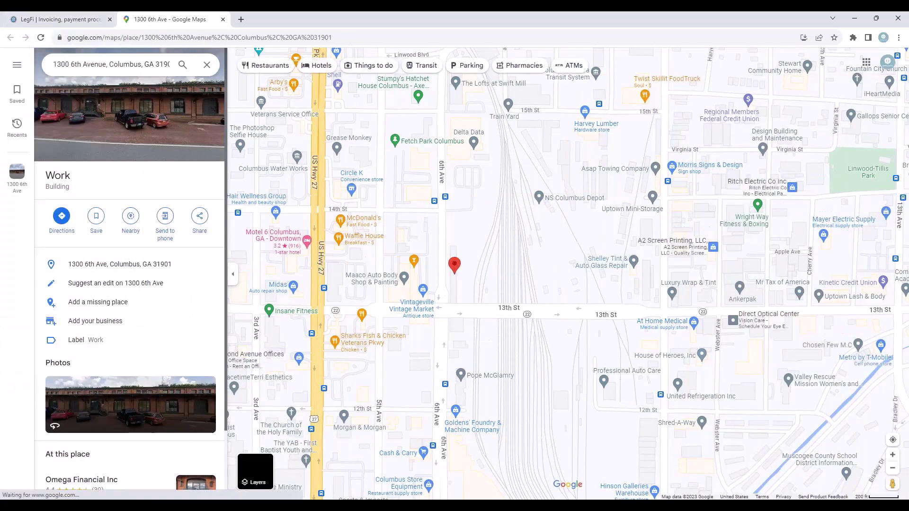
pyautogui.click(69, 21)
# Set the event start to October 28, 2023 at 6:30 PM.
pyautogui.click(541, 256)
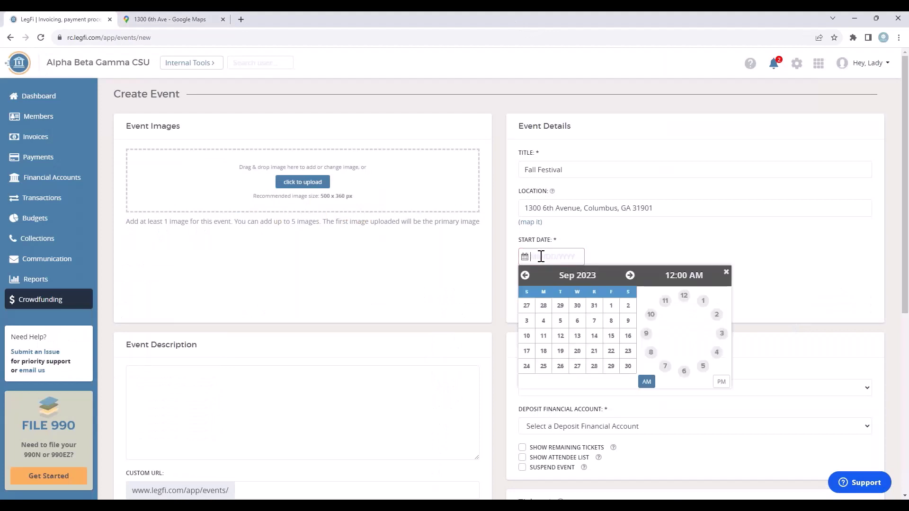
pyautogui.click(630, 276)
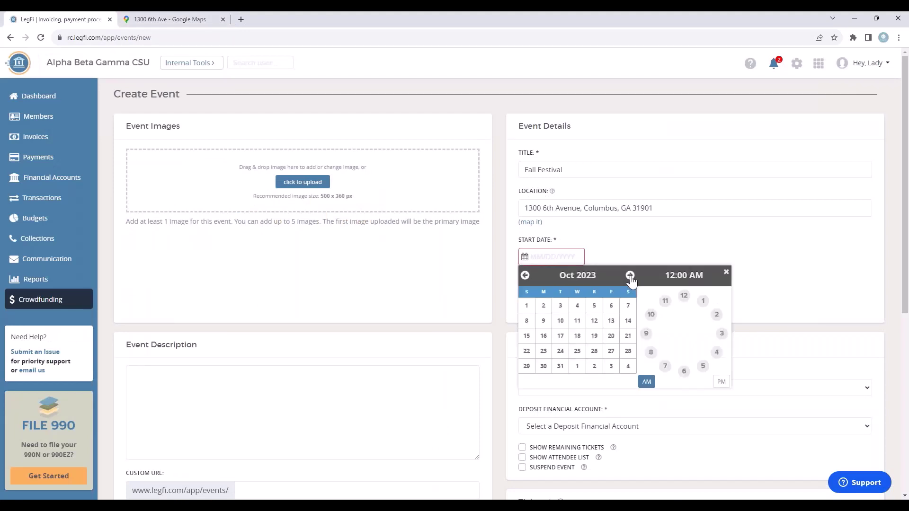
pyautogui.click(628, 351)
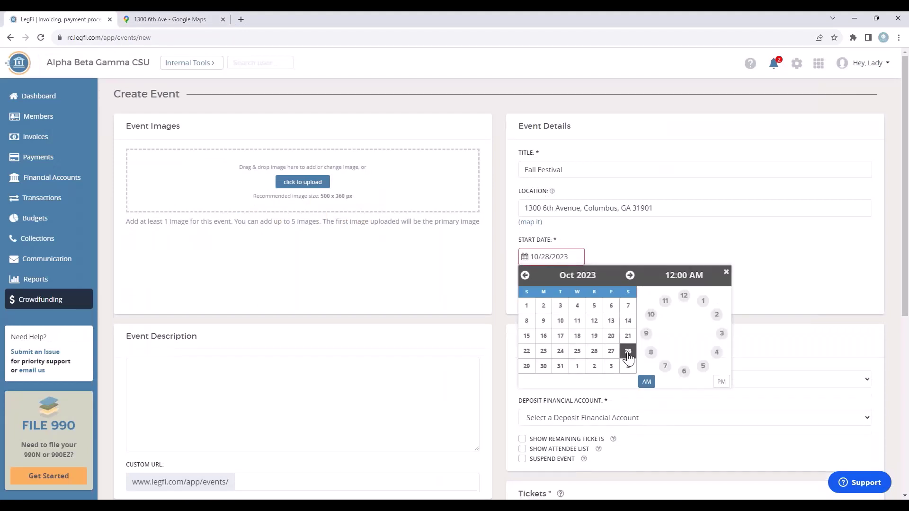
pyautogui.click(686, 376)
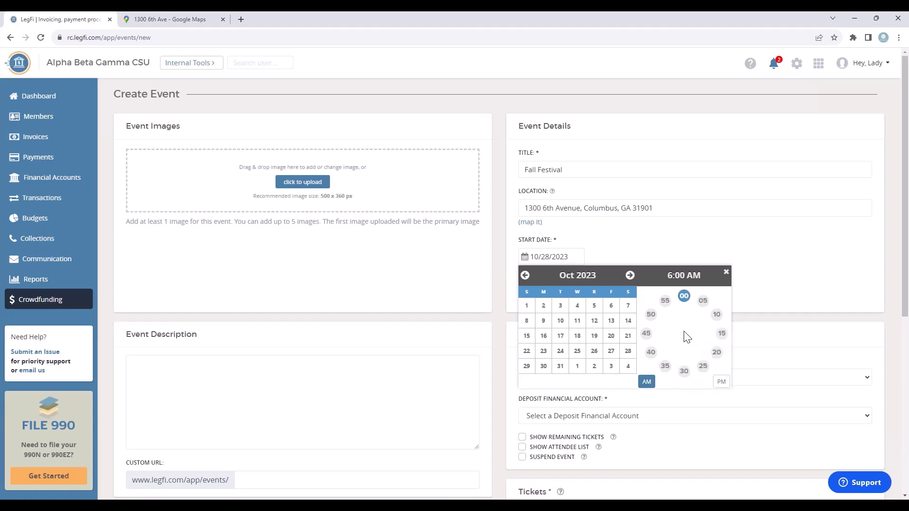
pyautogui.click(722, 384)
pyautogui.click(684, 371)
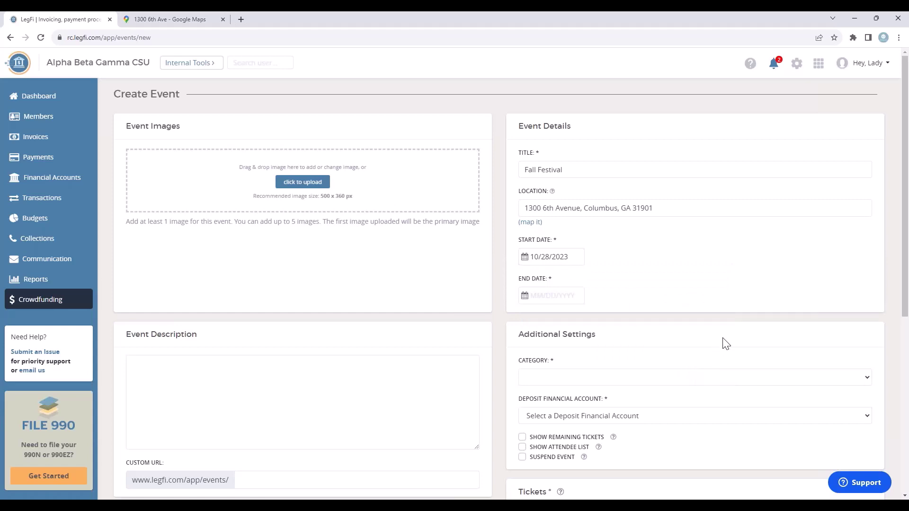
pyautogui.click(569, 258)
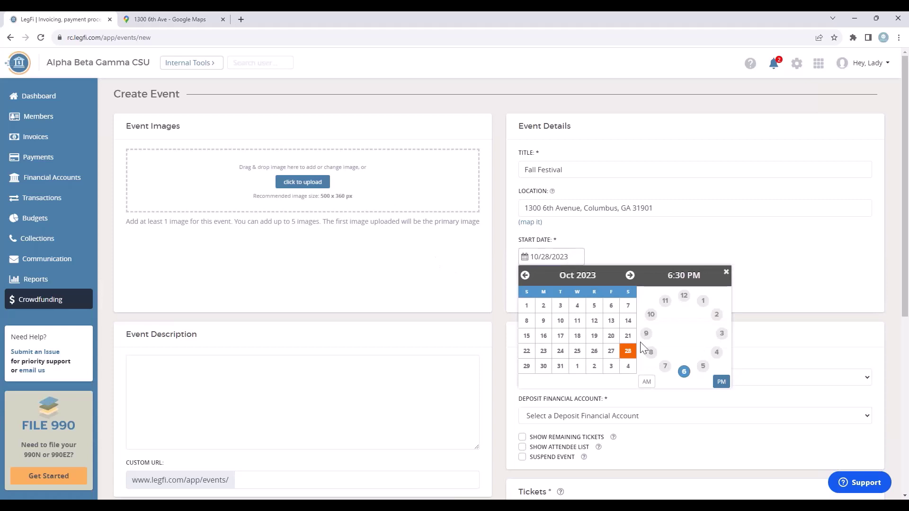
pyautogui.click(661, 238)
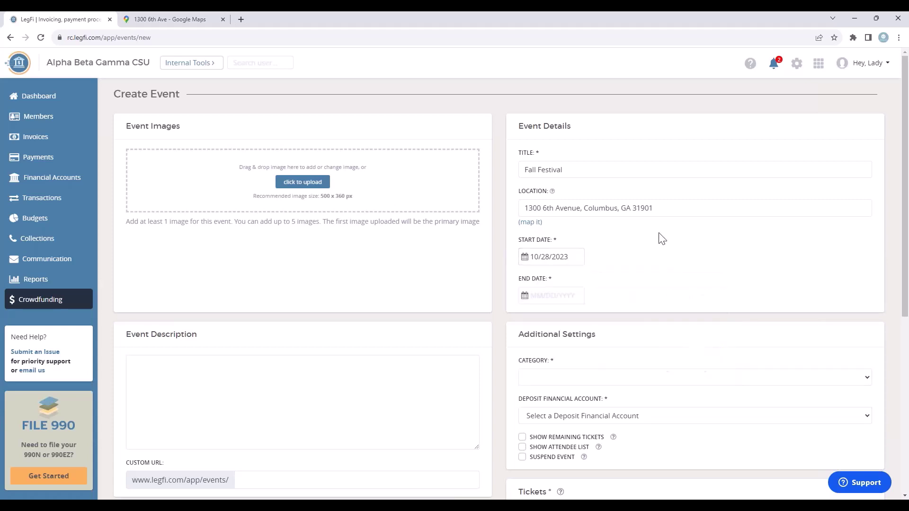
# Set the event end to October 28, 2023 at 10:00 PM.
pyautogui.click(545, 294)
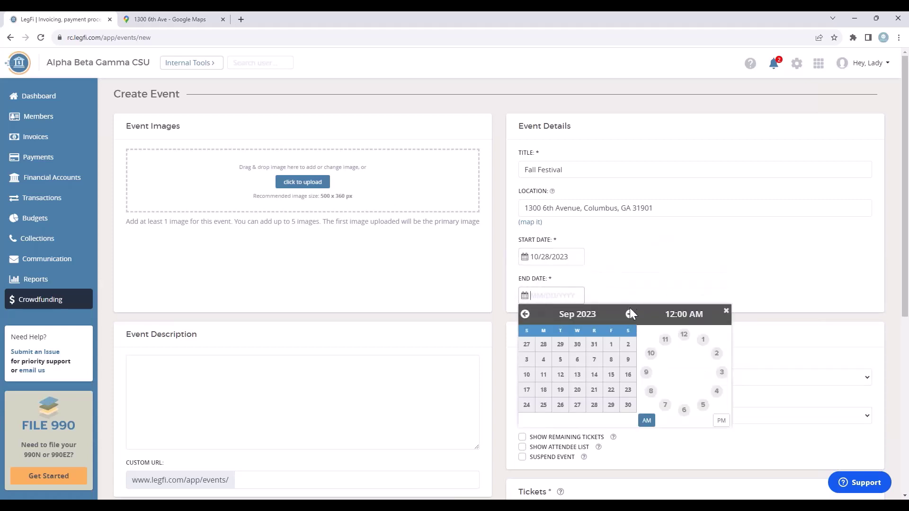
pyautogui.click(629, 314)
pyautogui.click(628, 390)
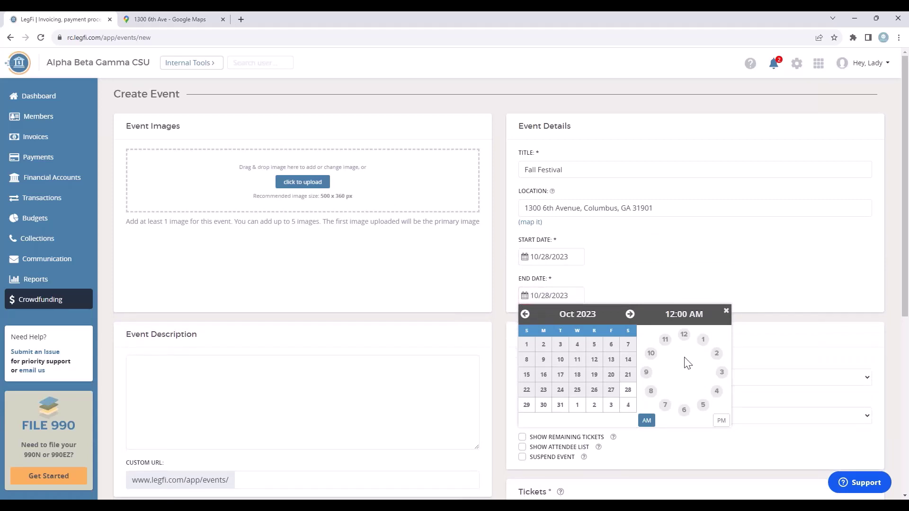
pyautogui.click(651, 354)
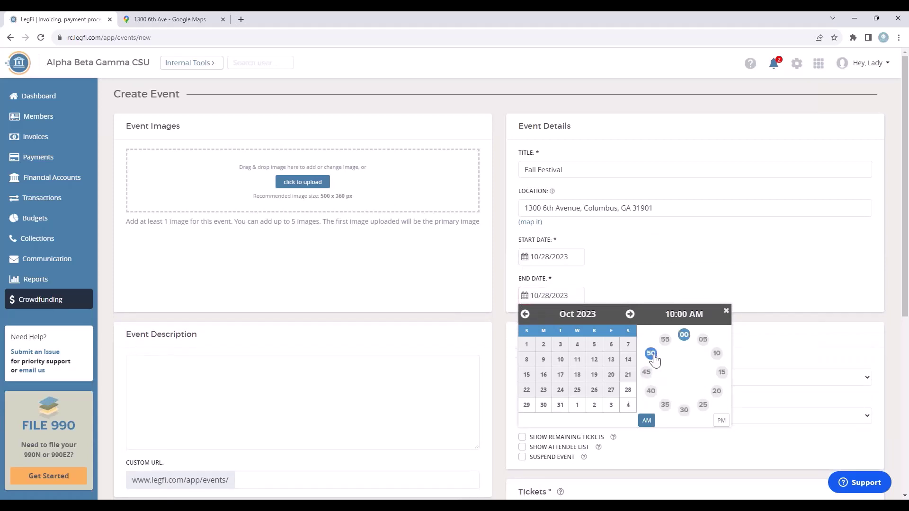
pyautogui.click(721, 421)
pyautogui.click(731, 282)
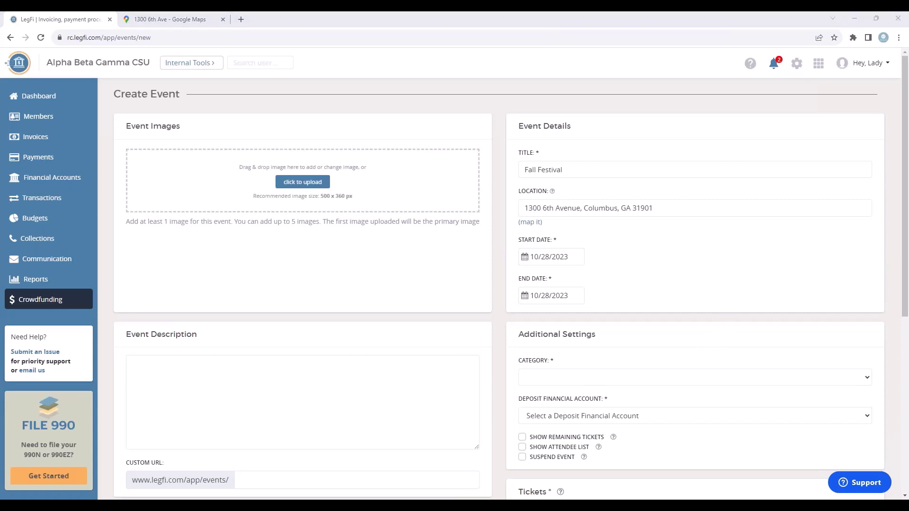
# Paste the bouncy houses, food trucks and costume contest description, and upload 'Legfi logo' as the image.
pyautogui.click(186, 401)
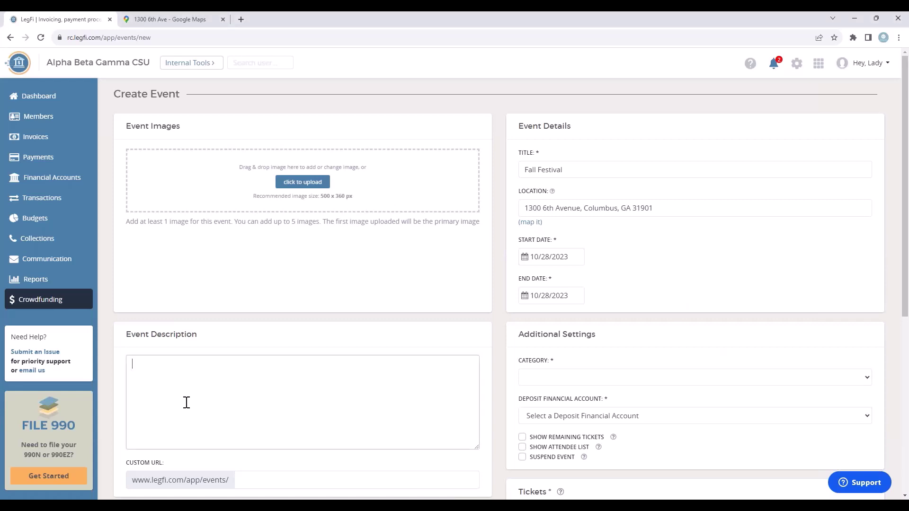
pyautogui.write('Come join us for our Fall Festival! There will be bouncy houses, food trucks, and a costume contest!')
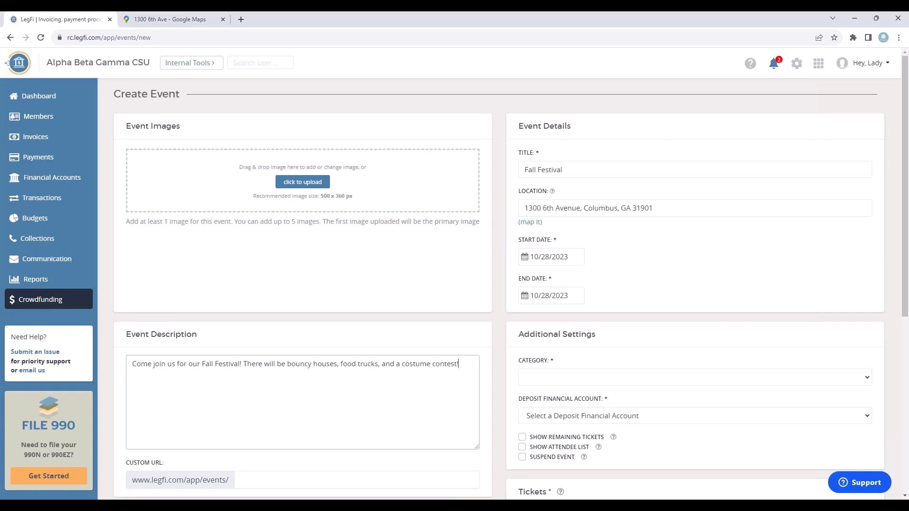
pyautogui.click(303, 181)
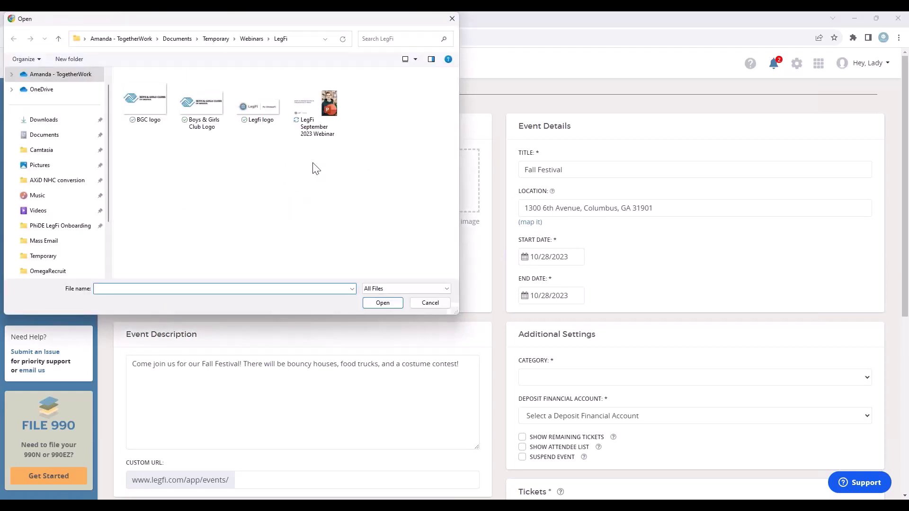
pyautogui.click(259, 104)
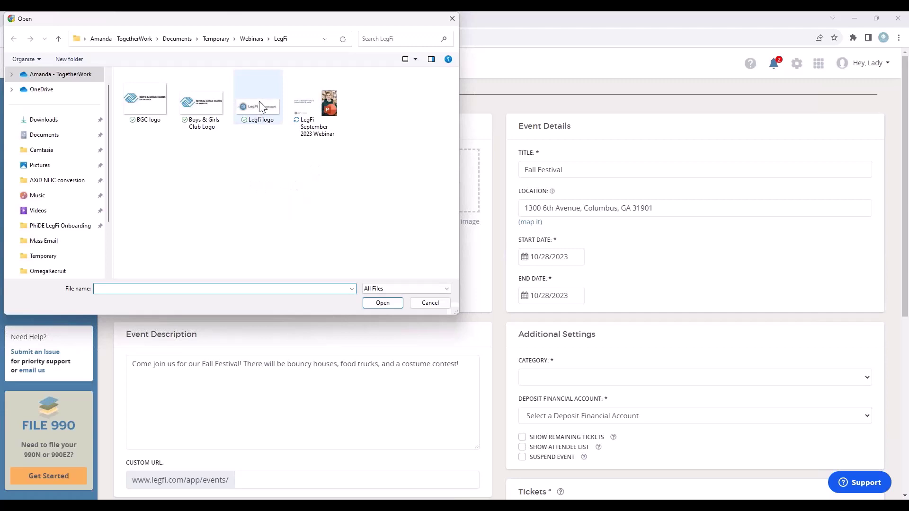
pyautogui.click(383, 303)
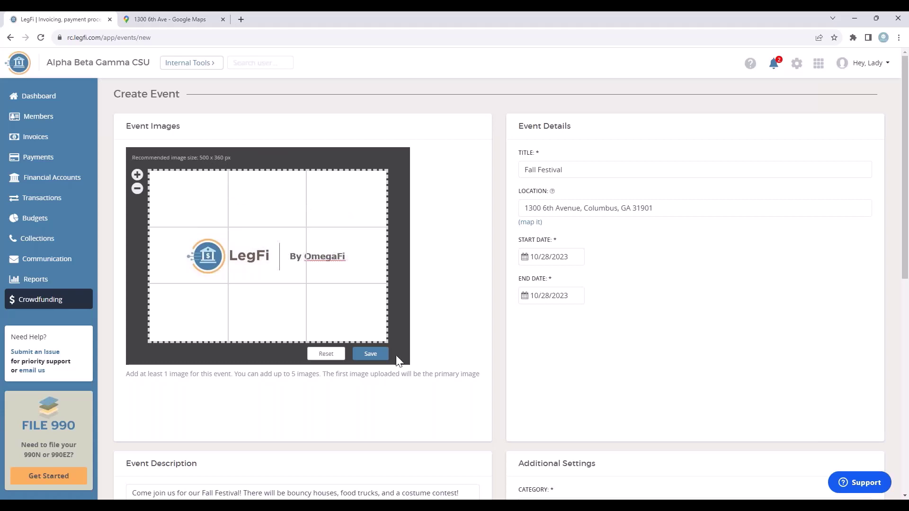
pyautogui.click(371, 354)
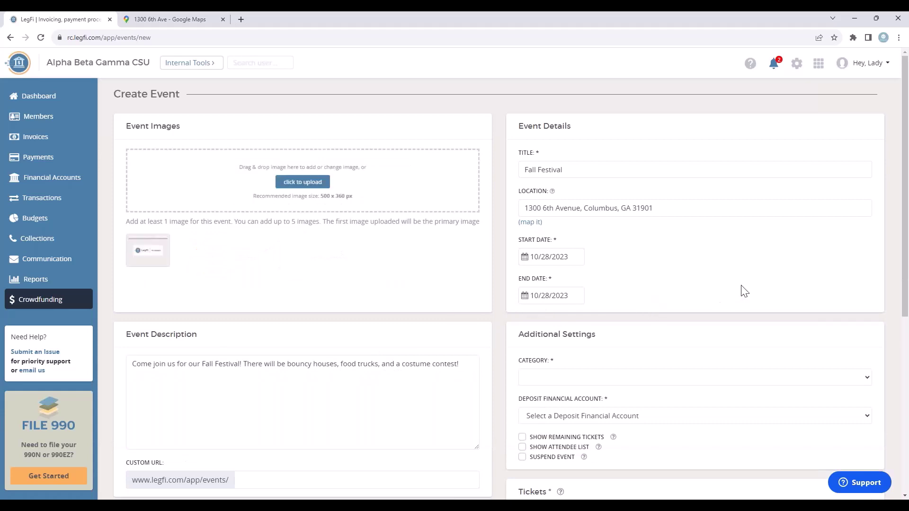
# Choose category '-- Fall Festival', deposit account 'Event Account', and enable Show Remaining Tickets.
pyautogui.scroll(-2, 753, 281)
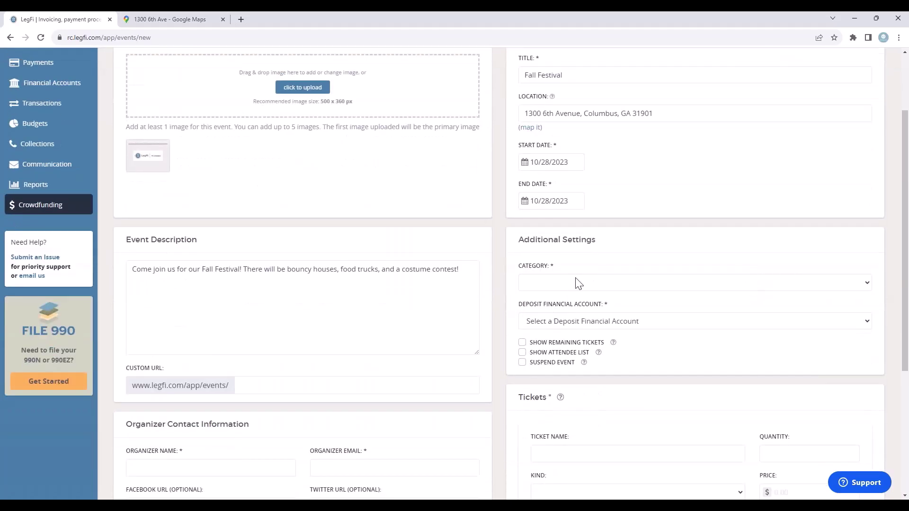
pyautogui.click(868, 287)
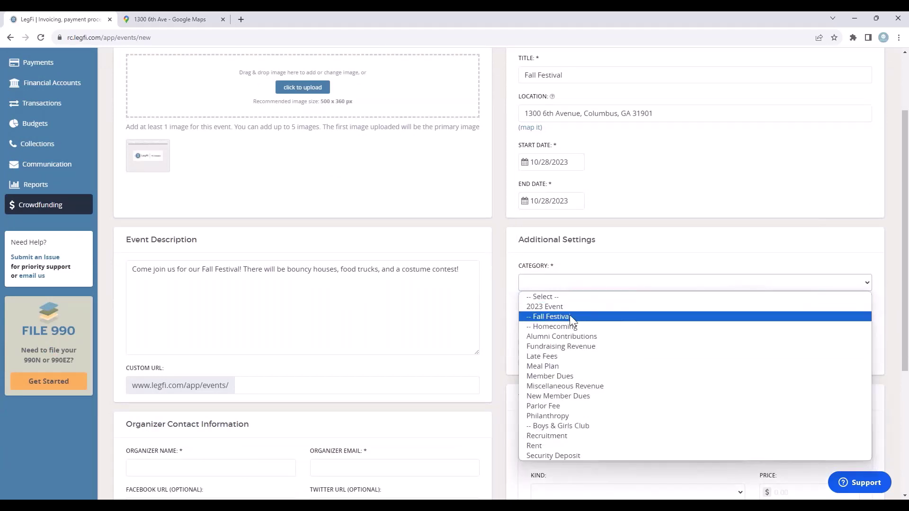
pyautogui.click(554, 317)
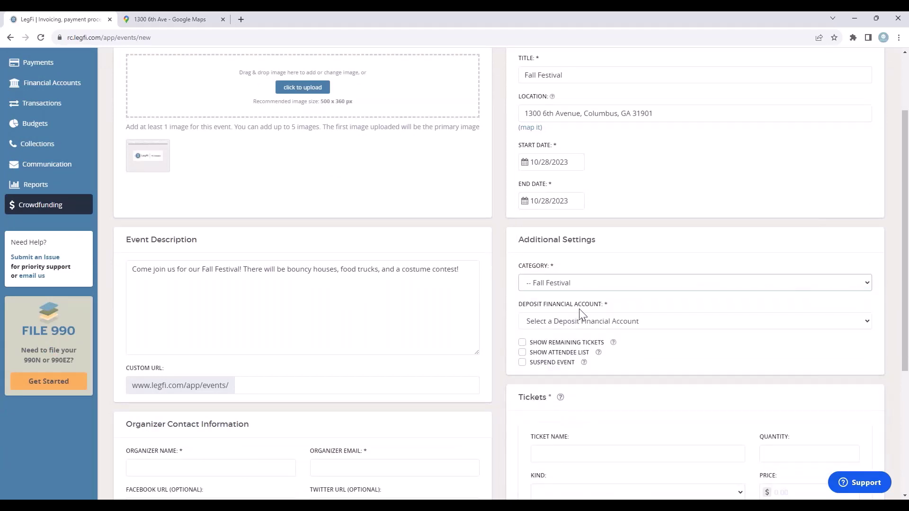
pyautogui.click(868, 322)
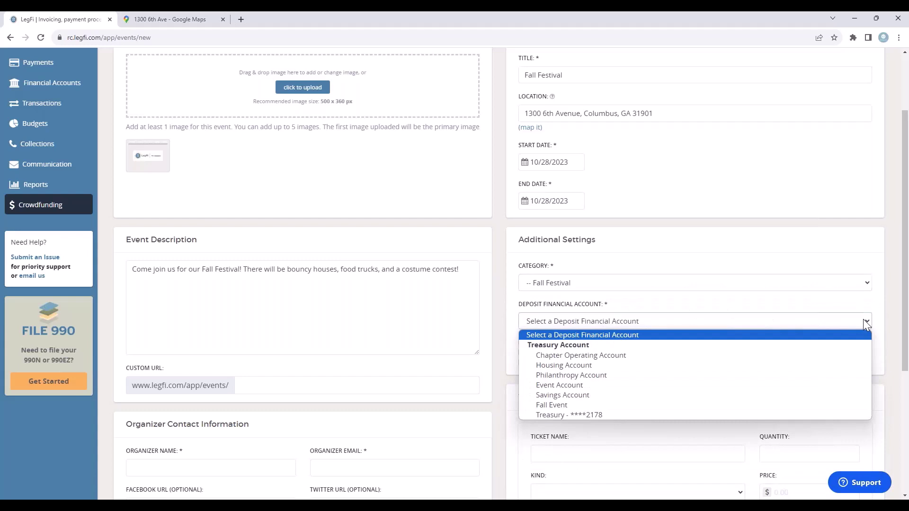
pyautogui.click(565, 385)
pyautogui.scroll(-1, 662, 355)
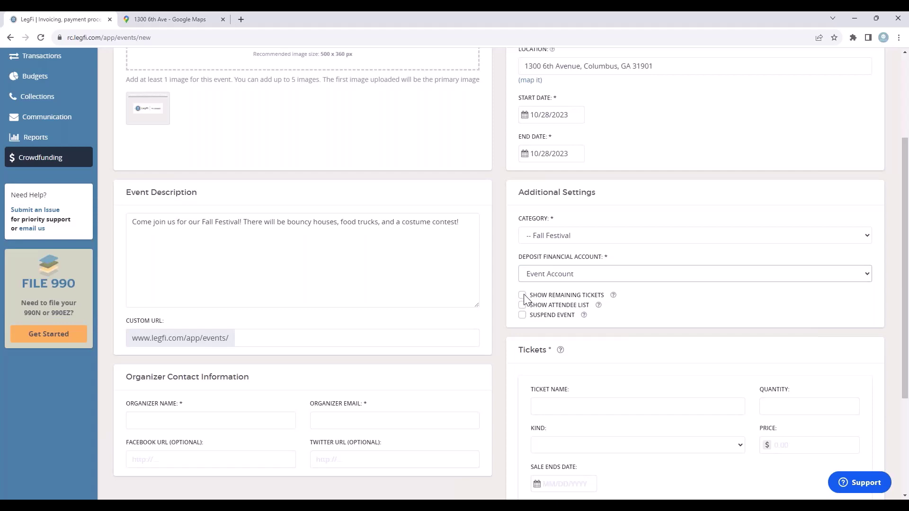
pyautogui.click(522, 296)
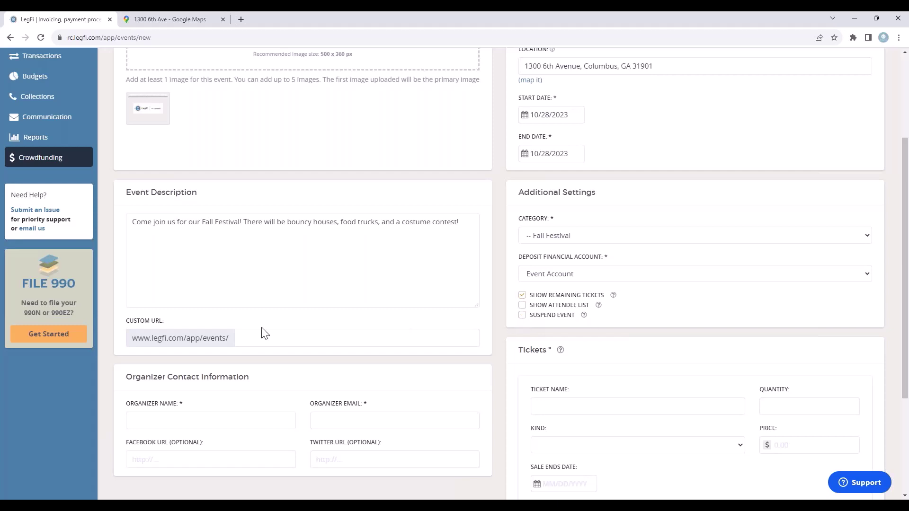
# Set the event's custom web address to fallfestival2023.
pyautogui.click(253, 336)
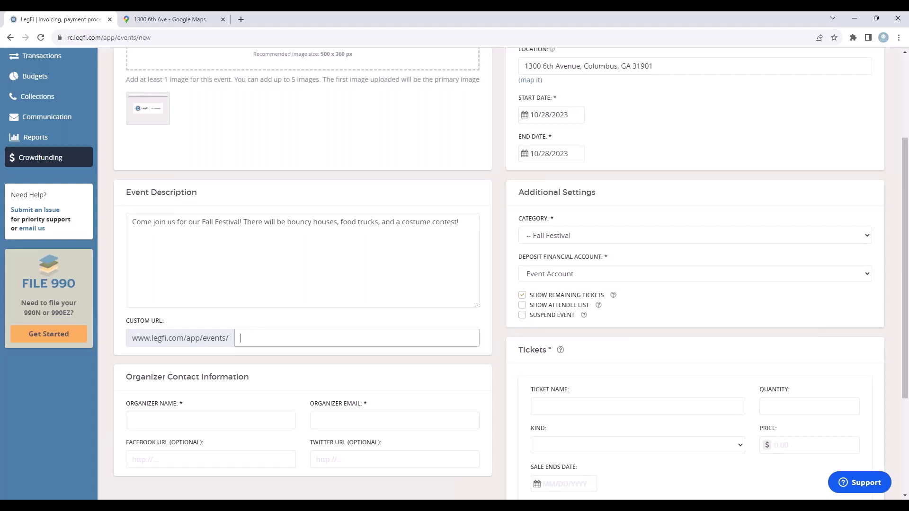
pyautogui.write('fallfestival')
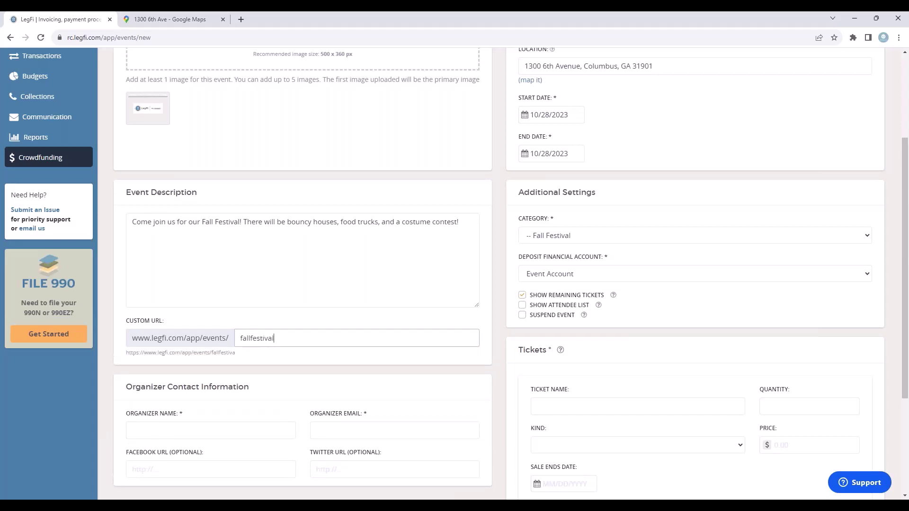
pyautogui.write('2023')
pyautogui.scroll(-3, 516, 322)
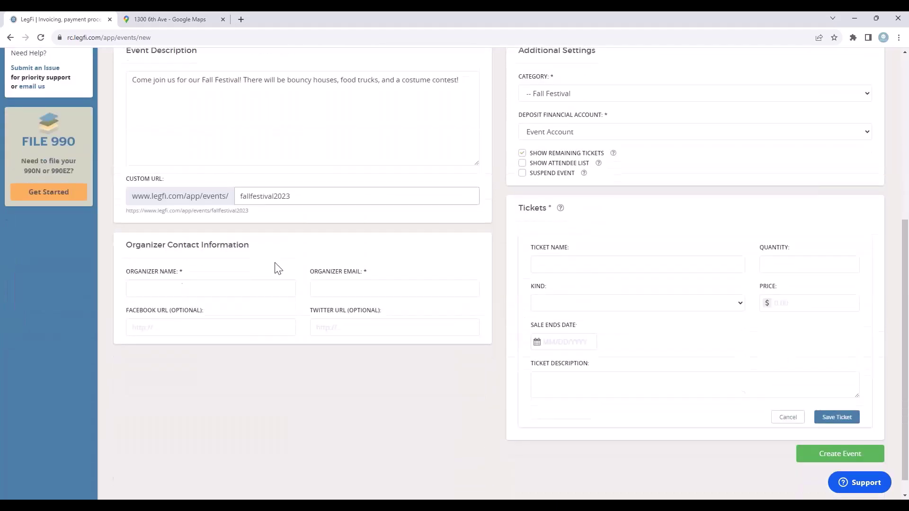
# Enter LegFi as the organizer name, correcting a typo, and add the organizer's contact e-mail.
pyautogui.click(207, 289)
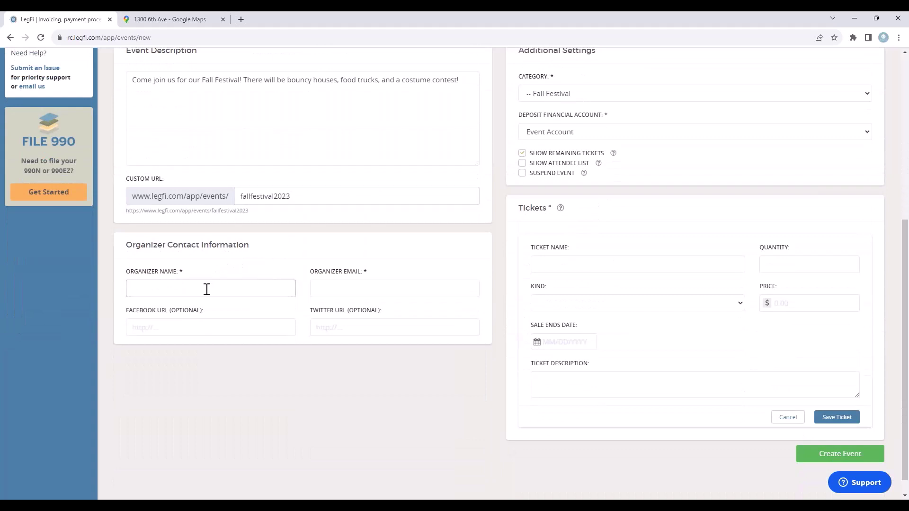
pyautogui.write('Omega')
pyautogui.press('BackSpace')
pyautogui.press('BackSpace')
pyautogui.press('BackSpace')
pyautogui.press('BackSpace')
pyautogui.write('LegFi')
pyautogui.press('Tab')
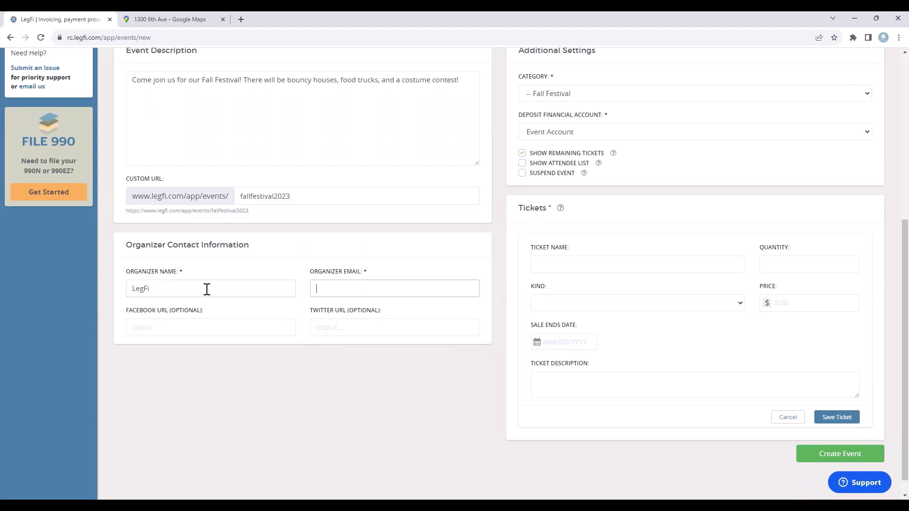
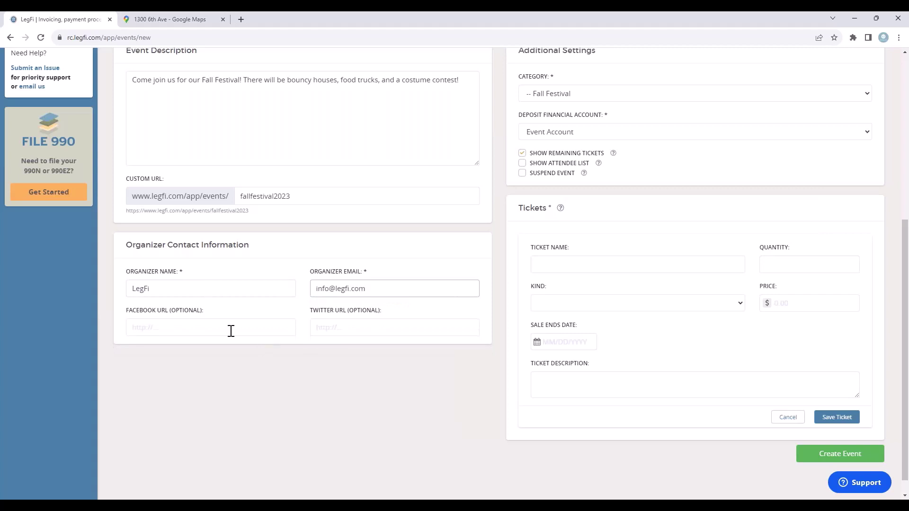
pyautogui.click(137, 326)
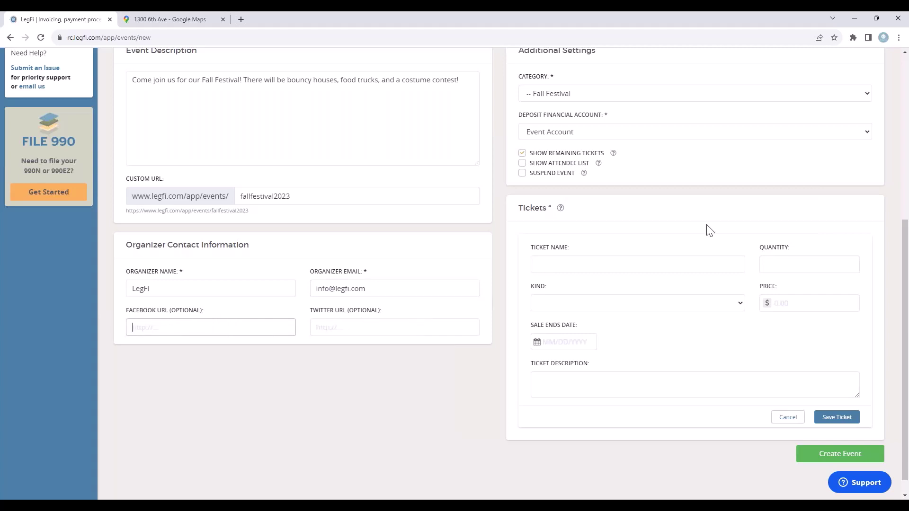
# Draft a ticket 'VIP - has access to all rides': 20 Attending tickets at $25.00.
pyautogui.click(549, 263)
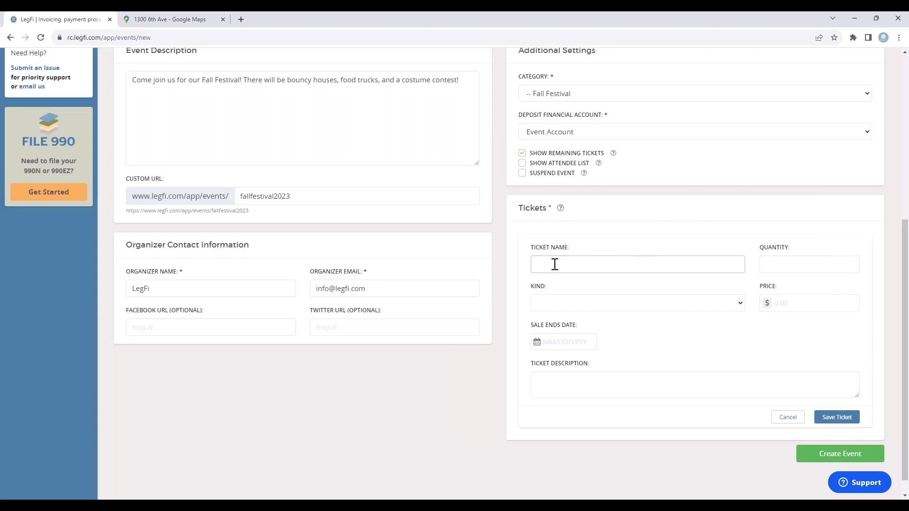
pyautogui.write('VIP')
pyautogui.write('- has access to all rides')
pyautogui.click(770, 263)
pyautogui.write('2')
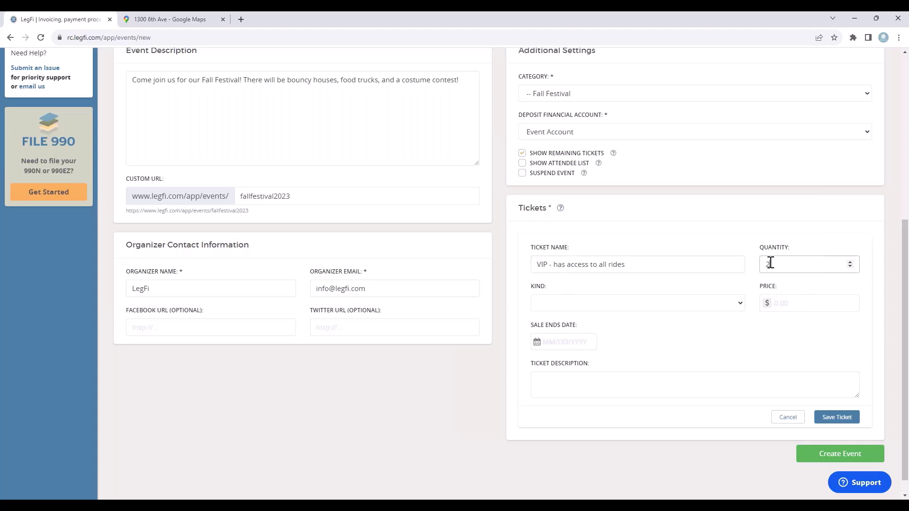
pyautogui.write('0')
pyautogui.click(740, 305)
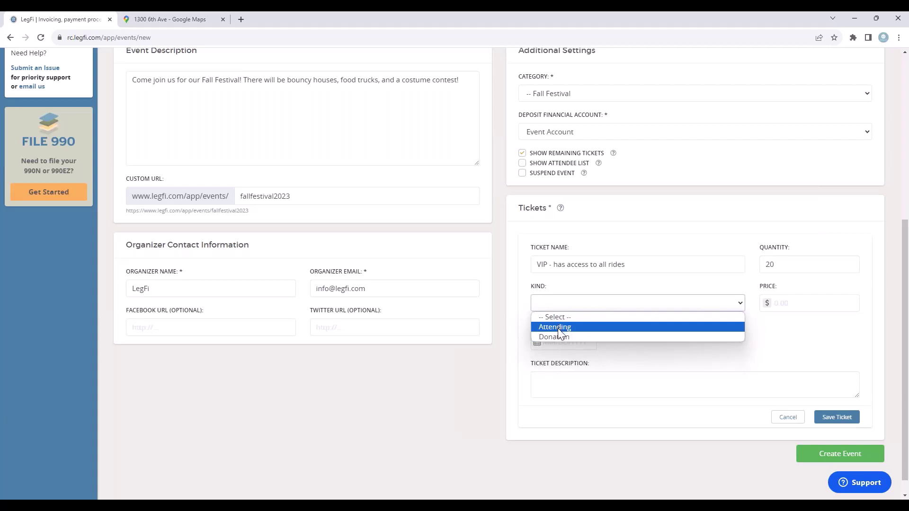
pyautogui.click(558, 327)
pyautogui.click(793, 302)
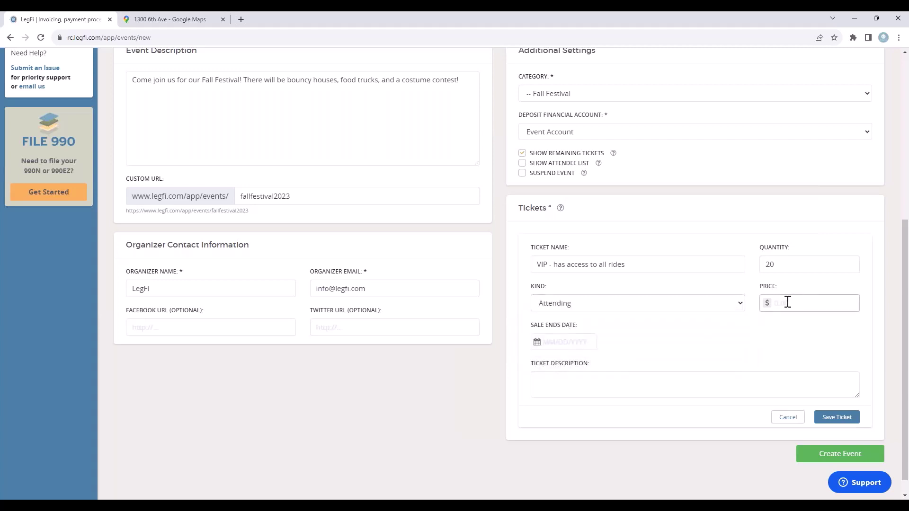
pyautogui.write('25.00')
# End VIP sales on 10/27/2023 at 12 and describe it as 'Includes food & drink plus rides'.
pyautogui.click(555, 344)
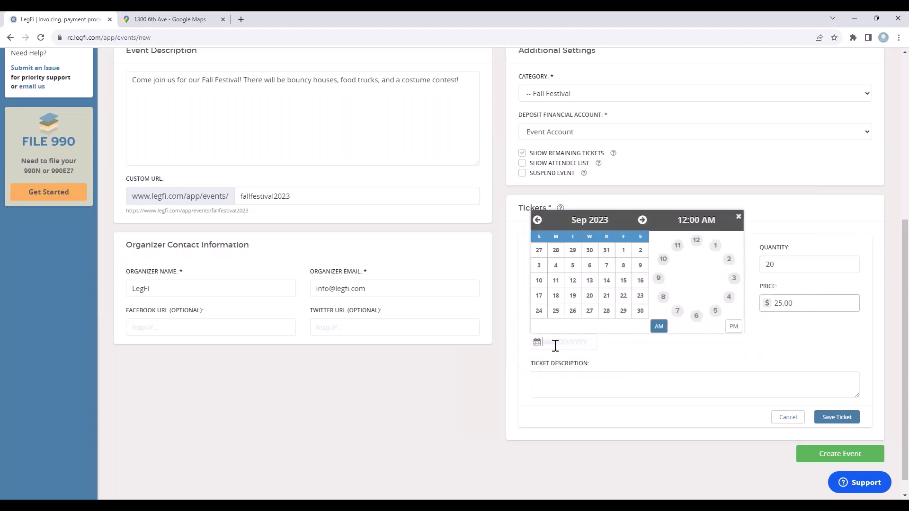
pyautogui.click(642, 220)
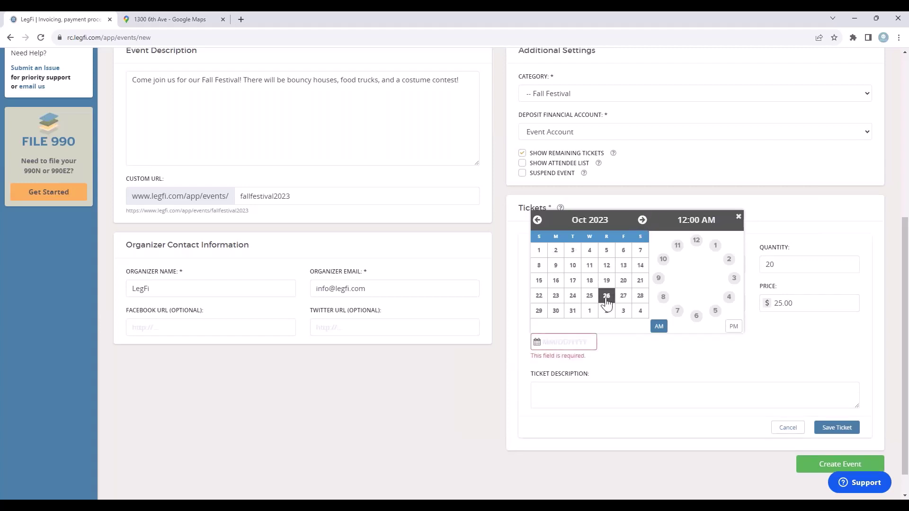
pyautogui.click(623, 297)
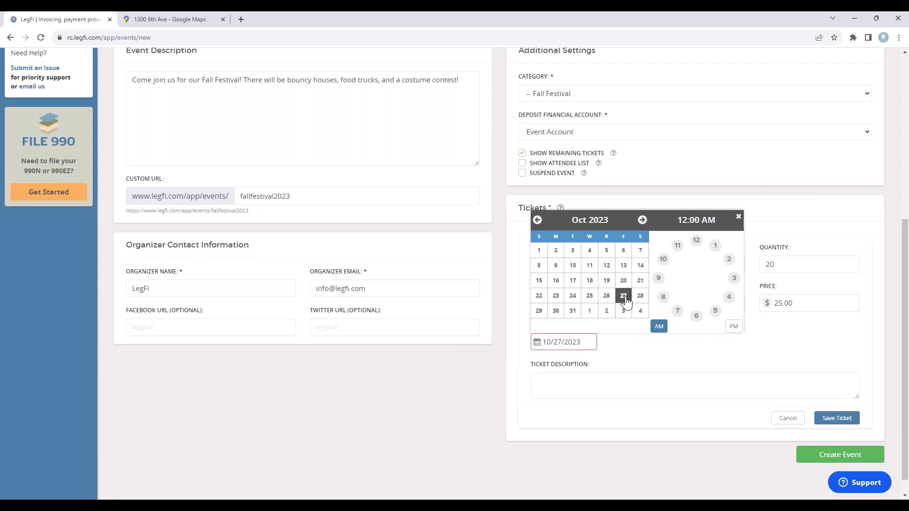
pyautogui.click(696, 241)
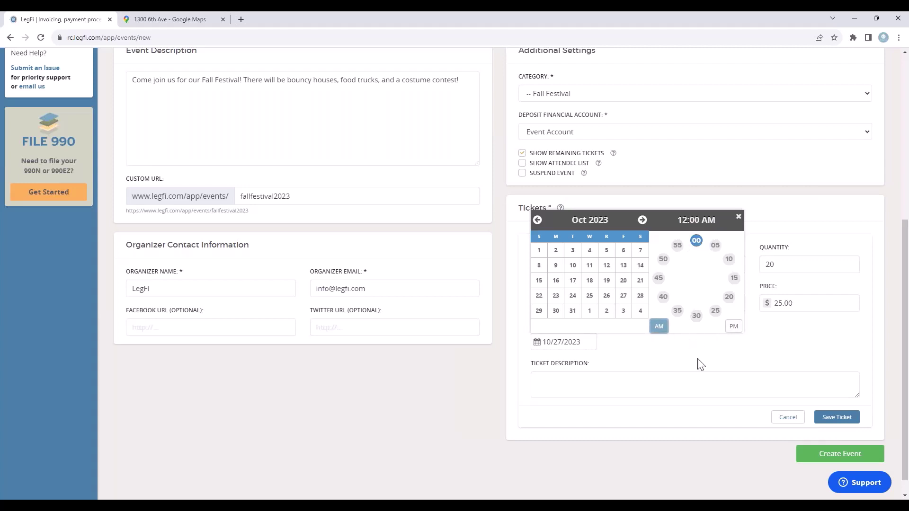
pyautogui.click(622, 380)
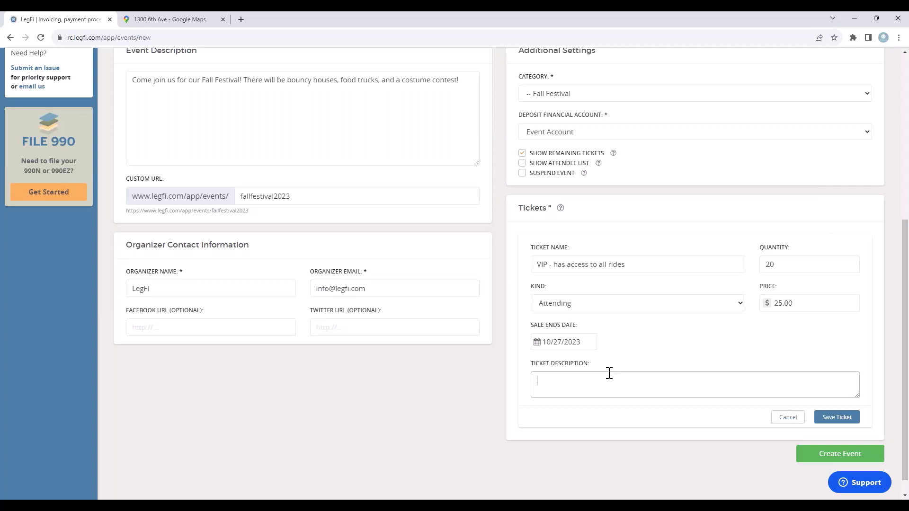
pyautogui.write('Includes food & drink plus rides')
# Save the VIP ticket to the event.
pyautogui.click(836, 416)
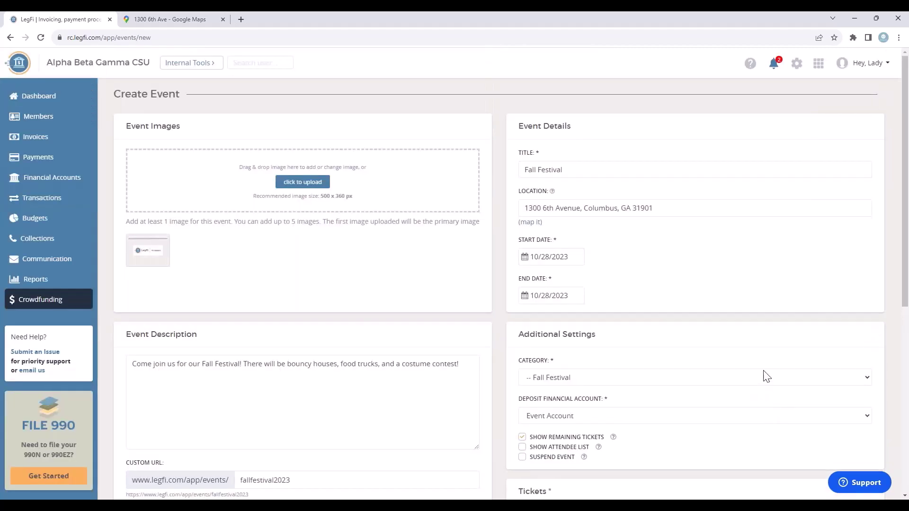
pyautogui.scroll(-3, 779, 325)
pyautogui.scroll(-4, 779, 325)
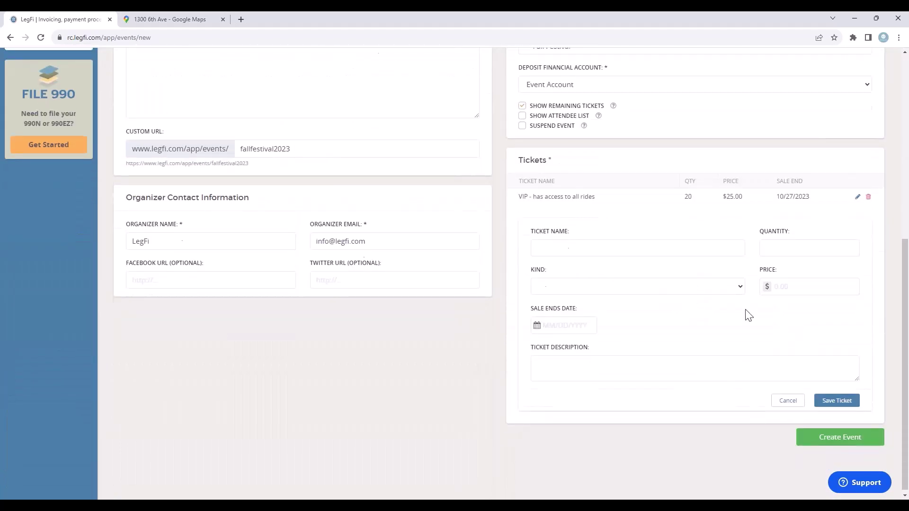
# Draft a second ticket 'Entry w/ hot dog and drink': 20 Attending tickets at $20.00.
pyautogui.click(558, 251)
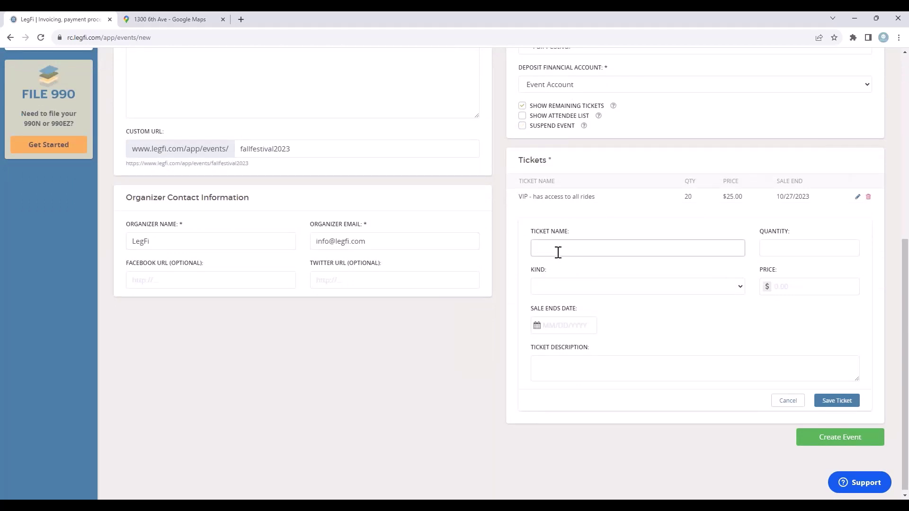
pyautogui.write('Entry w/ hot dog and drink')
pyautogui.click(770, 244)
pyautogui.write('20')
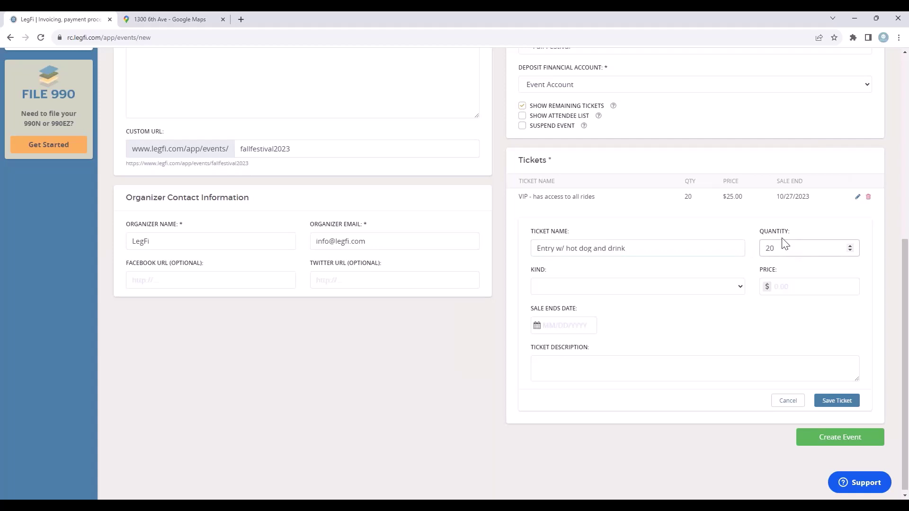
pyautogui.click(610, 293)
pyautogui.click(577, 312)
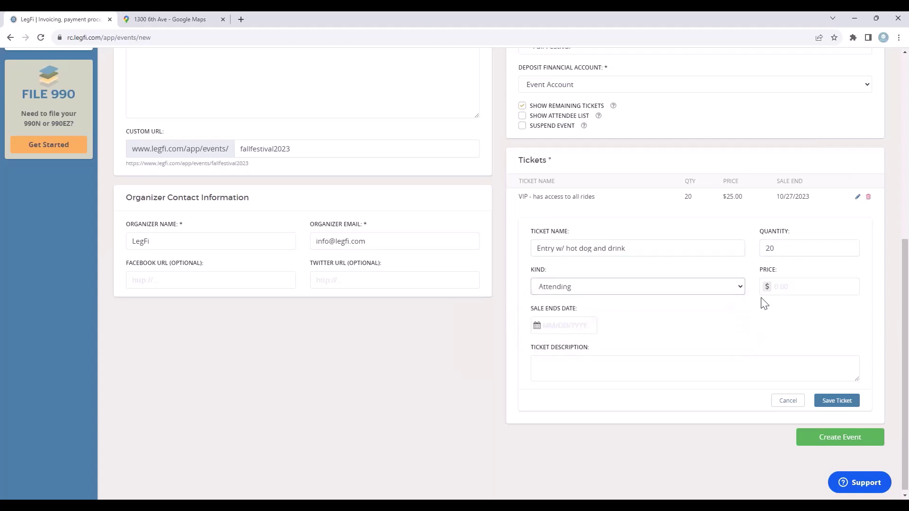
pyautogui.click(797, 288)
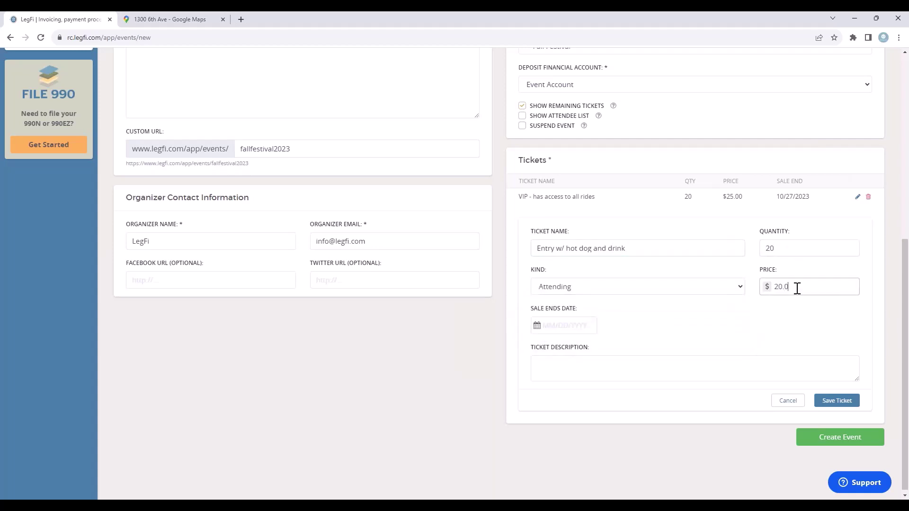
# End its sales on 10/27/2023 at 12, add the description '1 person + food', and save it.
pyautogui.click(568, 327)
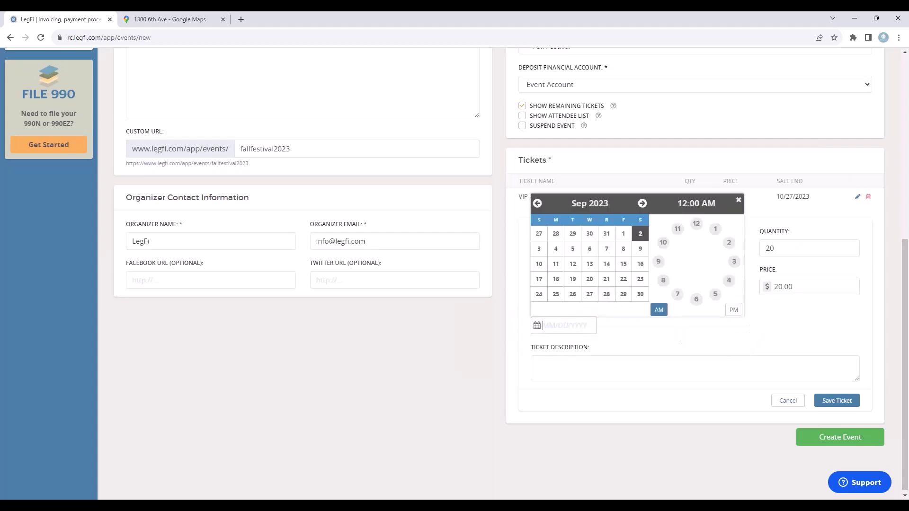
pyautogui.click(642, 204)
pyautogui.click(623, 279)
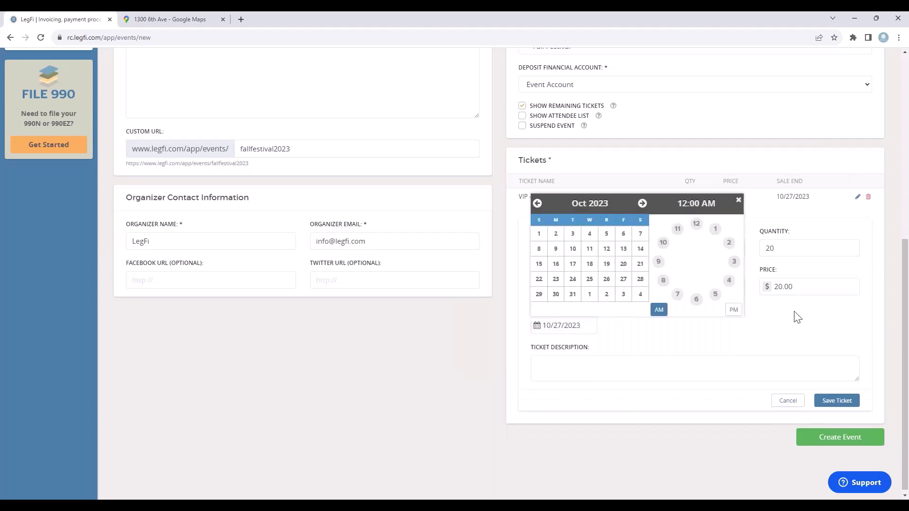
pyautogui.click(696, 224)
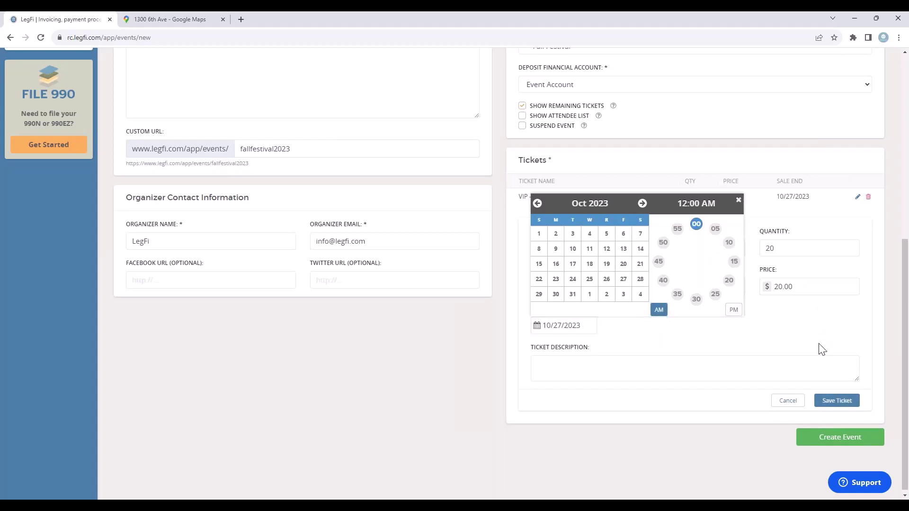
pyautogui.click(840, 408)
pyautogui.click(570, 362)
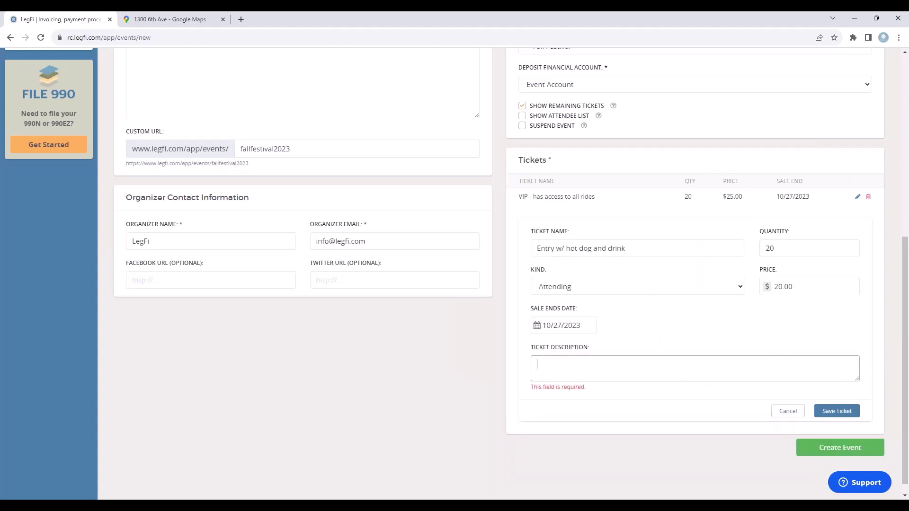
pyautogui.write('1 person +')
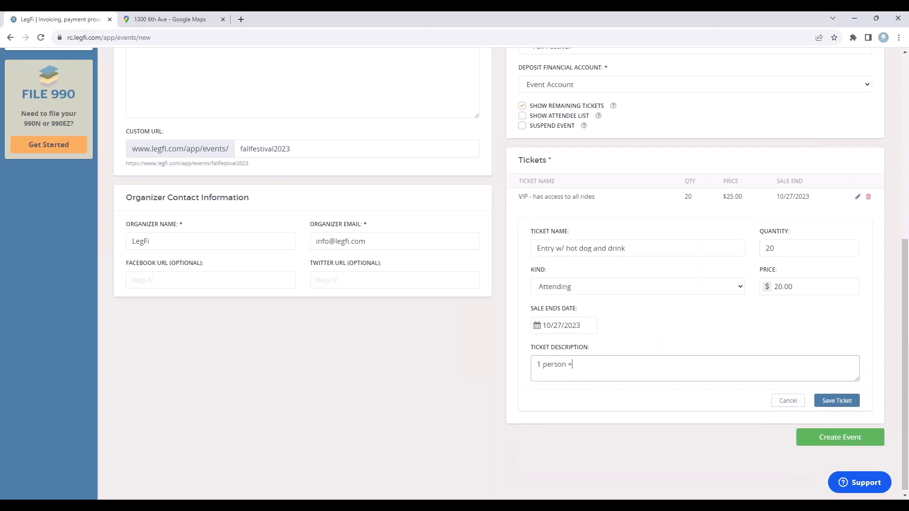
pyautogui.write(' food')
pyautogui.click(837, 400)
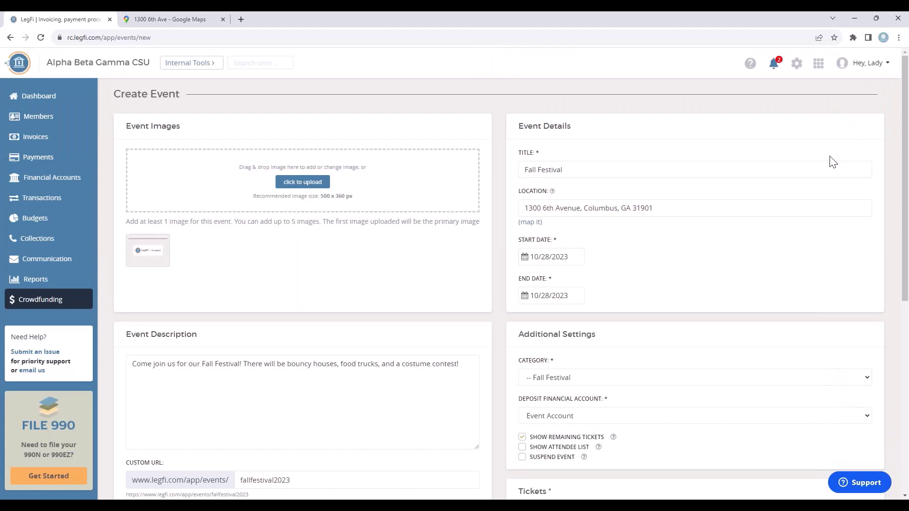
# Create the Fall Festival event with its VIP and hot-dog entry tickets.
pyautogui.scroll(-5, 729, 256)
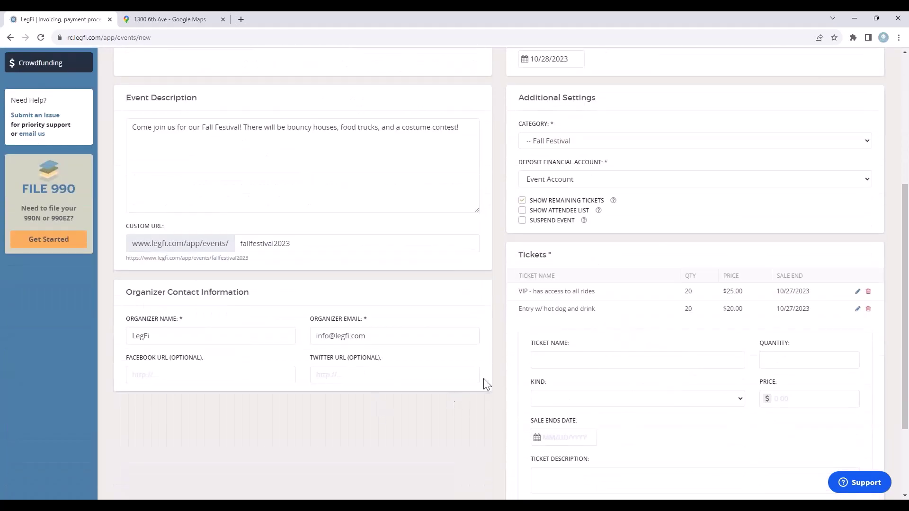
pyautogui.scroll(5, 487, 384)
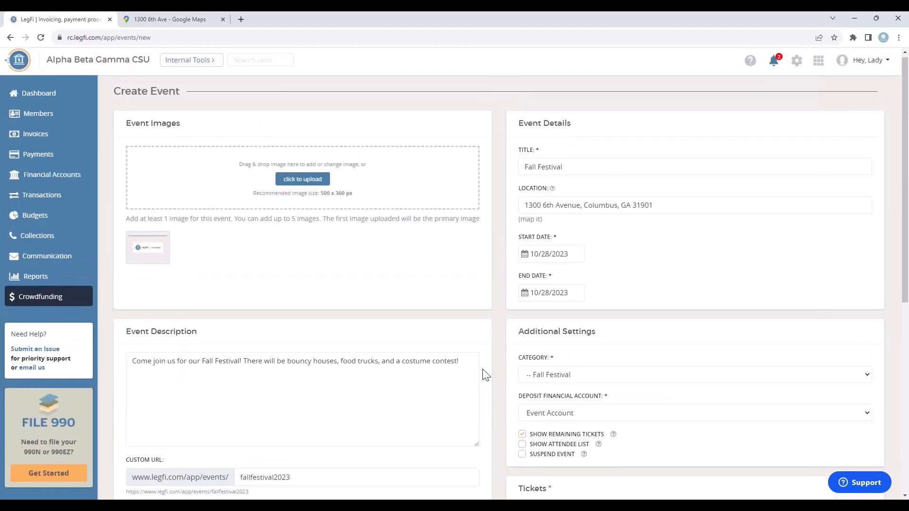
pyautogui.scroll(-7, 487, 374)
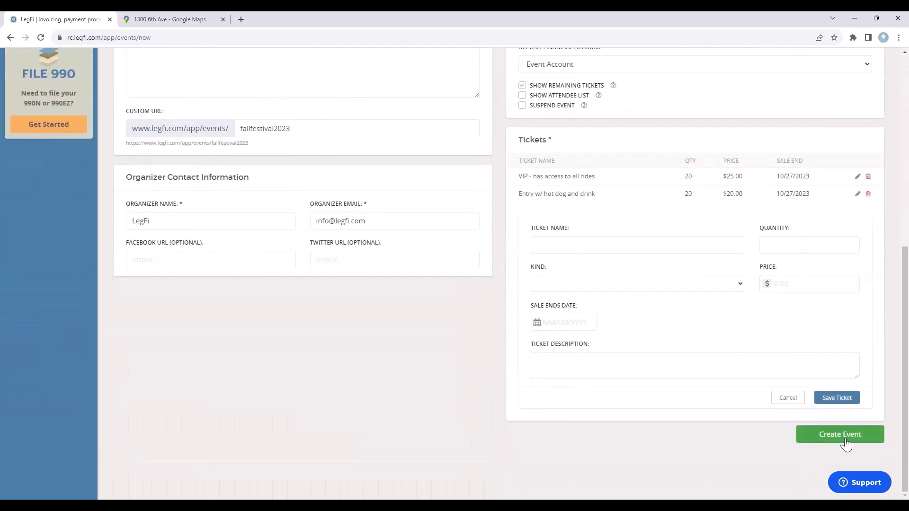
pyautogui.click(833, 443)
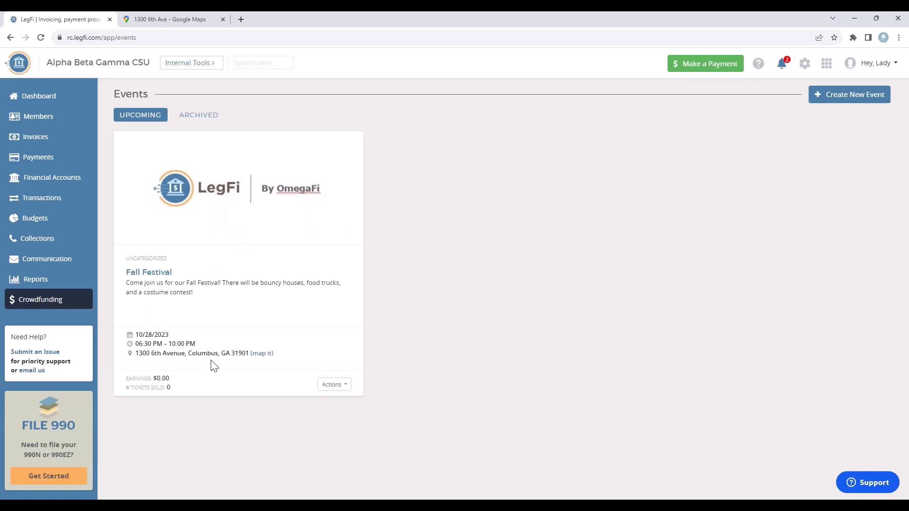
pyautogui.click(332, 385)
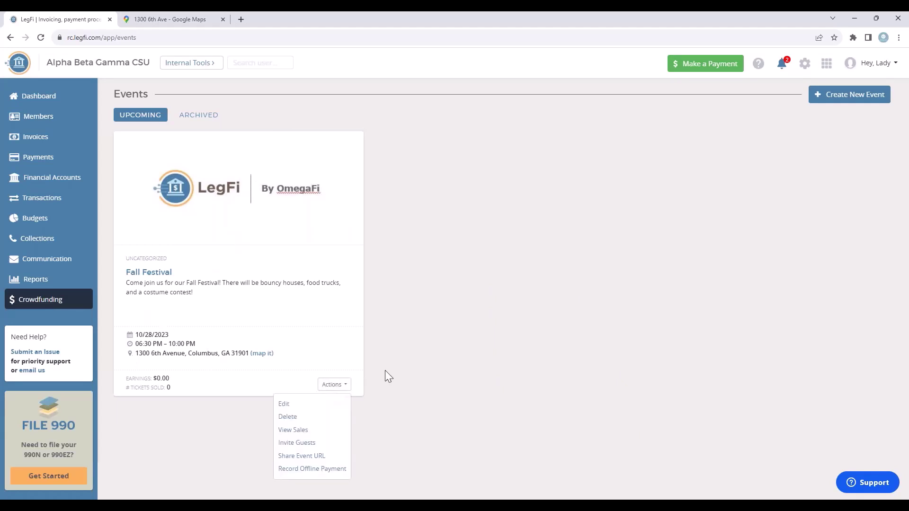
pyautogui.click(285, 404)
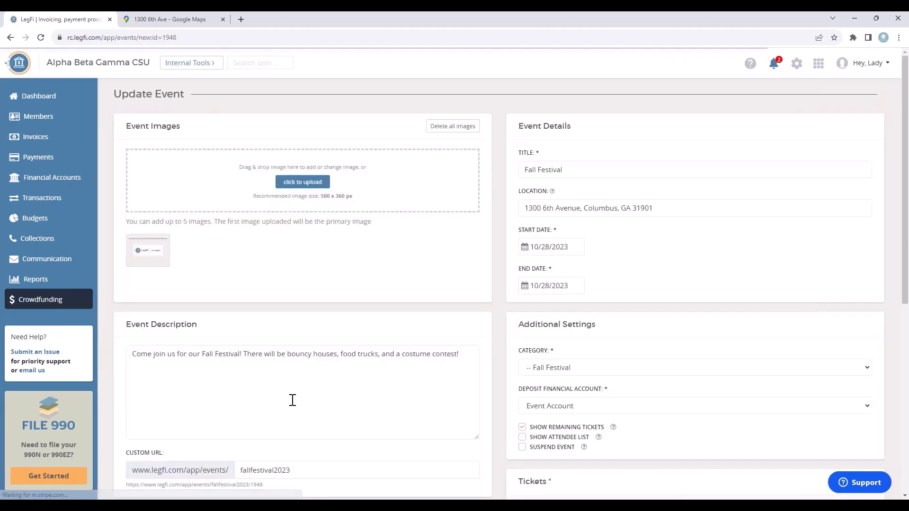
pyautogui.click(10, 38)
pyautogui.click(331, 385)
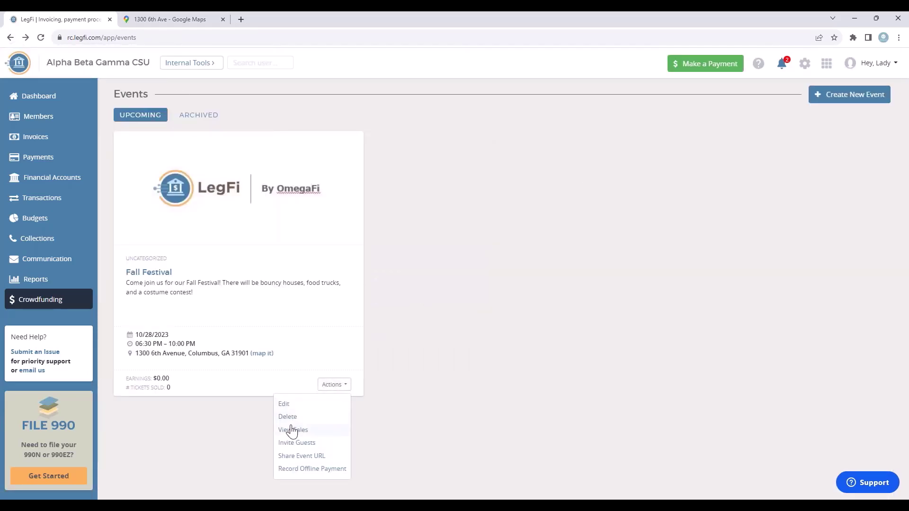
pyautogui.click(294, 430)
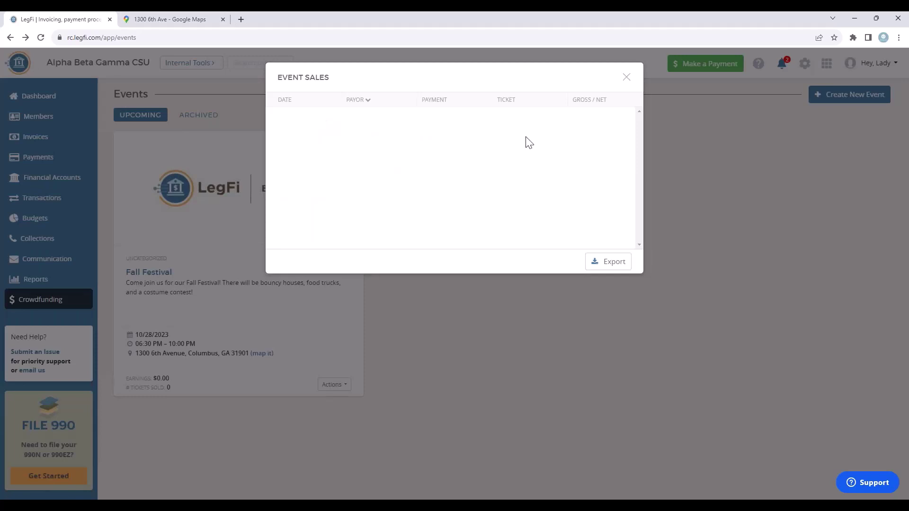
pyautogui.click(628, 78)
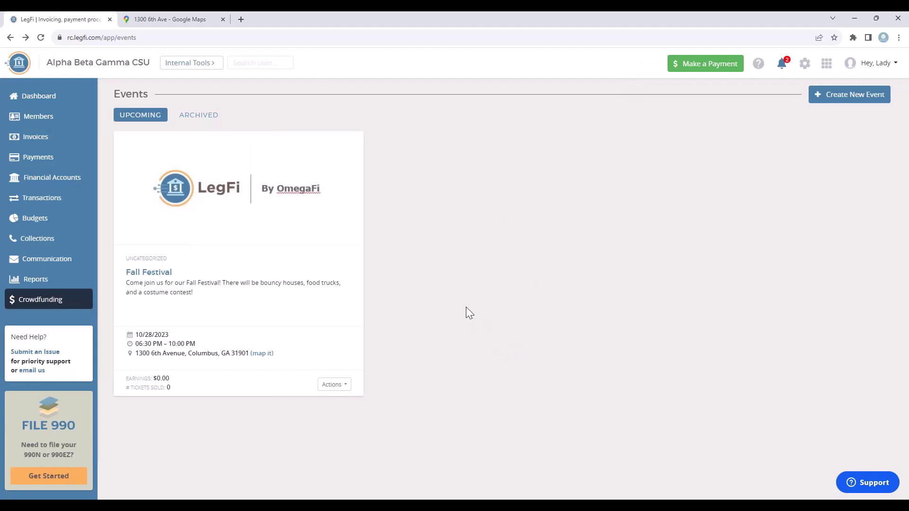
pyautogui.click(329, 384)
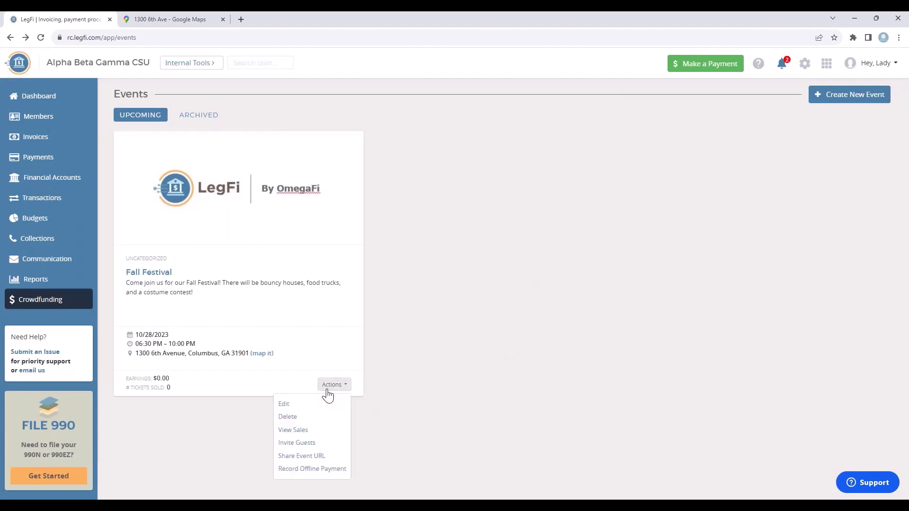
# Add all 16 contacts to the guest list and send them Fall Festival invitations.
pyautogui.click(302, 443)
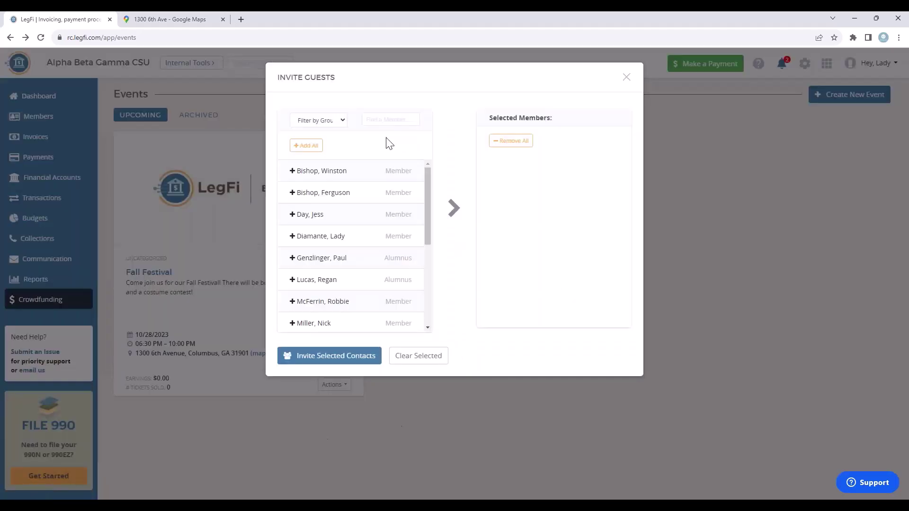
pyautogui.scroll(-5, 390, 209)
pyautogui.scroll(5, 355, 258)
pyautogui.click(306, 146)
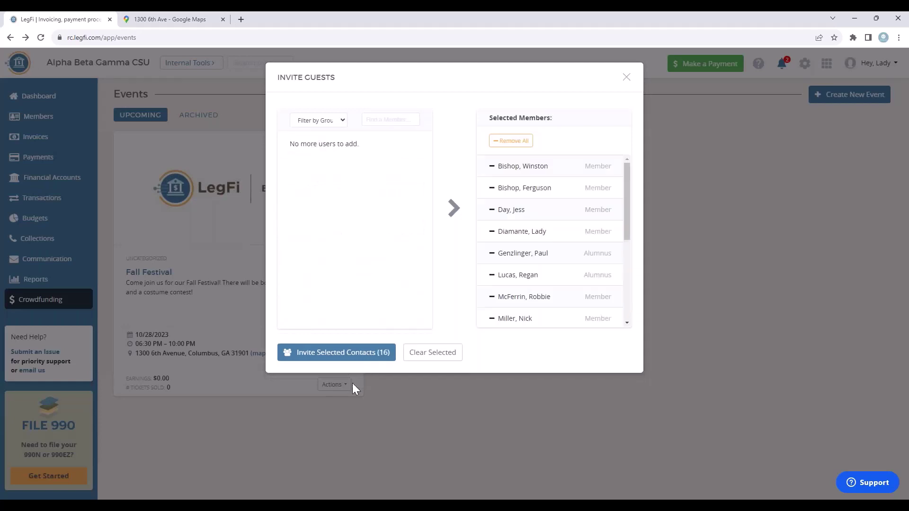
pyautogui.click(341, 360)
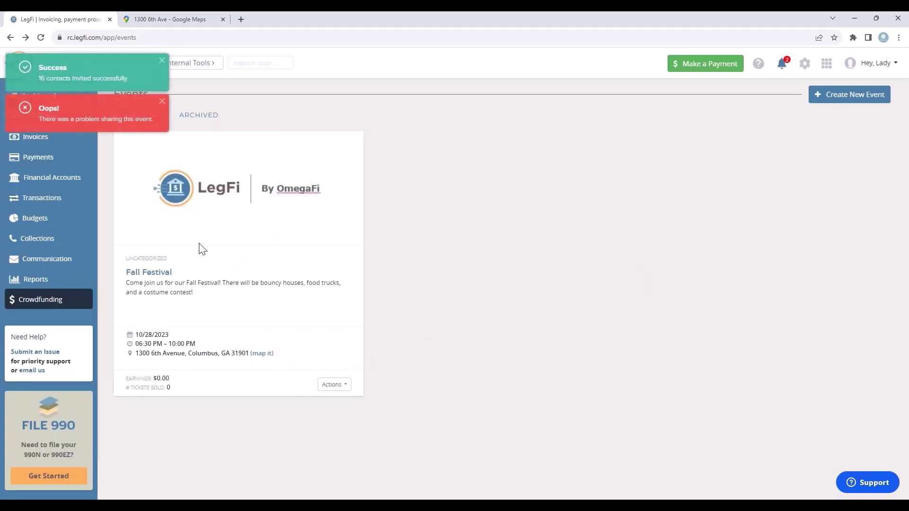
pyautogui.click(337, 385)
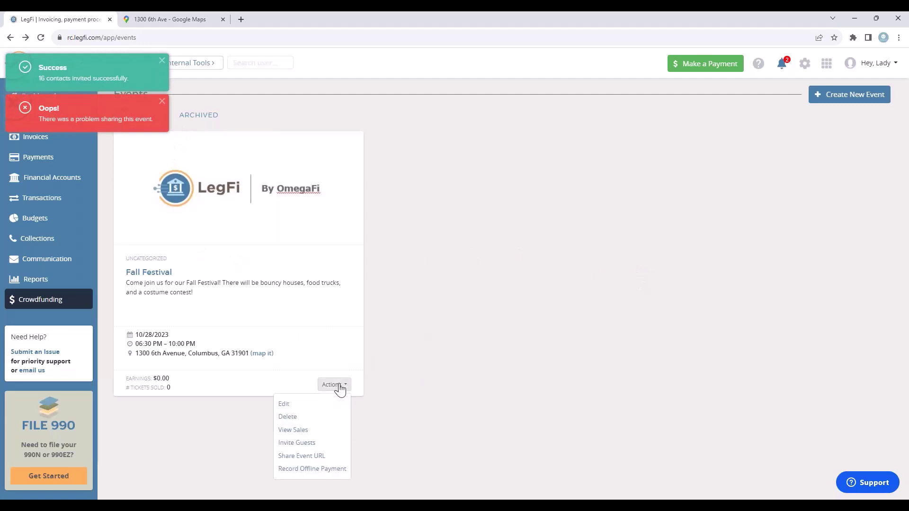
pyautogui.click(305, 457)
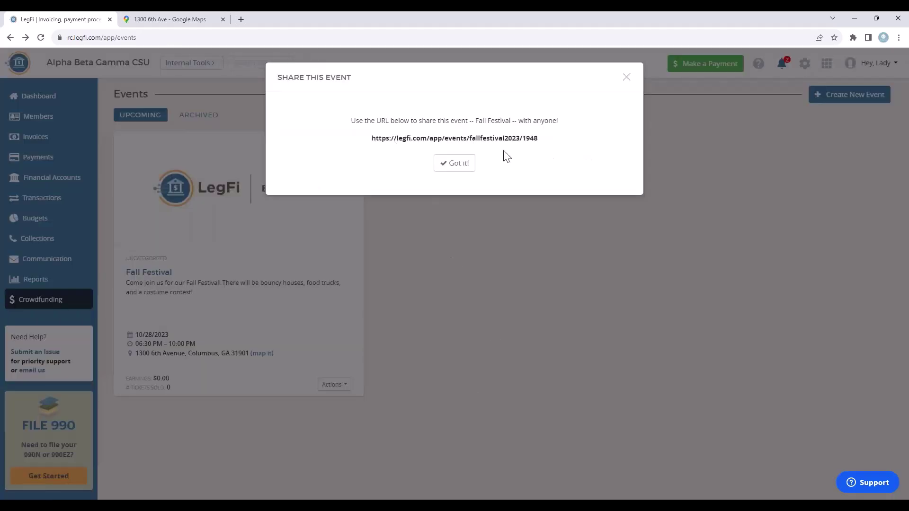
pyautogui.moveTo(369, 137); pyautogui.dragTo(542, 143)
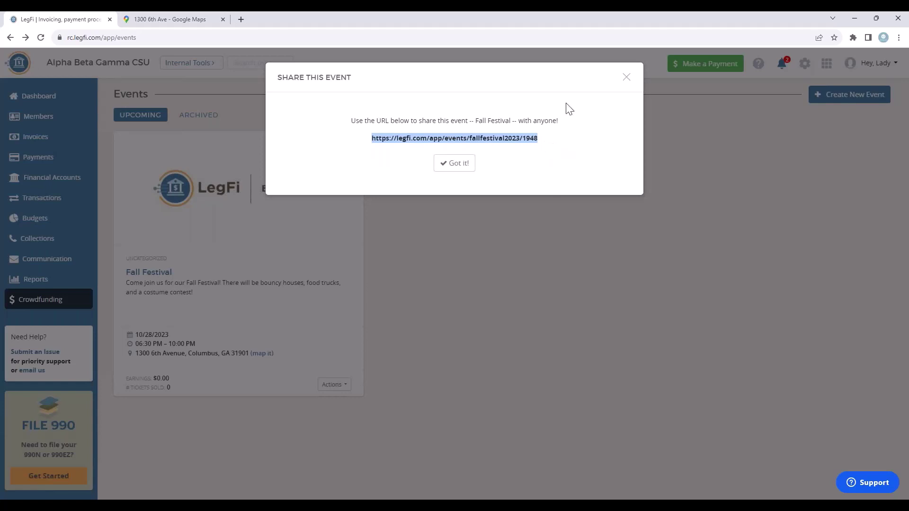
pyautogui.click(626, 78)
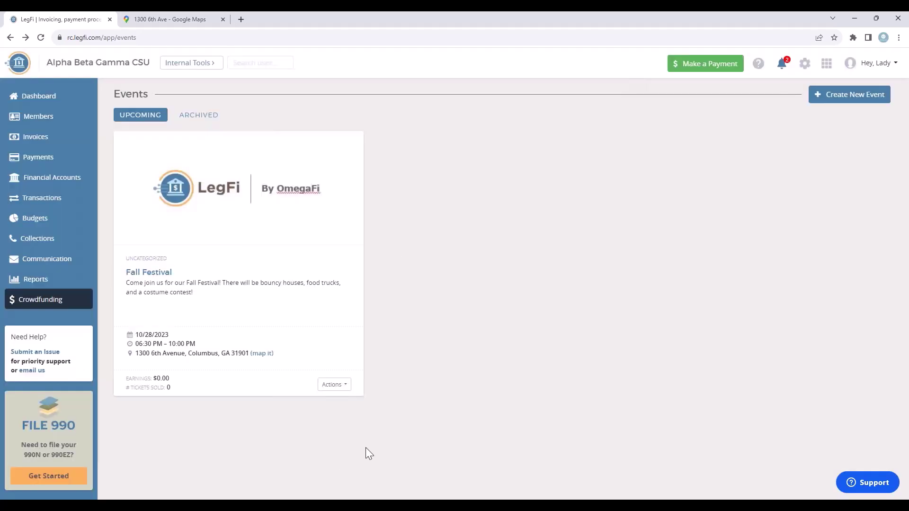
pyautogui.click(342, 388)
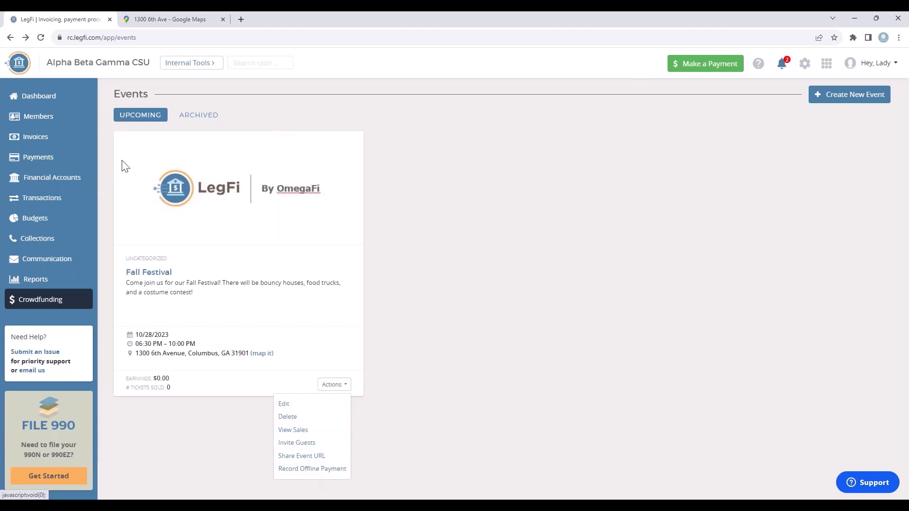
pyautogui.click(306, 470)
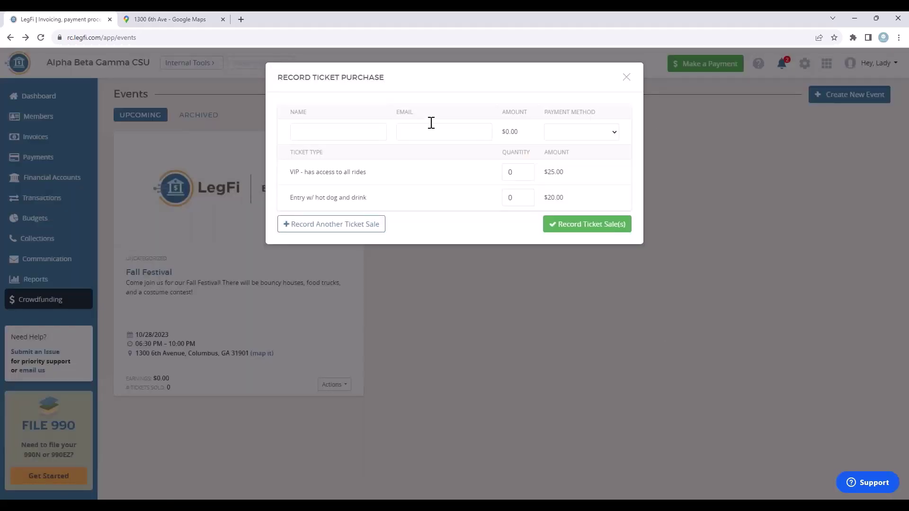
pyautogui.click(628, 79)
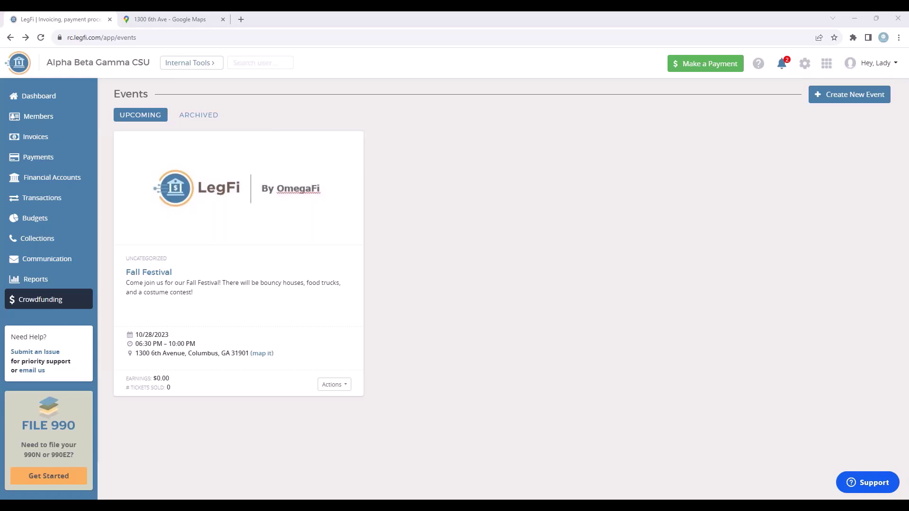
pyautogui.moveTo(908, 240); pyautogui.dragTo(517, 170)
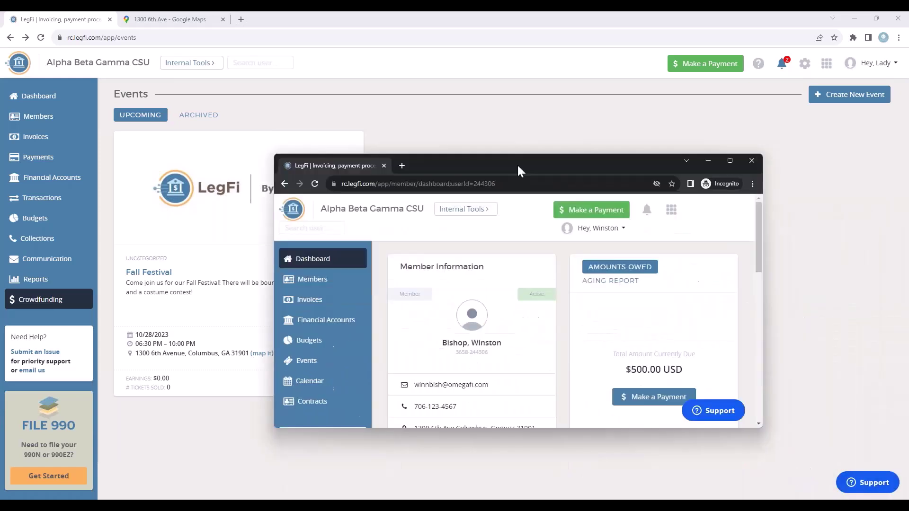
pyautogui.click(730, 140)
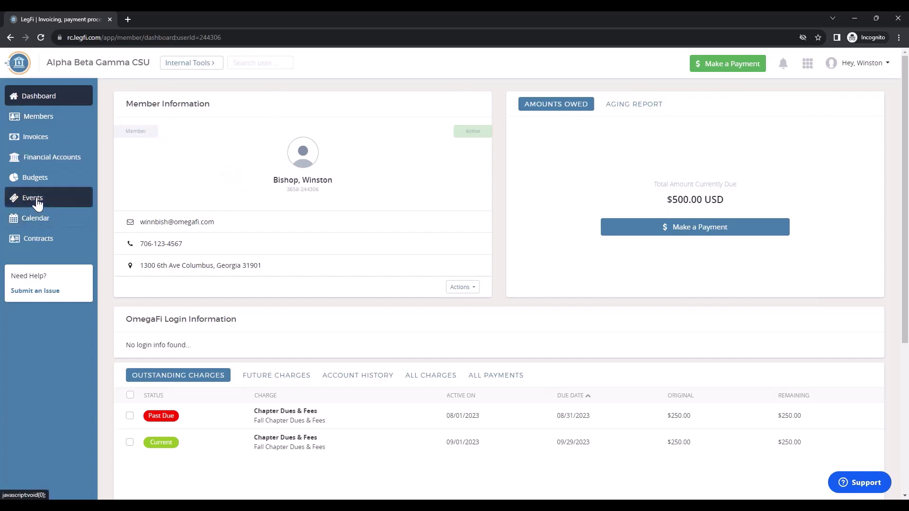
pyautogui.click(35, 198)
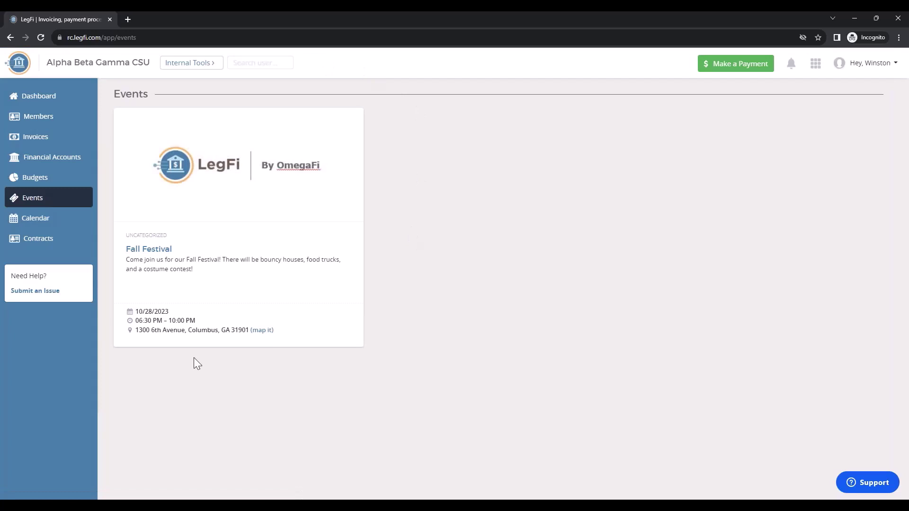
pyautogui.click(150, 251)
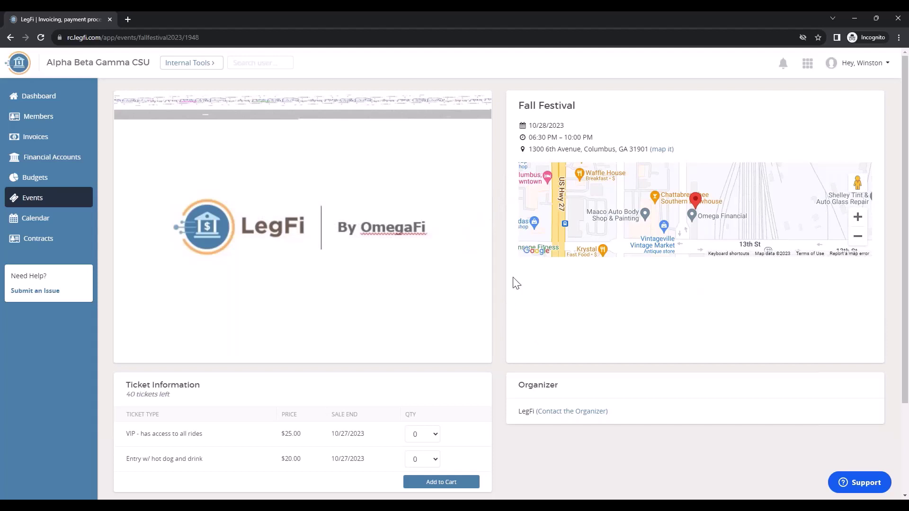
pyautogui.scroll(-3, 497, 294)
pyautogui.click(429, 318)
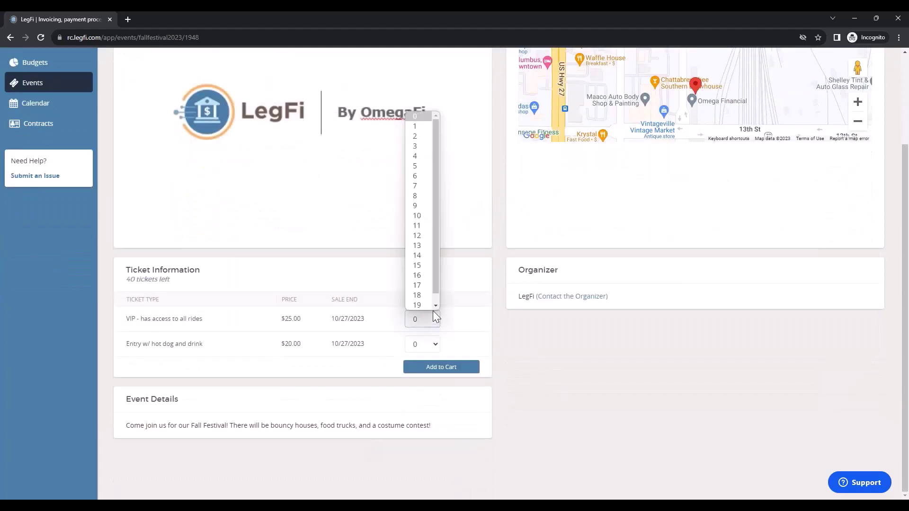
pyautogui.click(414, 126)
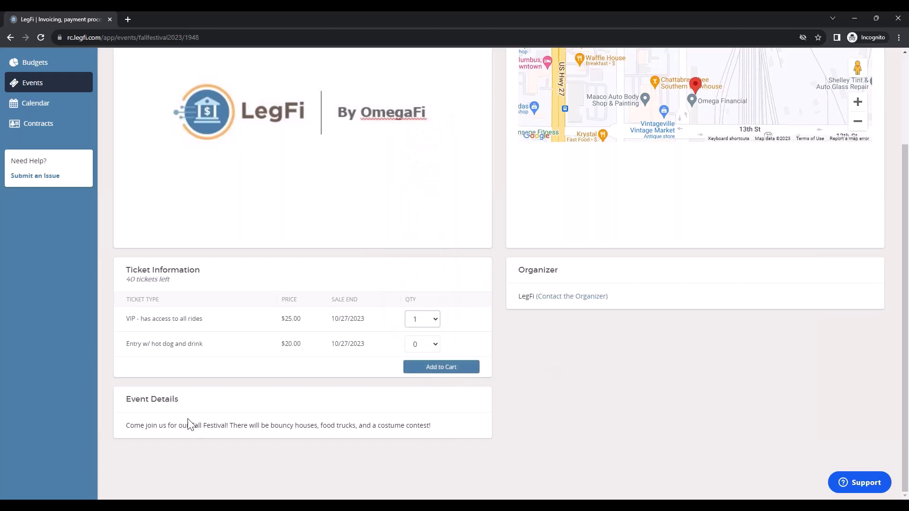
pyautogui.click(434, 370)
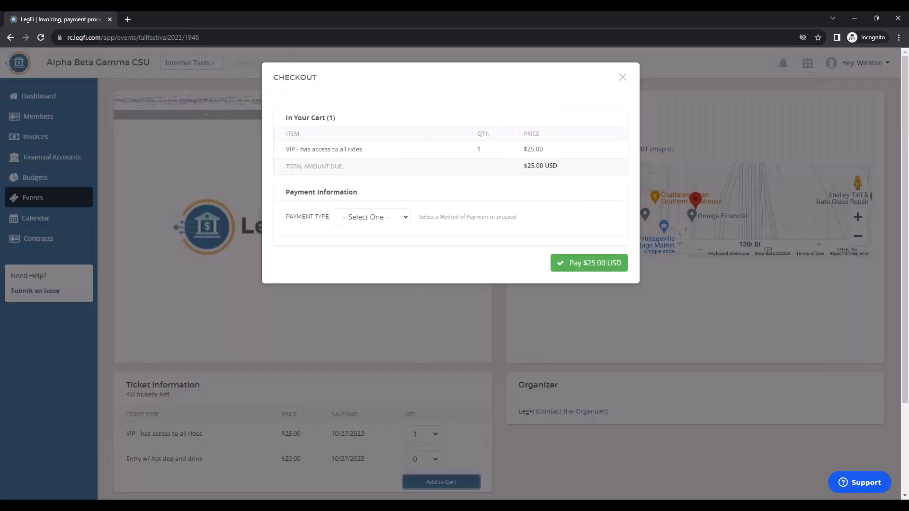
pyautogui.click(406, 217)
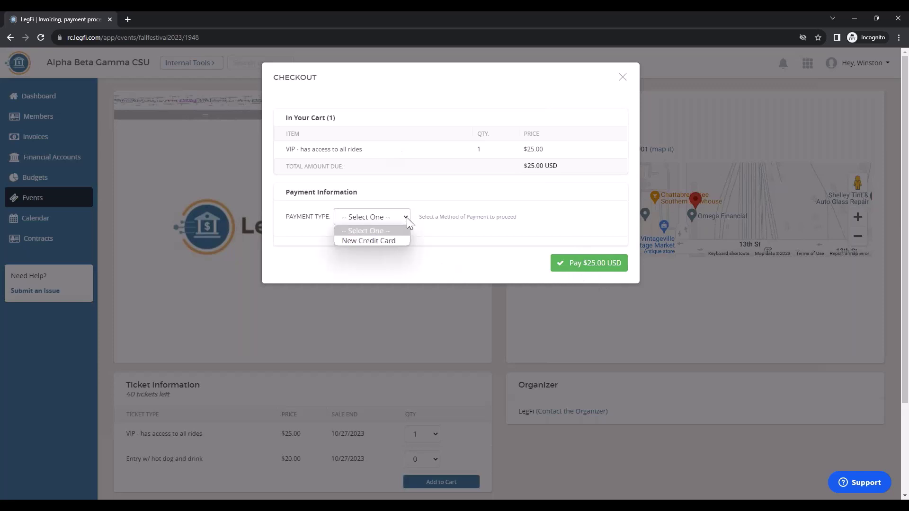
pyautogui.click(622, 77)
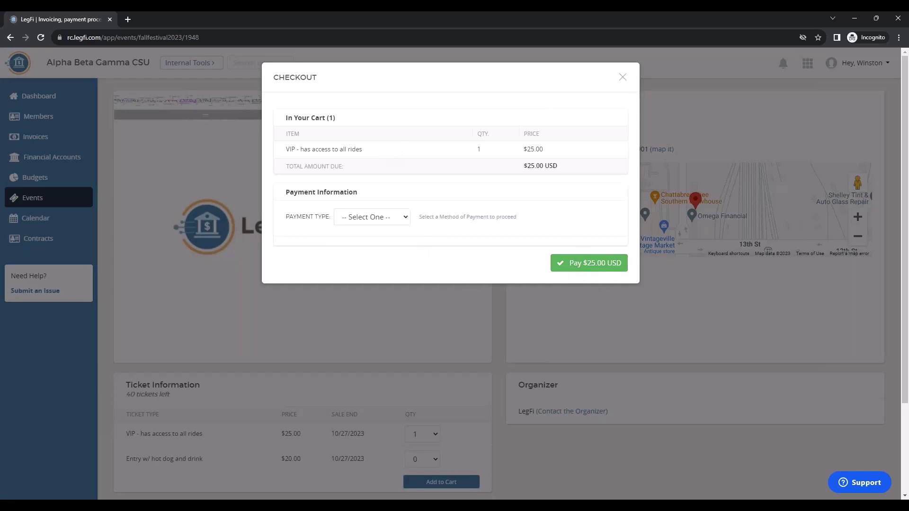
pyautogui.click(622, 77)
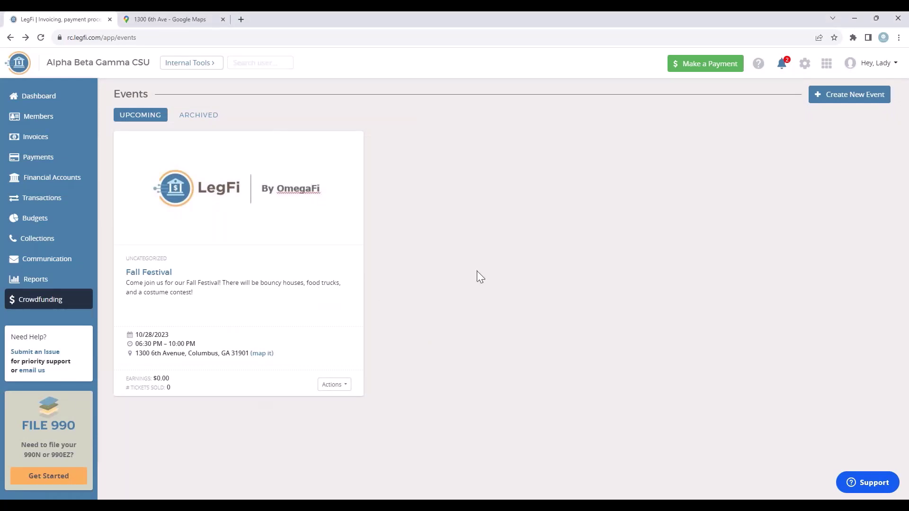
# Go to Crowdfunding Fundraisers, review the Suspended and Active lists, and start a new fundraiser.
pyautogui.click(40, 303)
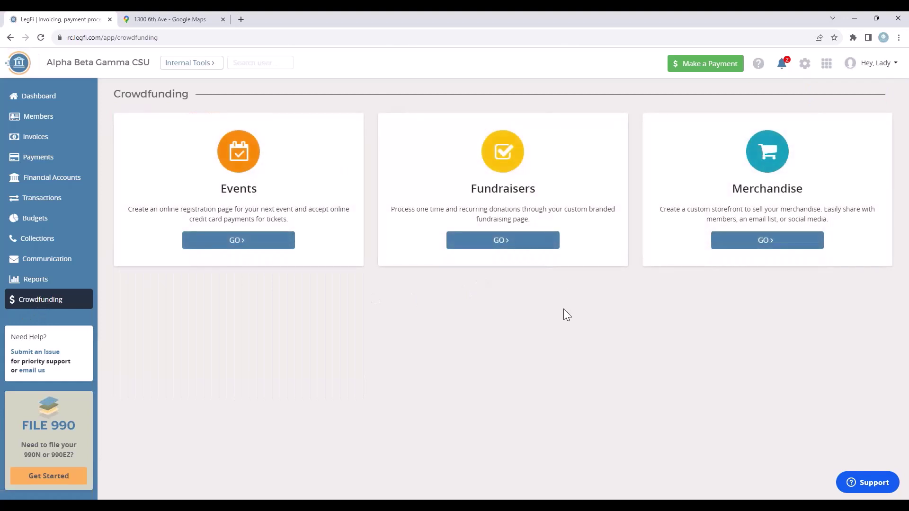
pyautogui.click(503, 242)
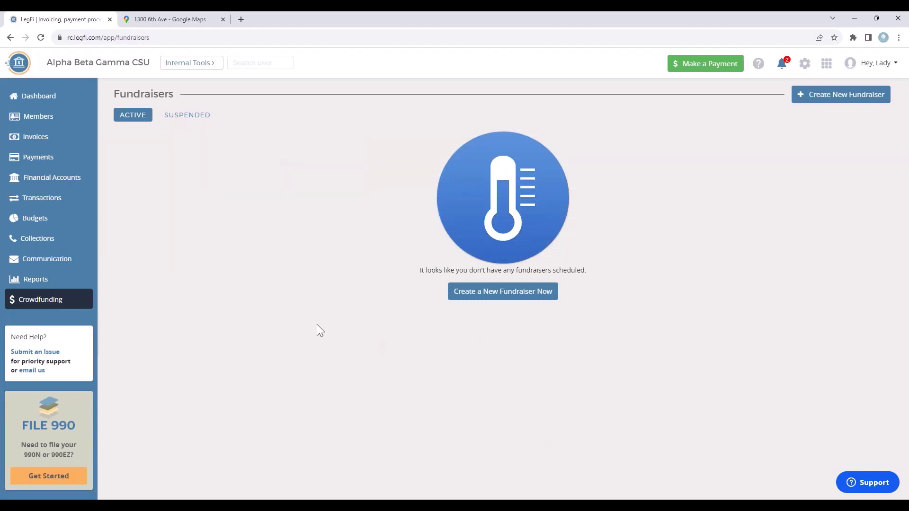
pyautogui.click(190, 117)
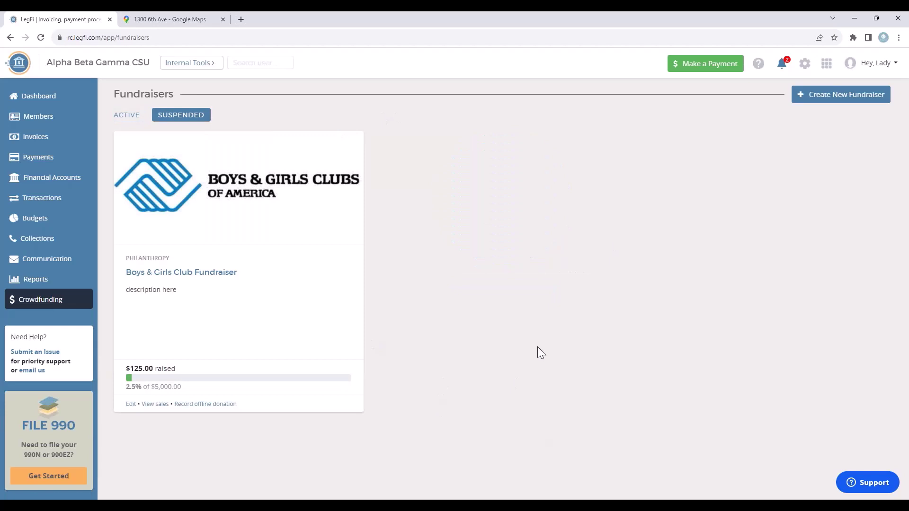
pyautogui.click(126, 116)
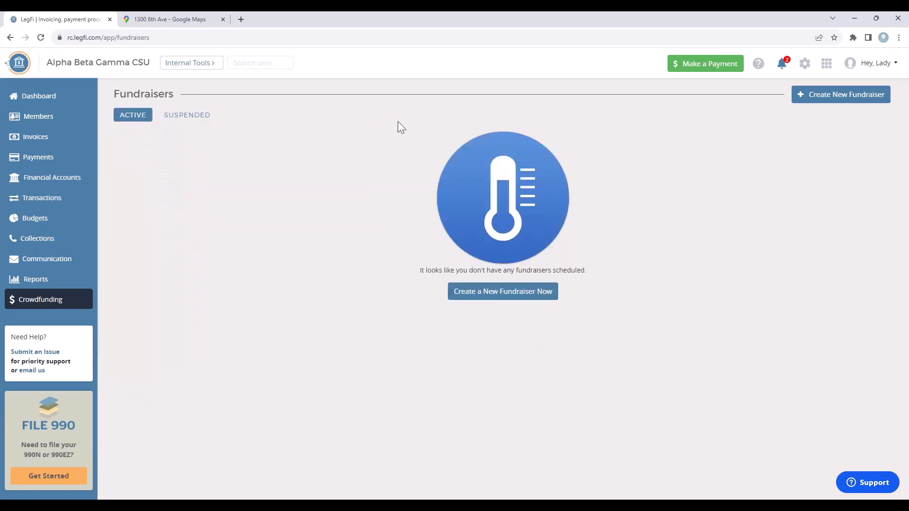
pyautogui.click(842, 95)
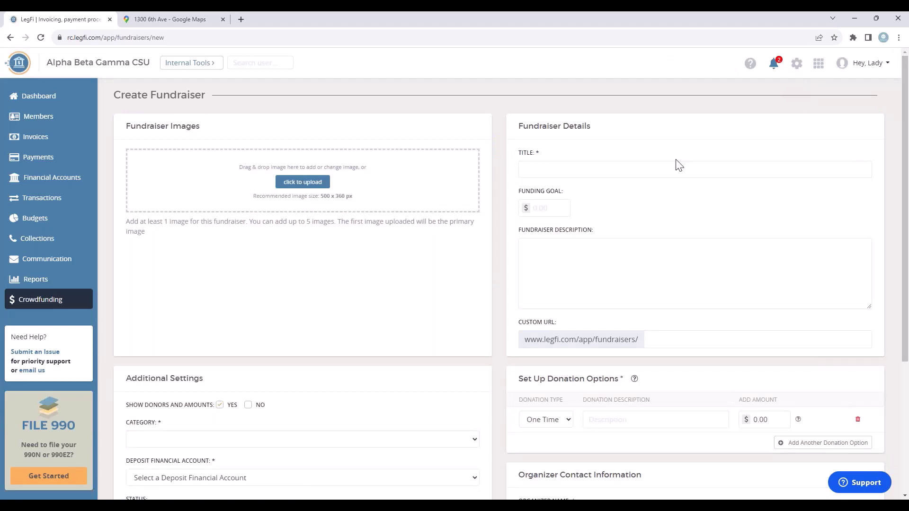
# Enter title 'Boys & Girls Club 2023 Fundraiser', a $5000.00 goal, and paste the Christmas description.
pyautogui.click(572, 168)
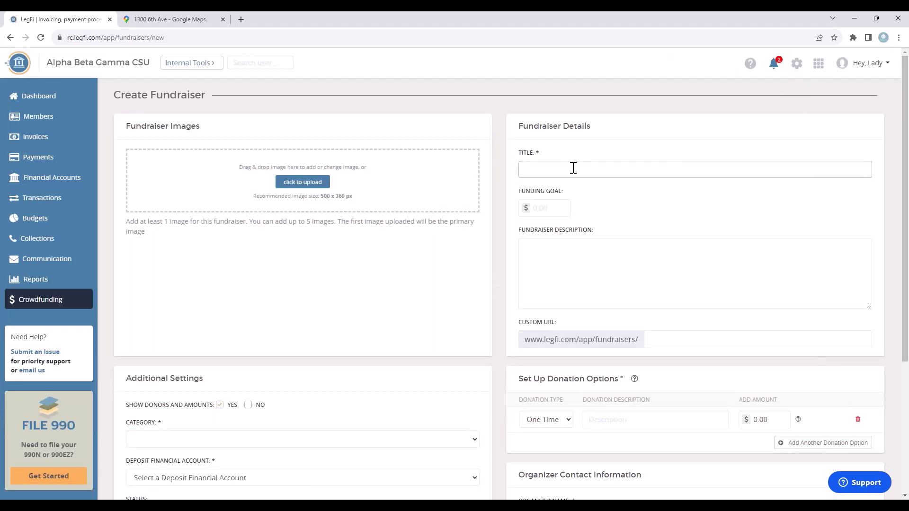
pyautogui.write('Boys & Girls Club 2023 Fundraiser')
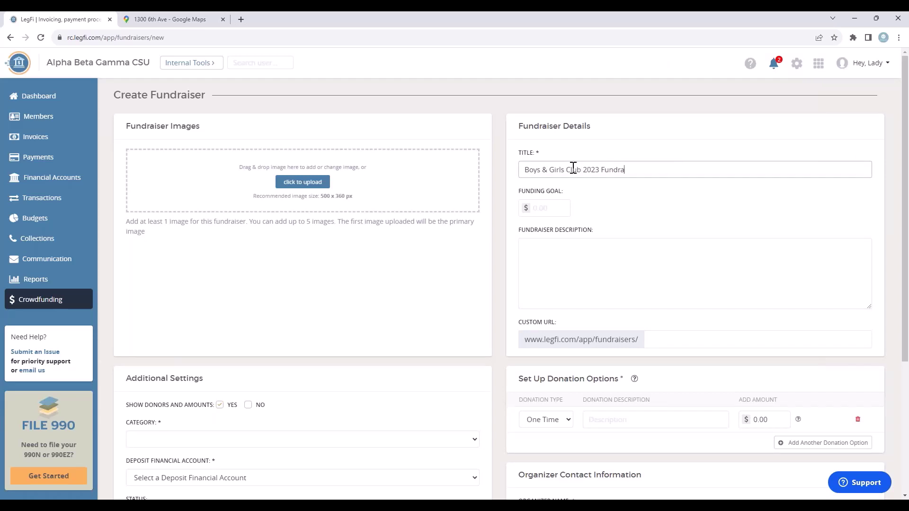
pyautogui.click(539, 210)
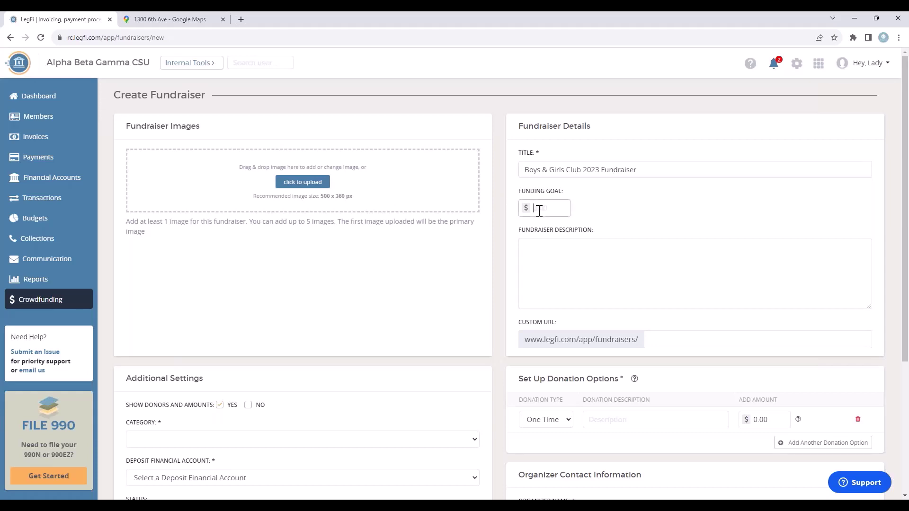
pyautogui.write('5000.00')
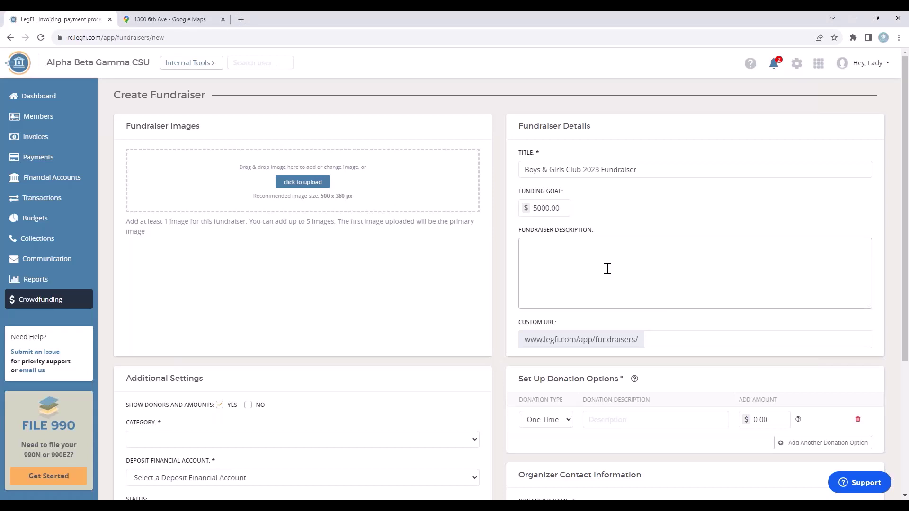
pyautogui.write('We’re raising money to adopt a family for Christmas! Donate today to help make their Christmas special.')
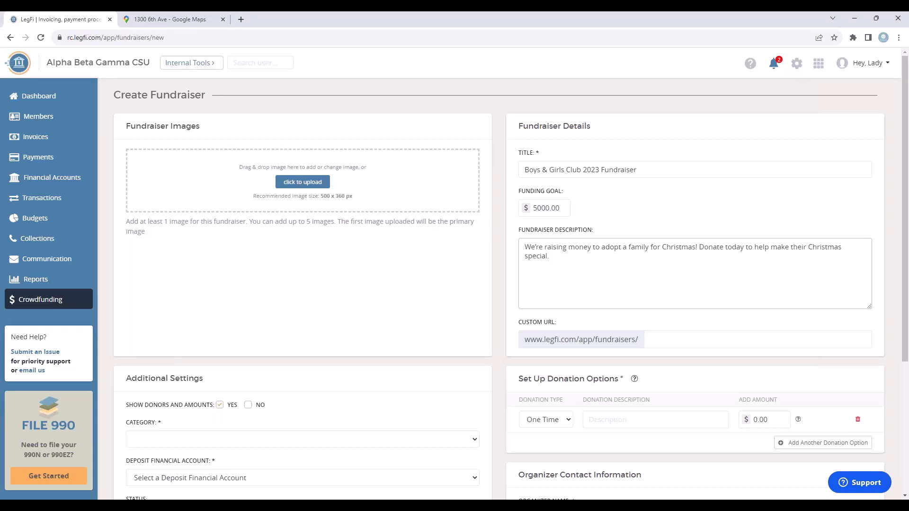
# Upload the BGC logo file and save it as the fundraiser image.
pyautogui.click(294, 186)
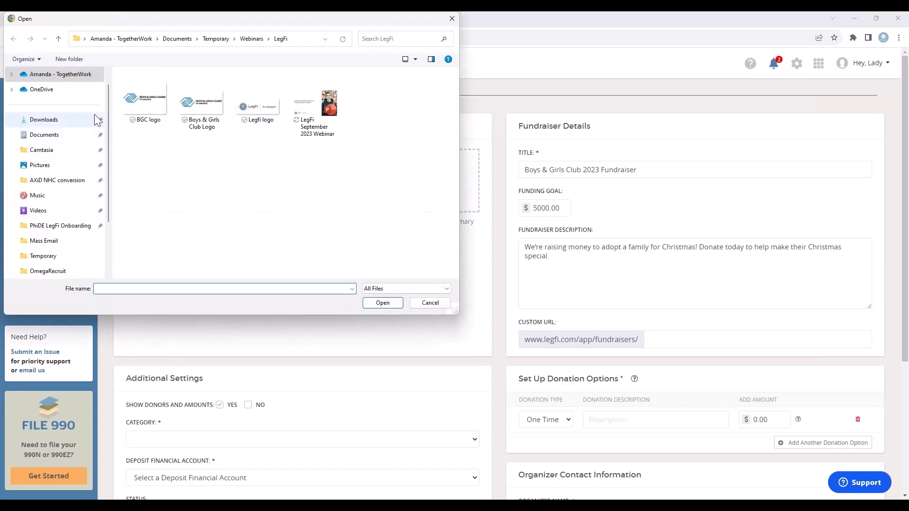
pyautogui.click(151, 106)
pyautogui.click(396, 304)
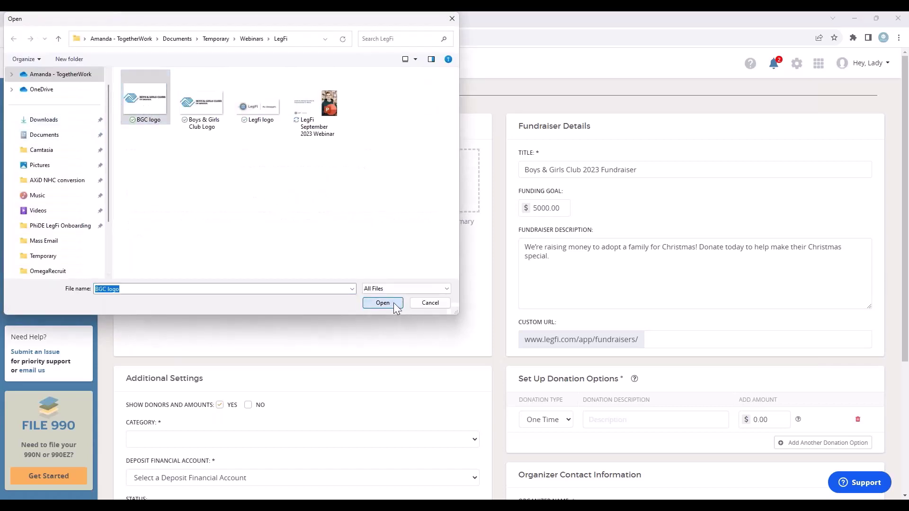
pyautogui.click(370, 354)
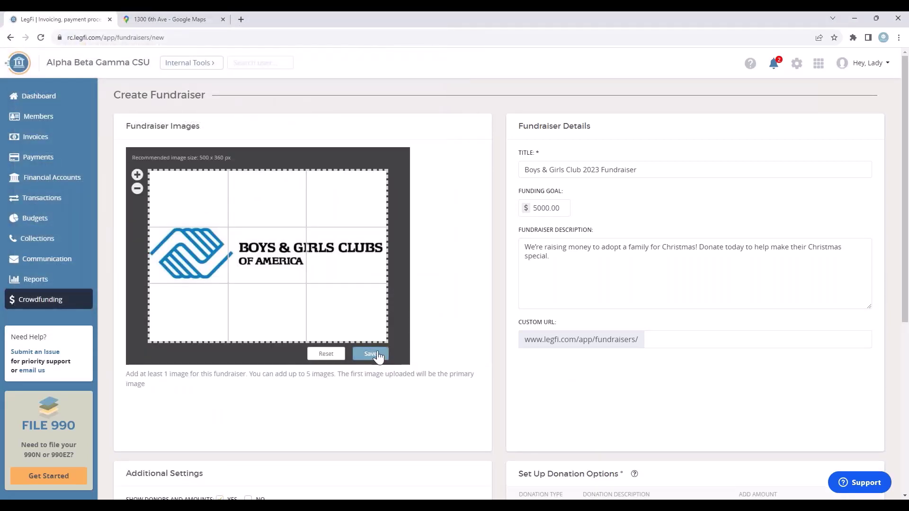
# Set the custom URL to 2023bgcfundraiser and hide donors and amounts.
pyautogui.scroll(-1, 499, 274)
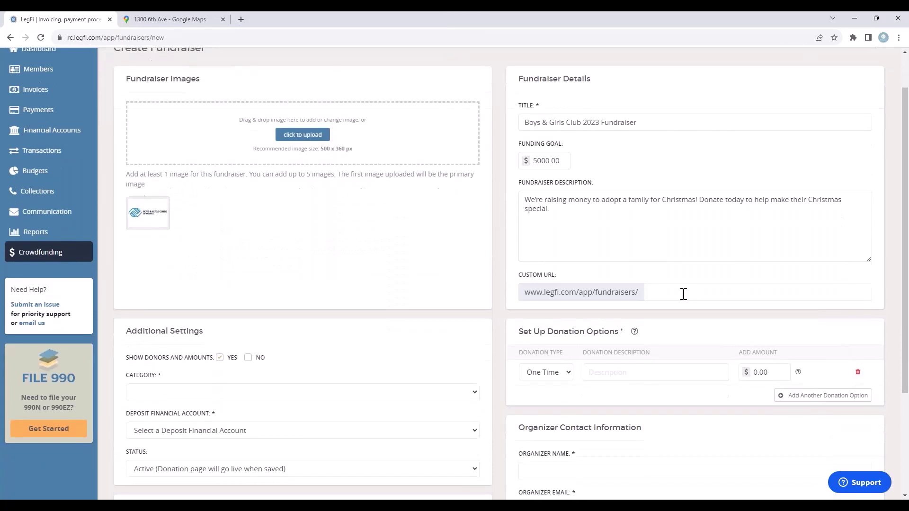
pyautogui.click(684, 288)
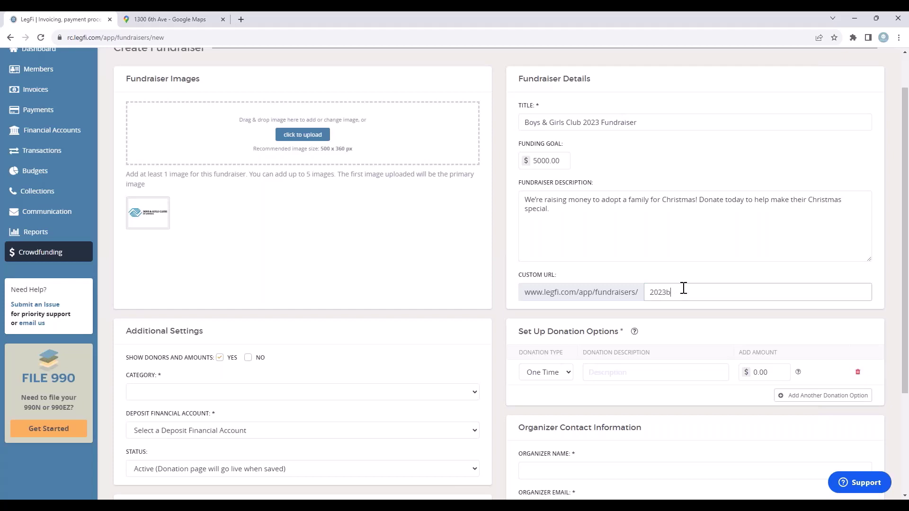
pyautogui.write('ndraiser')
pyautogui.scroll(-2, 385, 325)
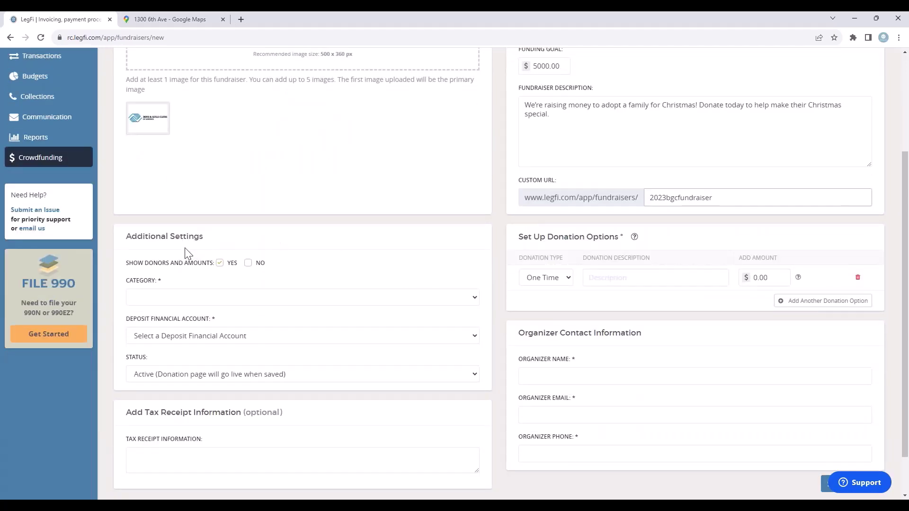
pyautogui.scroll(-1, 189, 242)
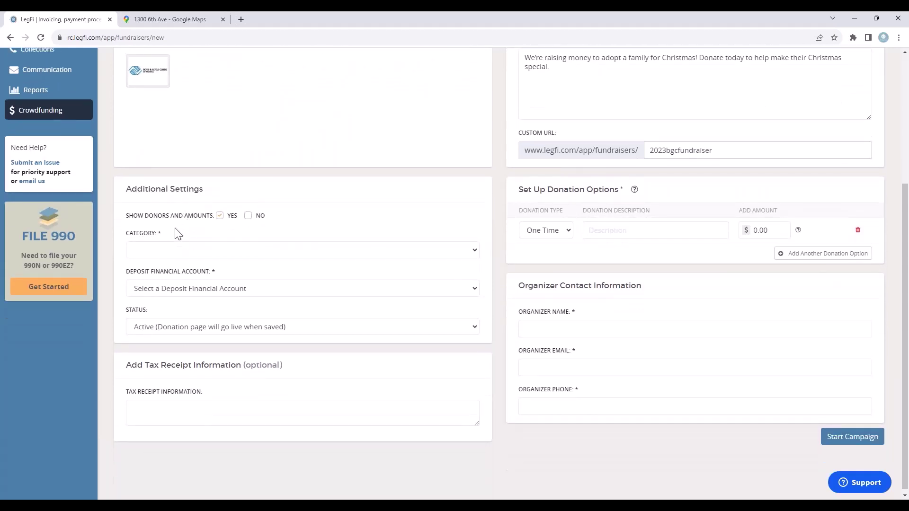
pyautogui.click(247, 216)
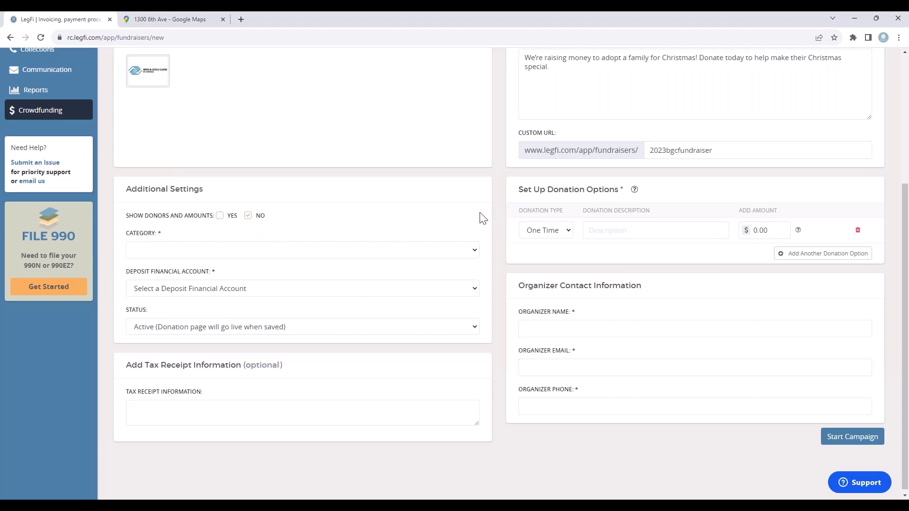
# Choose category Boys & Girls Club, deposit into Philanthropy Account, and keep status Active.
pyautogui.click(475, 251)
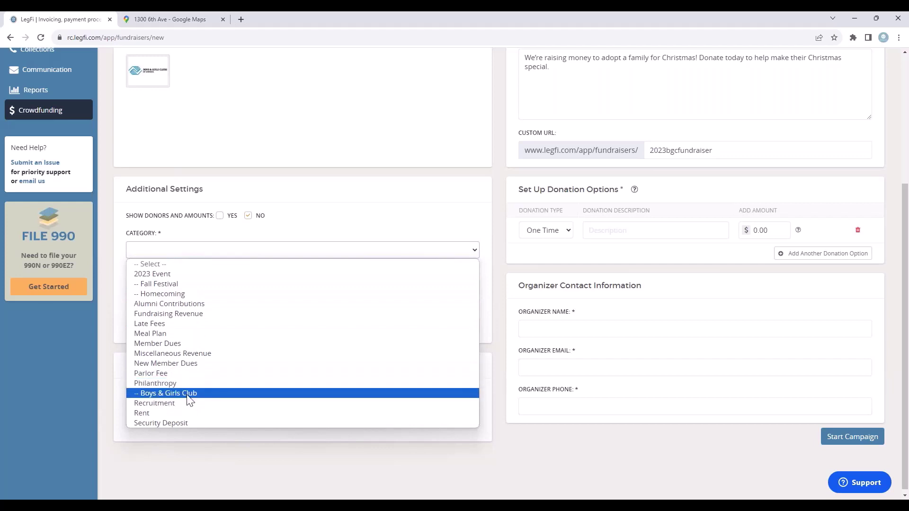
pyautogui.click(205, 395)
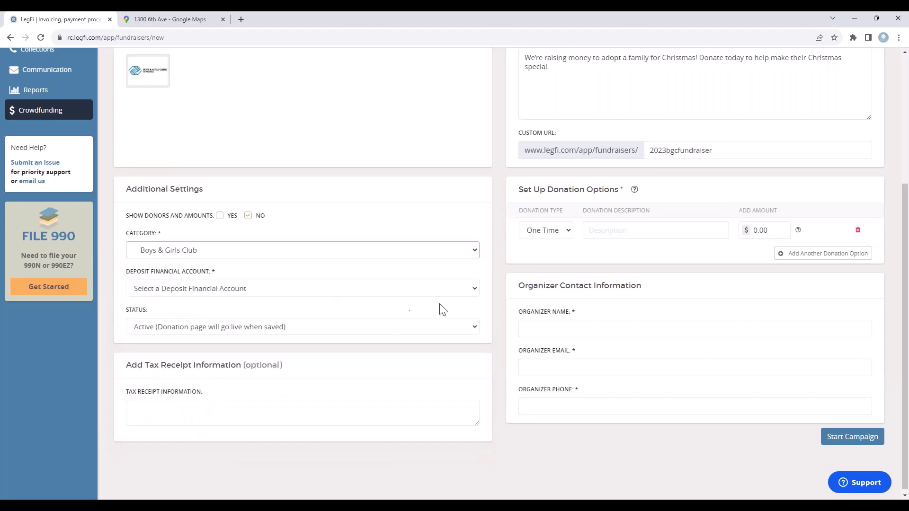
pyautogui.click(473, 290)
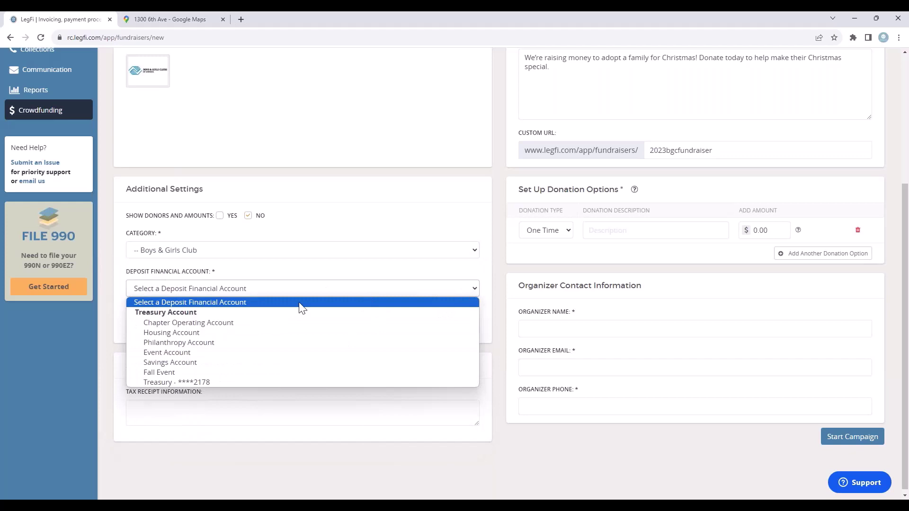
pyautogui.click(205, 344)
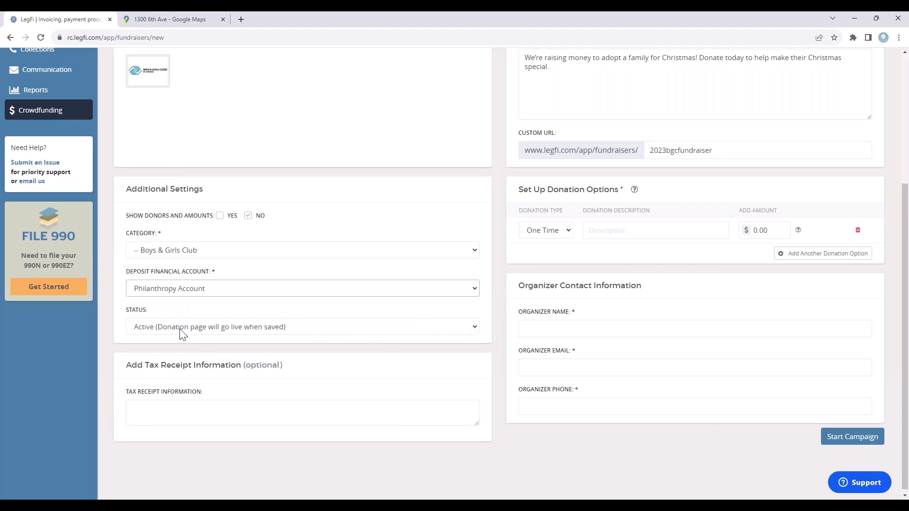
pyautogui.click(389, 326)
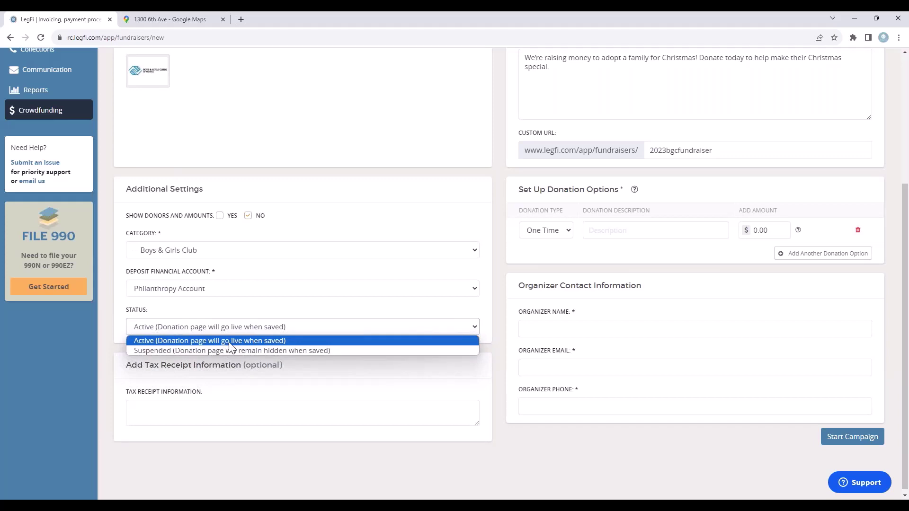
pyautogui.click(230, 341)
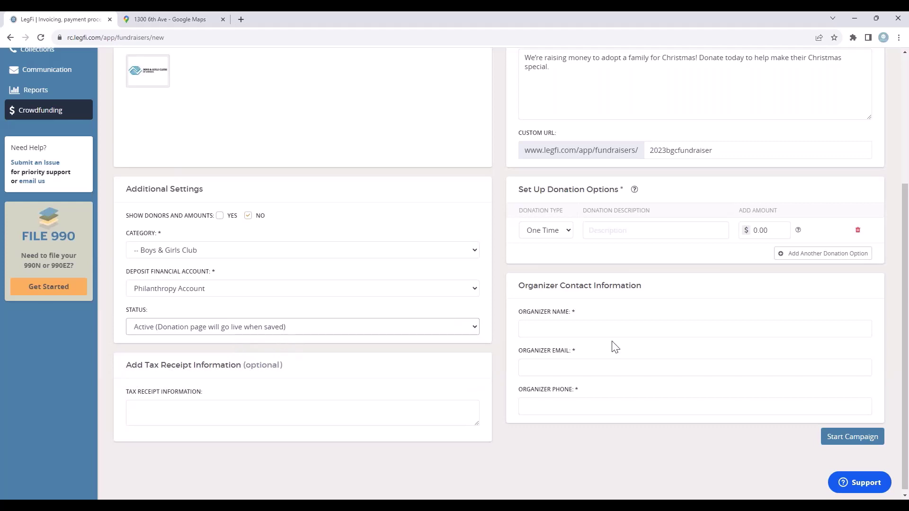
pyautogui.click(187, 412)
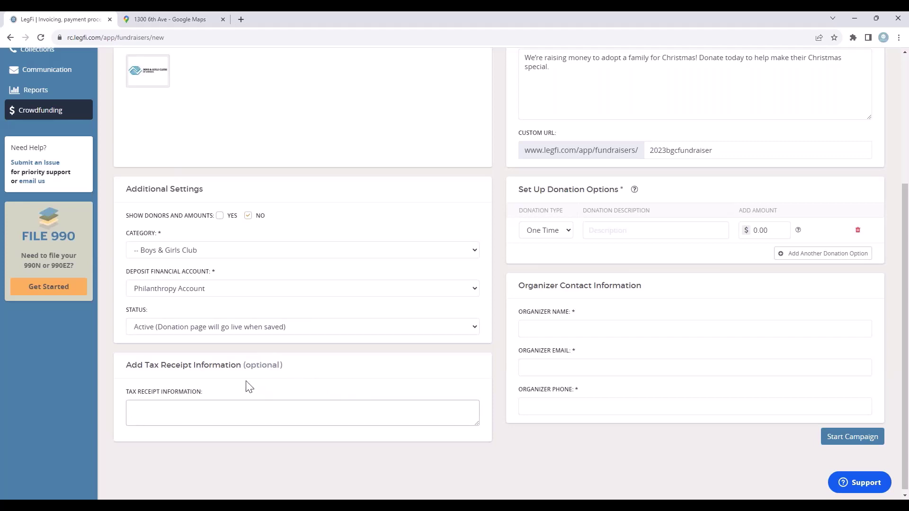
pyautogui.scroll(3, 448, 351)
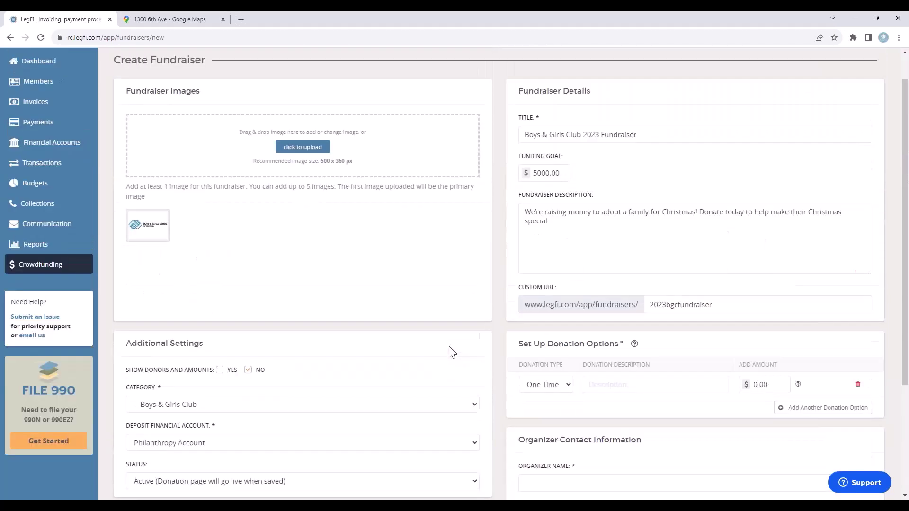
pyautogui.scroll(1, 497, 336)
pyautogui.scroll(-4, 753, 265)
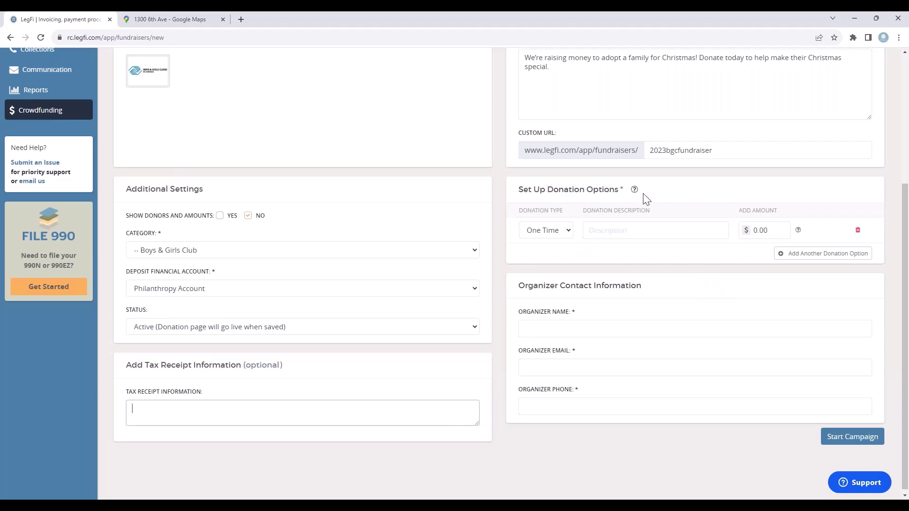
# Add donation options Bronze Level at $25.00 and a one-time Silver option at $50.00.
pyautogui.click(612, 229)
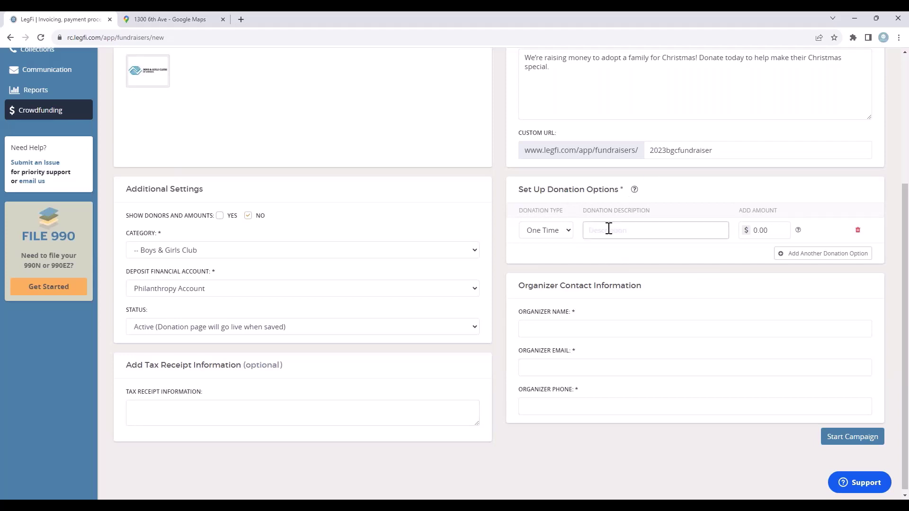
pyautogui.write('Bronze Level')
pyautogui.press('Tab')
pyautogui.write('2')
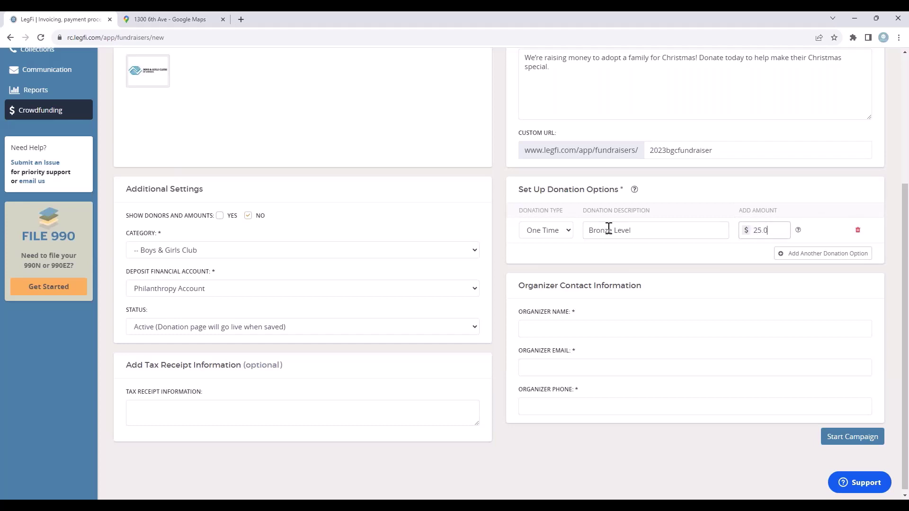
pyautogui.write('5.00')
pyautogui.click(807, 255)
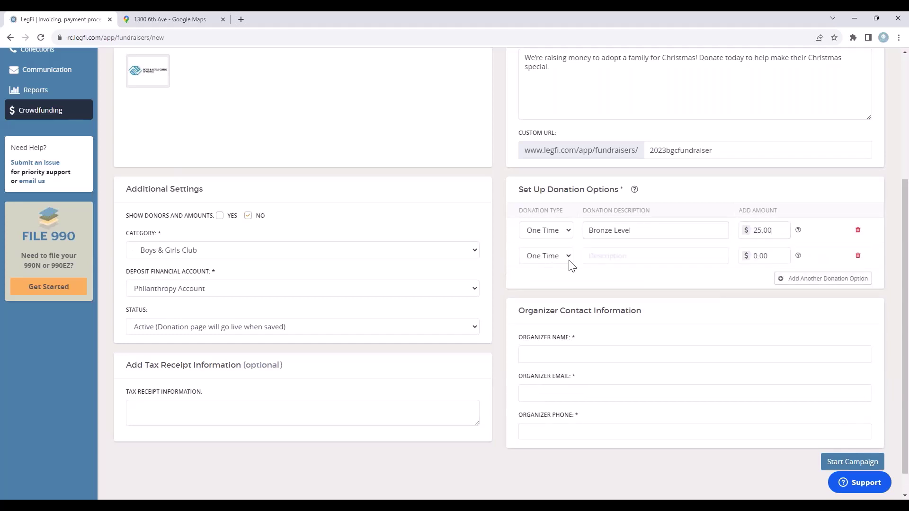
pyautogui.click(565, 256)
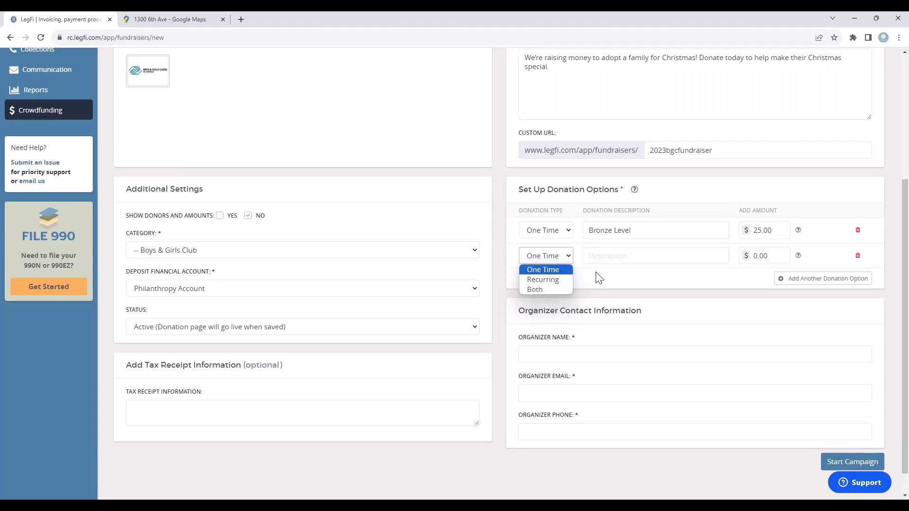
pyautogui.click(610, 279)
pyautogui.click(640, 253)
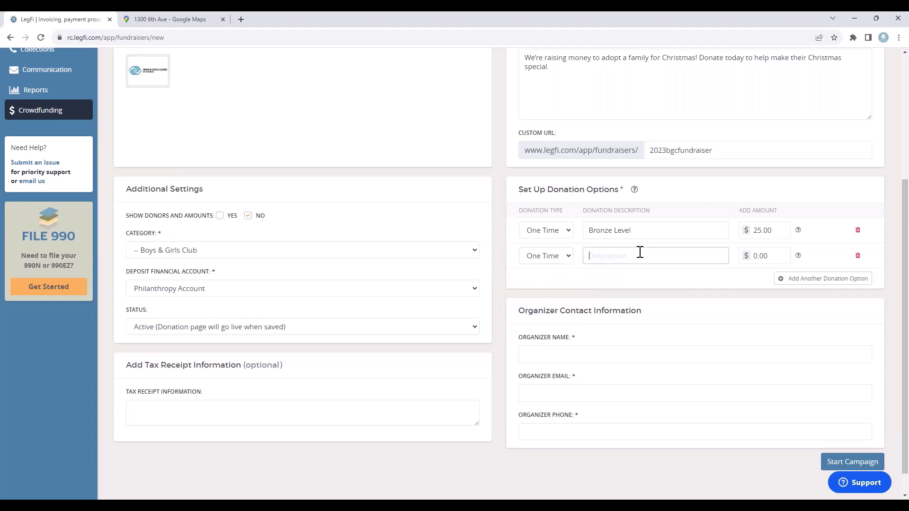
pyautogui.write('Go')
pyautogui.write('Silver Level')
pyautogui.press('Tab')
pyautogui.write('50')
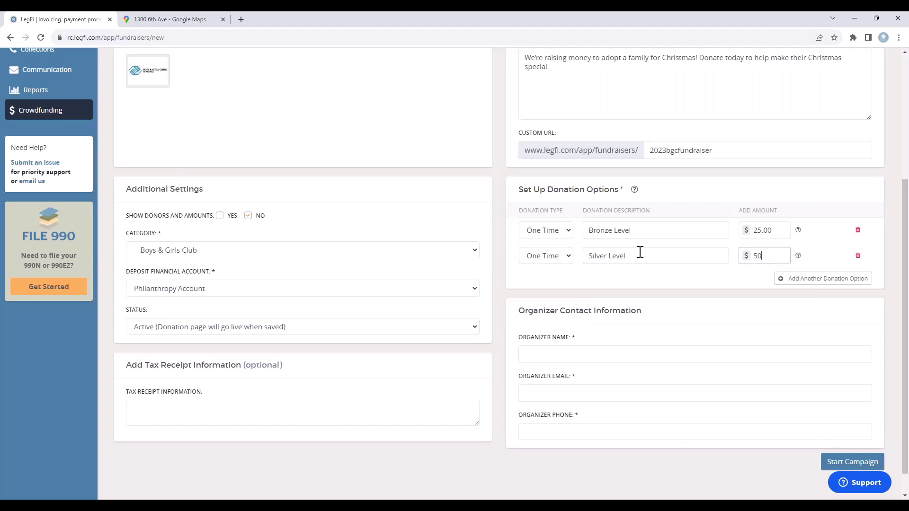
pyautogui.write('.00')
# Add Gold Level at $75.00 and Platinum Level at $100.00.
pyautogui.click(804, 278)
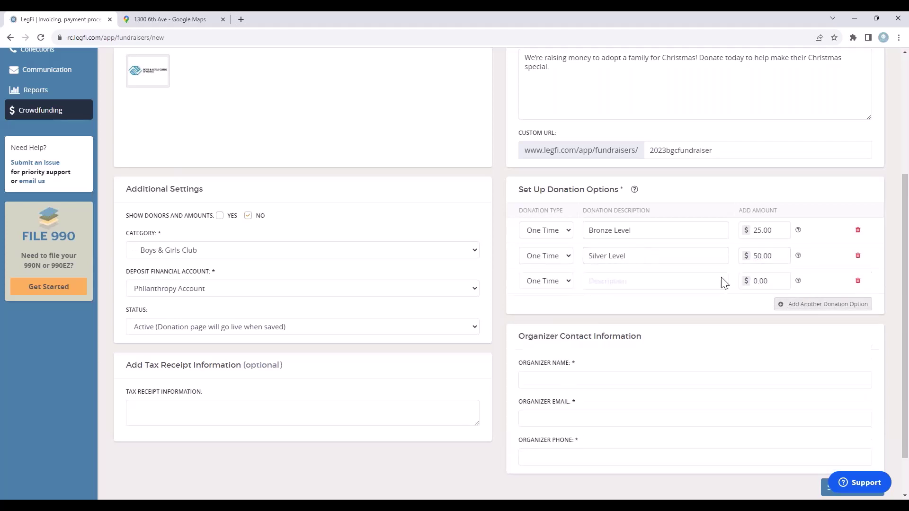
pyautogui.click(620, 281)
pyautogui.write('Gold Level')
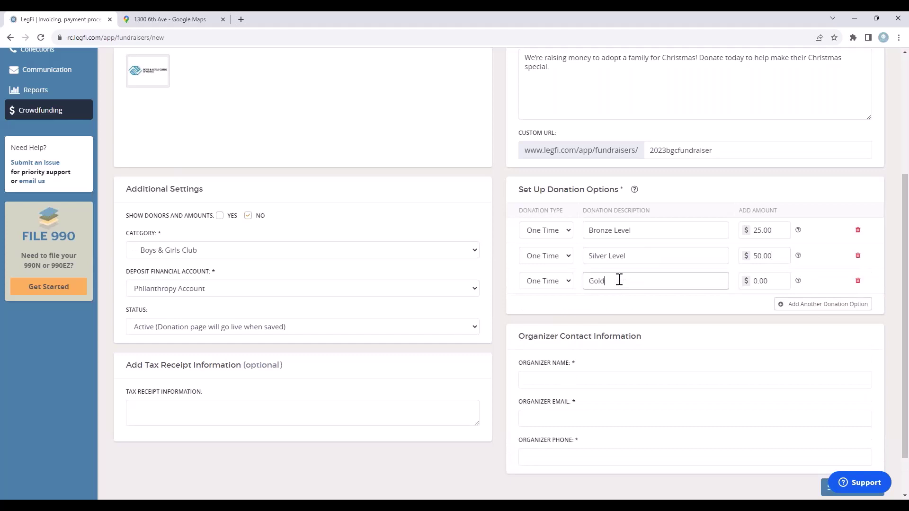
pyautogui.press('Tab')
pyautogui.write('75.00')
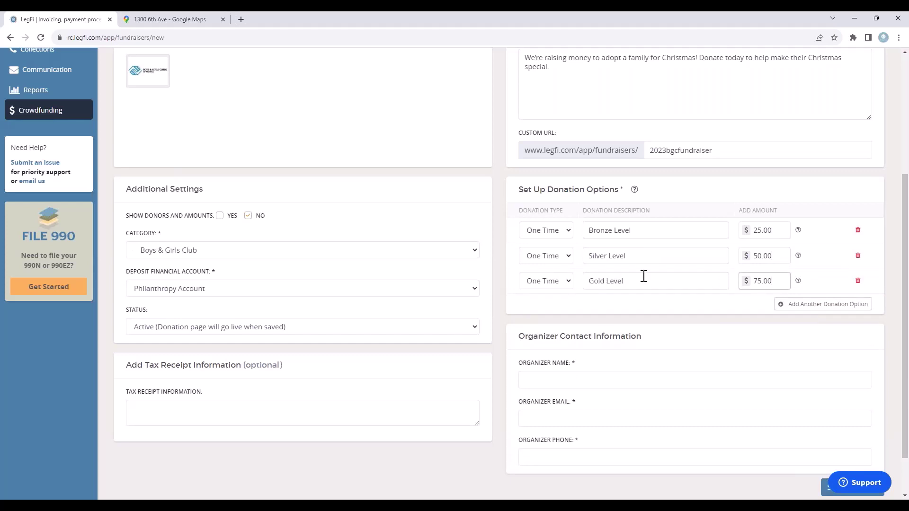
pyautogui.click(805, 304)
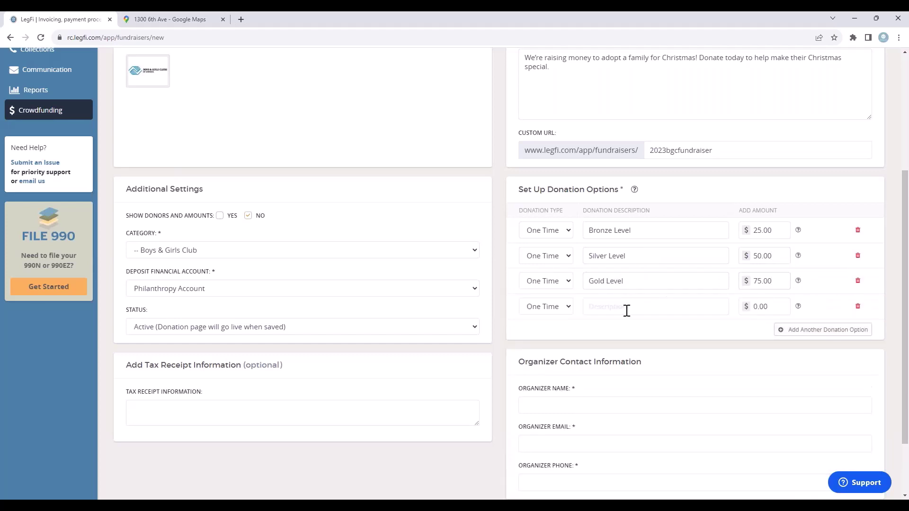
pyautogui.click(626, 308)
pyautogui.write('Platin')
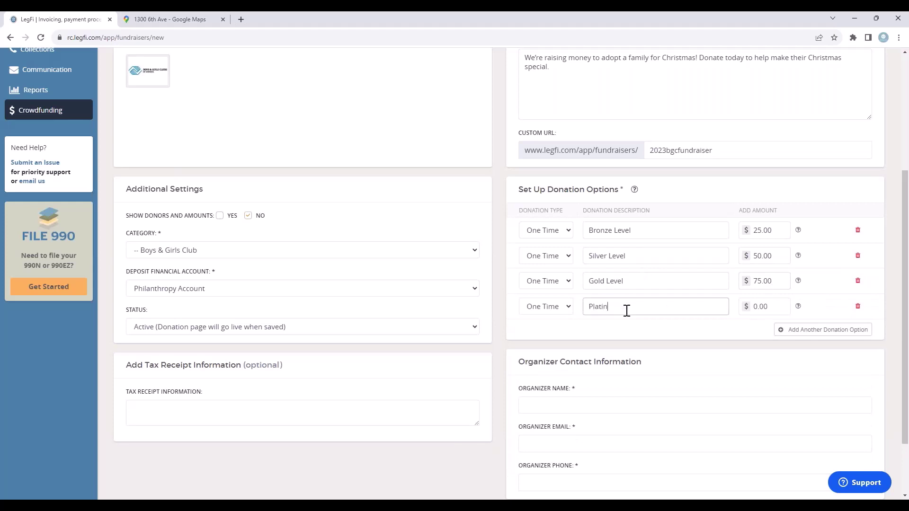
pyautogui.write('um Level')
pyautogui.press('Tab')
pyautogui.write('100.00')
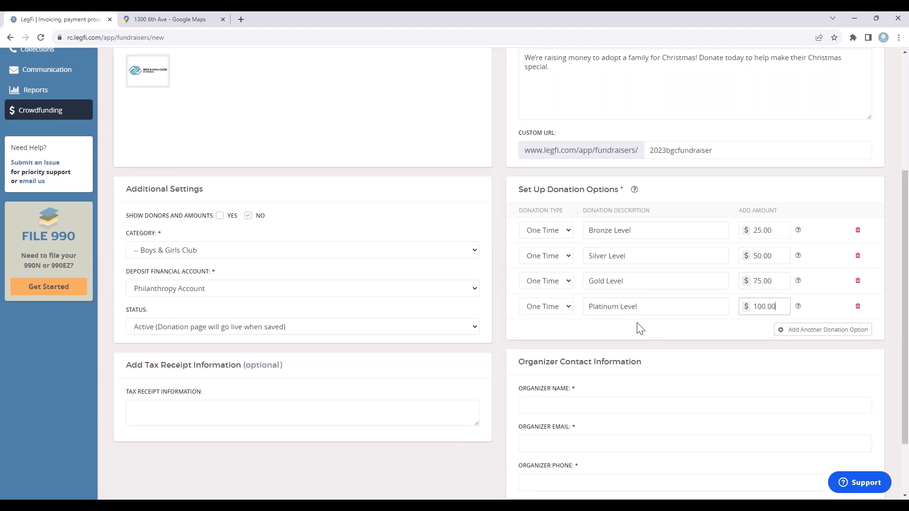
# Add a fifth option of type Both titled 'Choose How Much You'd like to Donate'.
pyautogui.click(826, 331)
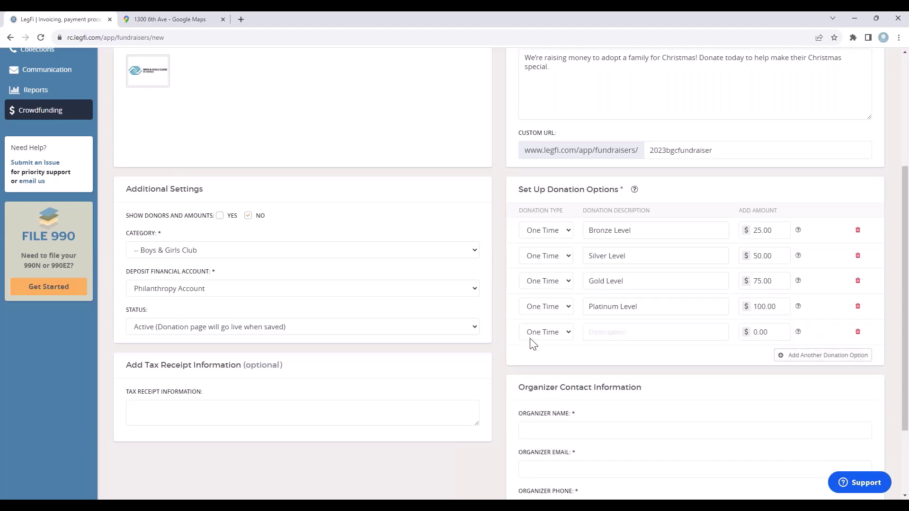
pyautogui.click(557, 333)
pyautogui.click(548, 369)
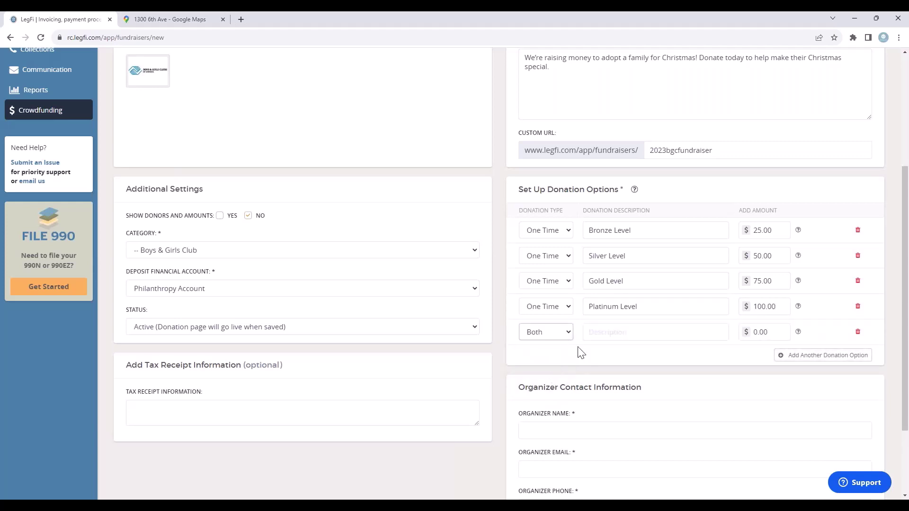
pyautogui.click(600, 333)
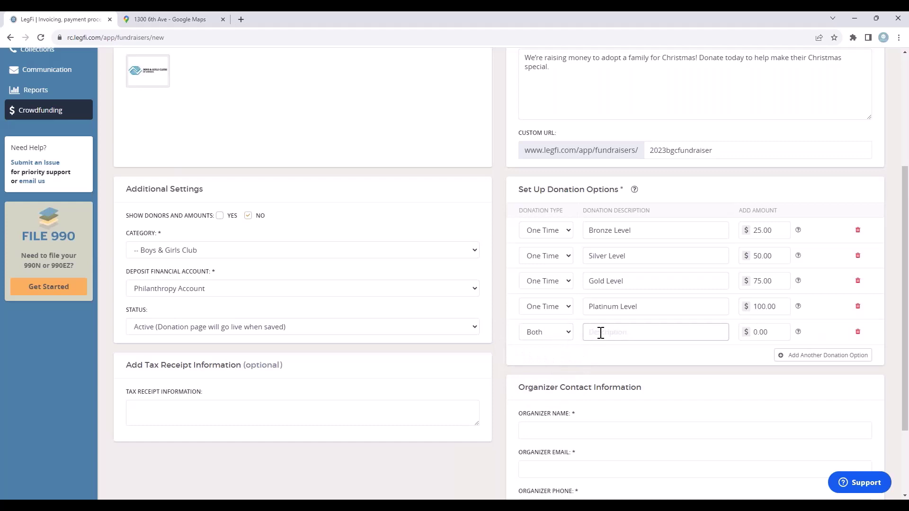
pyautogui.write("Choose How Much You'd like to Donate")
pyautogui.scroll(-2, 742, 356)
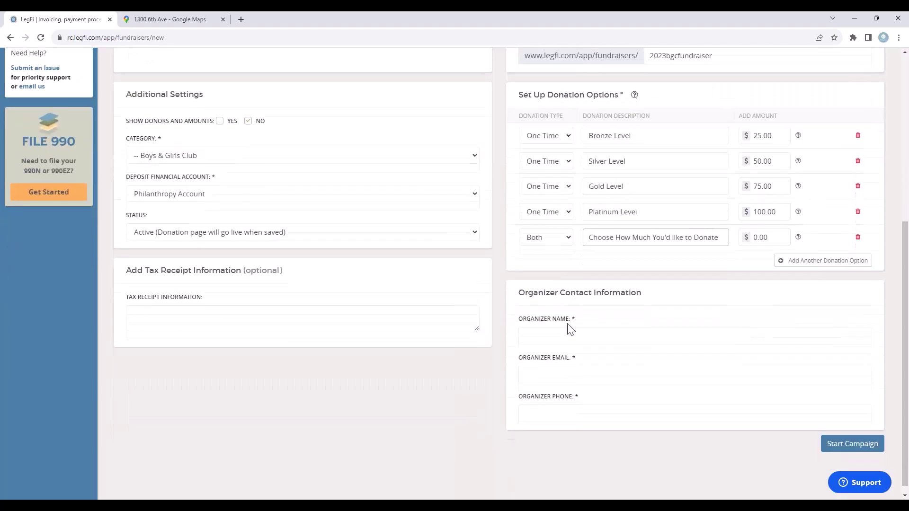
# Fill the organizer fields with the contact e-mail and phone number.
pyautogui.click(535, 332)
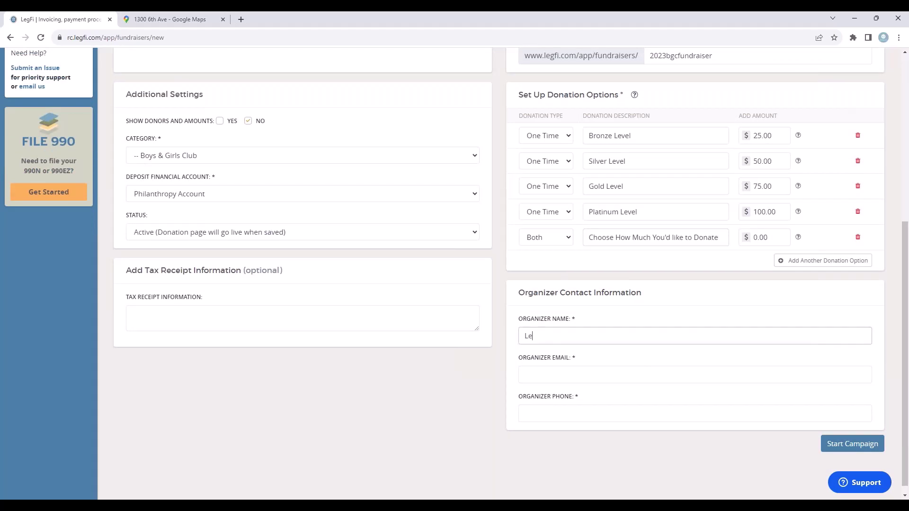
pyautogui.press('Tab')
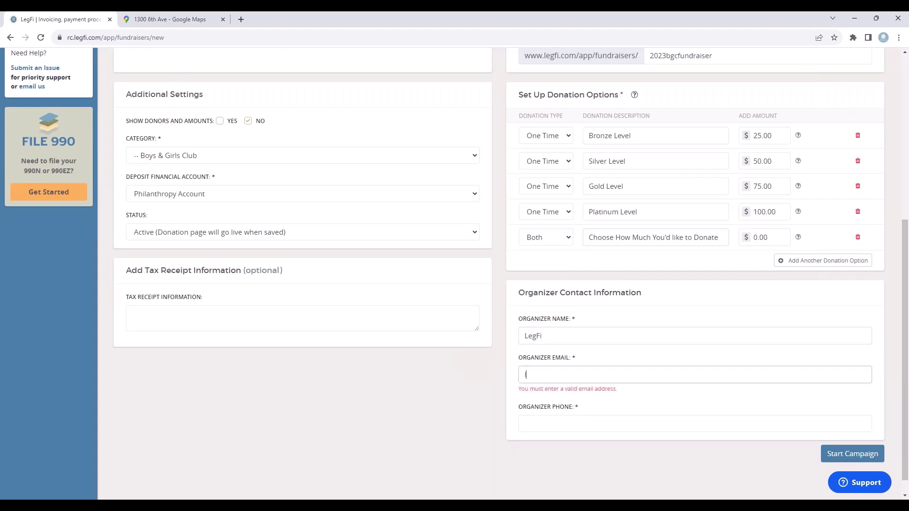
pyautogui.press('Tab')
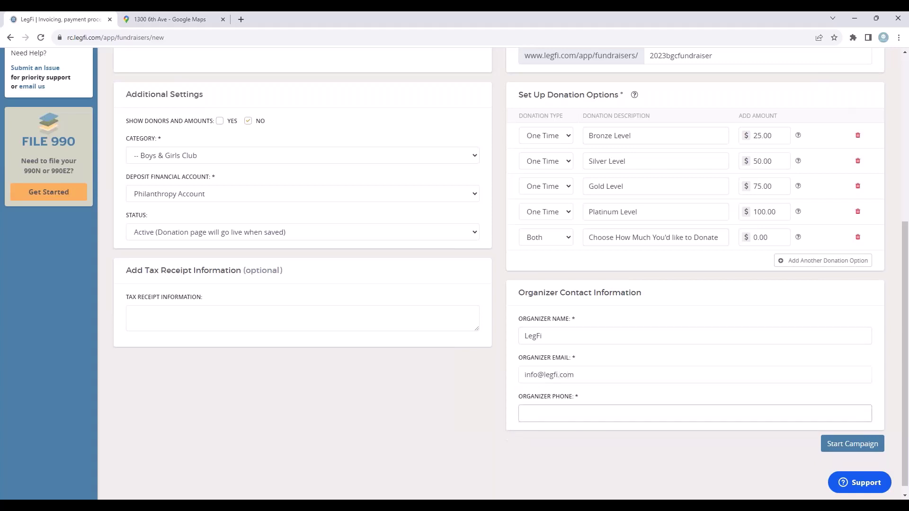
# Start the campaign, listing it as active with $0.00 of $5,000.00 raised.
pyautogui.scroll(5, 494, 183)
pyautogui.scroll(-5, 493, 183)
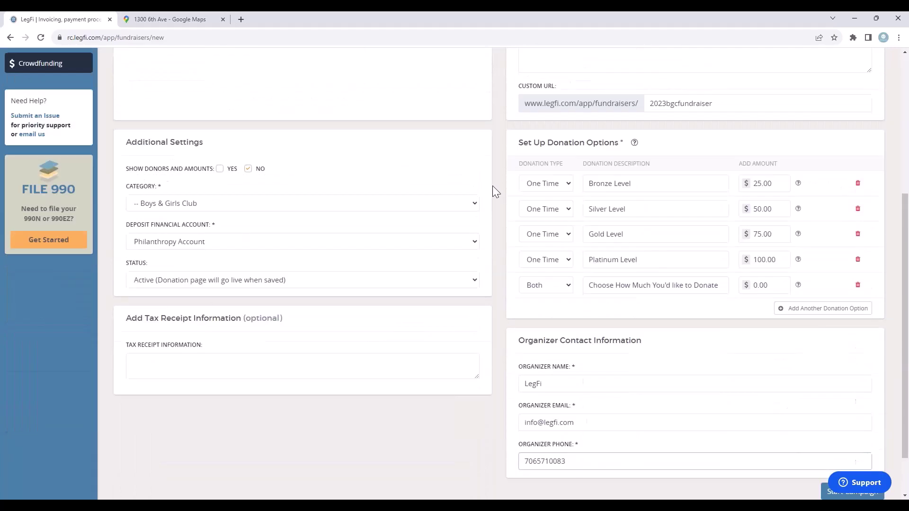
pyautogui.click(828, 434)
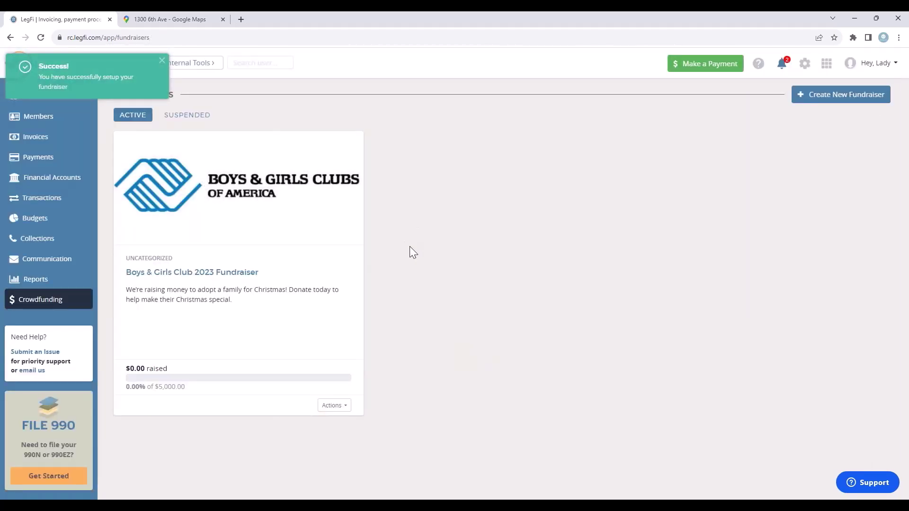
pyautogui.click(344, 407)
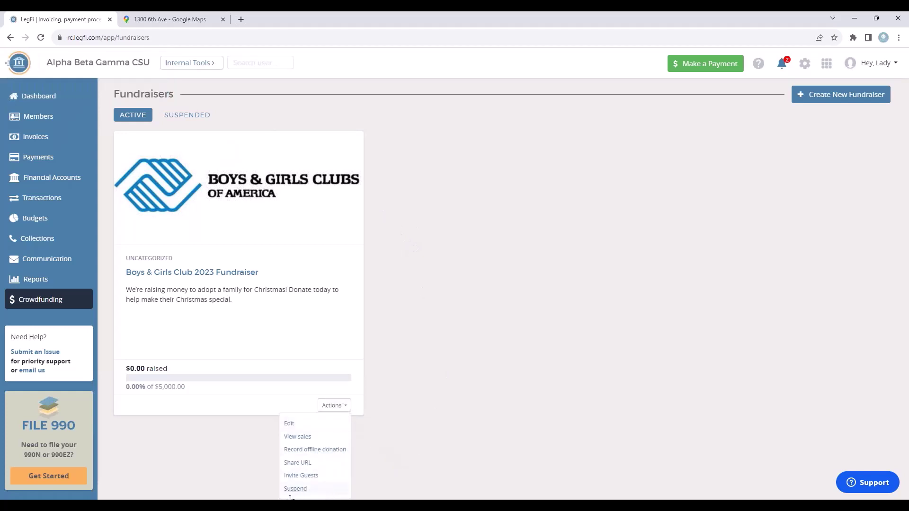
pyautogui.click(303, 476)
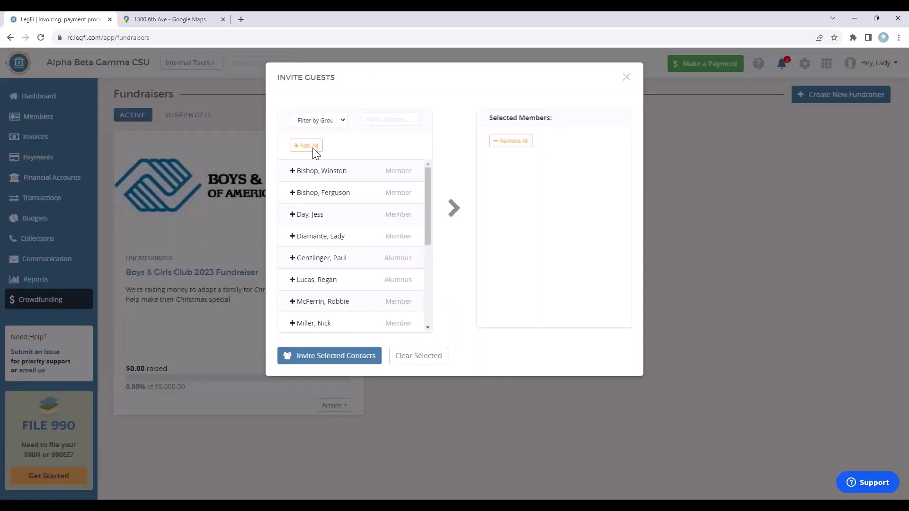
pyautogui.click(626, 77)
pyautogui.click(339, 406)
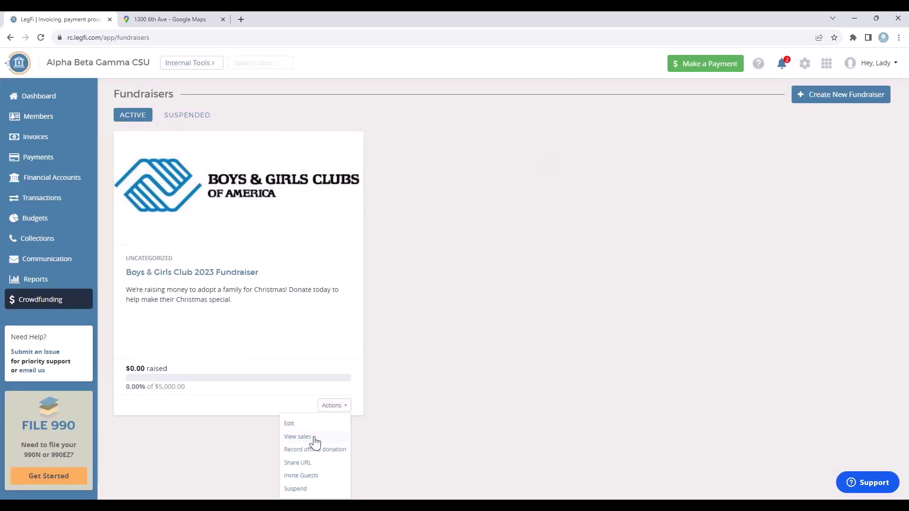
pyautogui.click(297, 437)
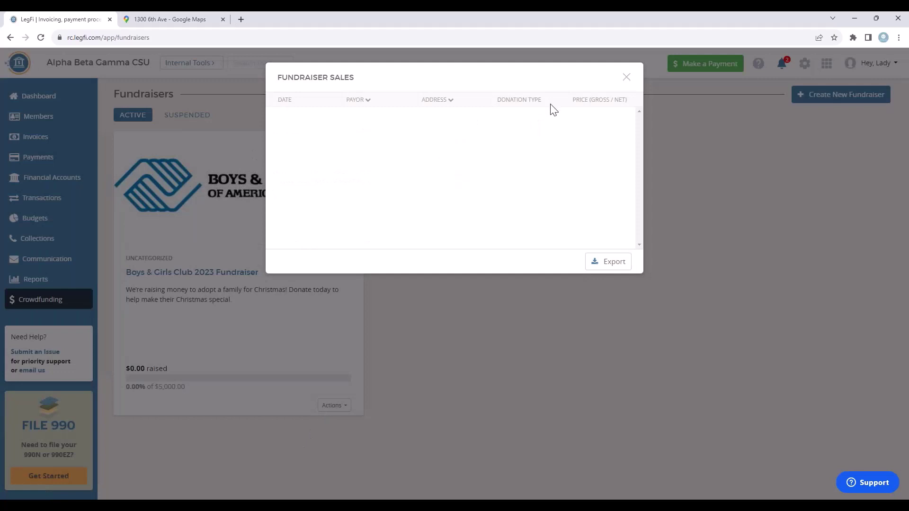
pyautogui.click(626, 78)
pyautogui.click(340, 407)
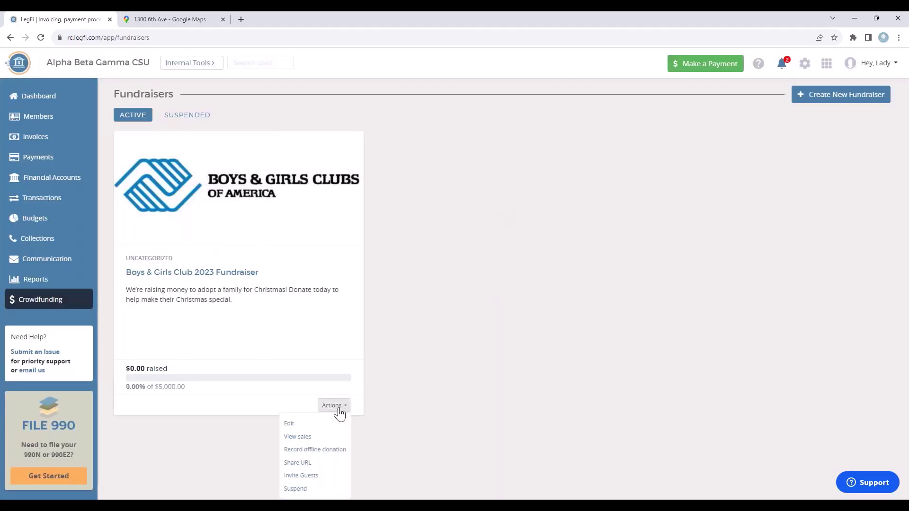
pyautogui.click(291, 425)
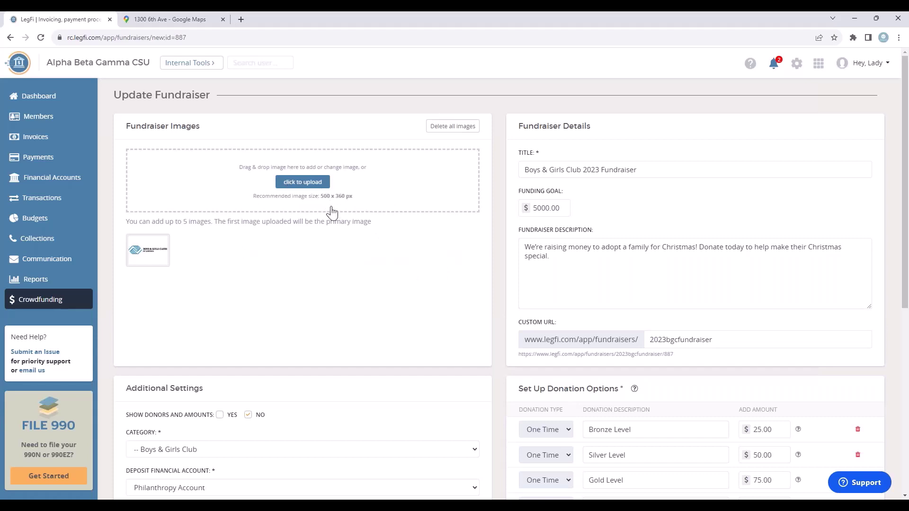
pyautogui.click(11, 39)
pyautogui.click(334, 407)
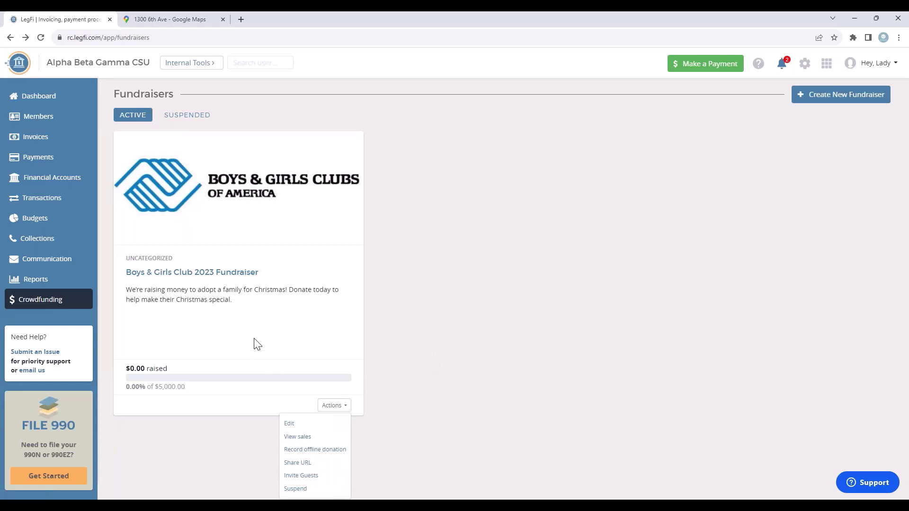
# Open the Boys & Girls Club 2023 Fundraiser donation page and preview its Recurring and One-Time Donation options.
pyautogui.click(208, 181)
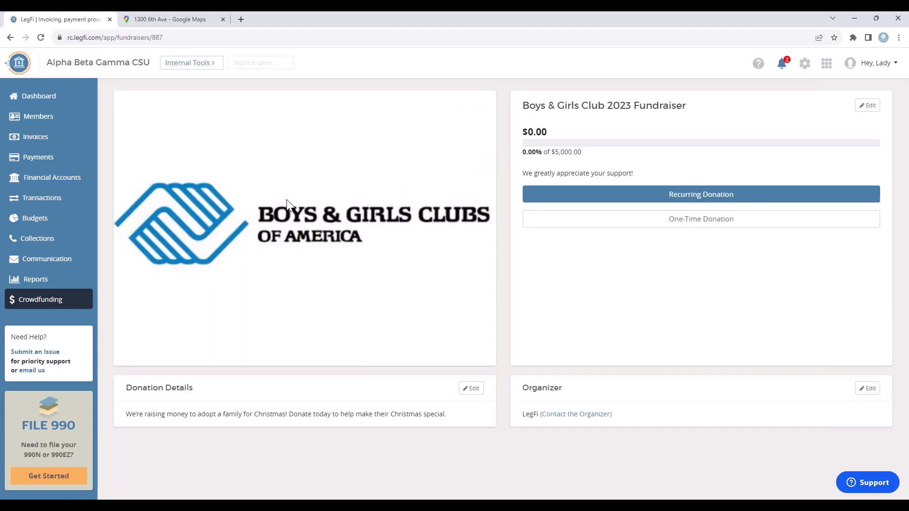
pyautogui.click(699, 198)
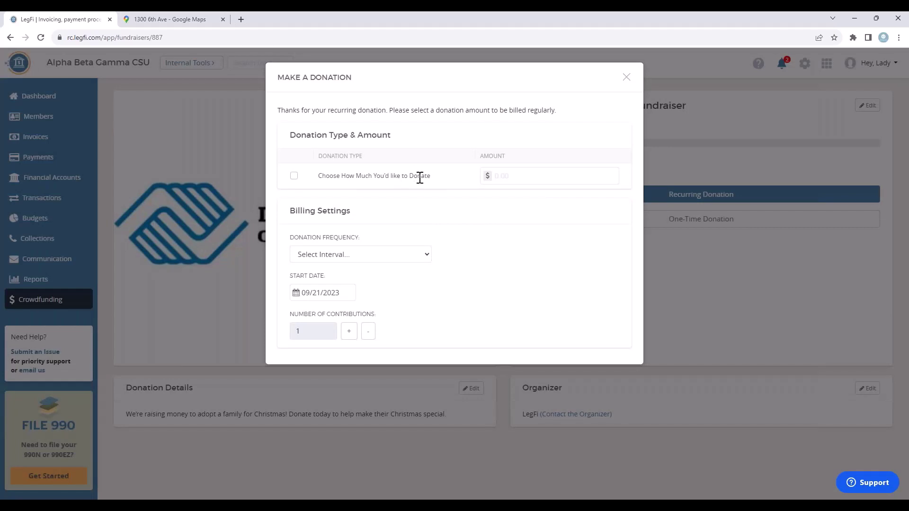
pyautogui.click(625, 78)
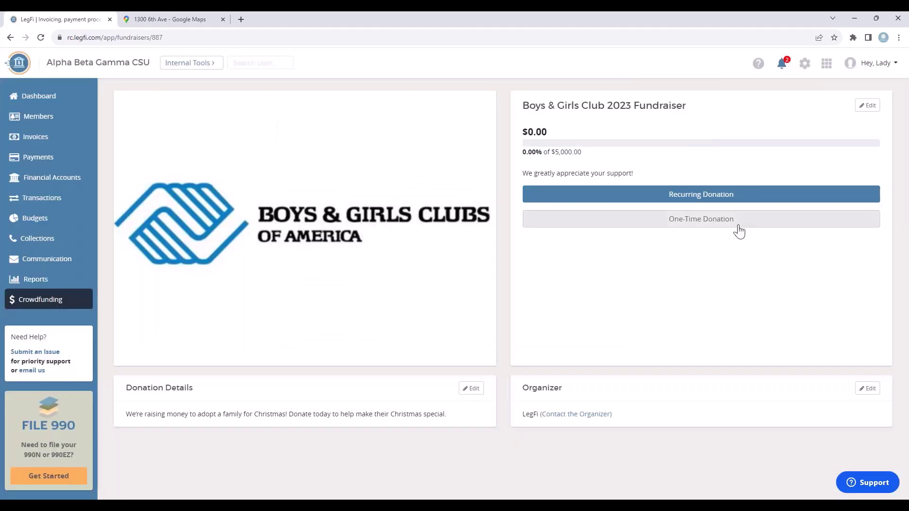
pyautogui.click(737, 223)
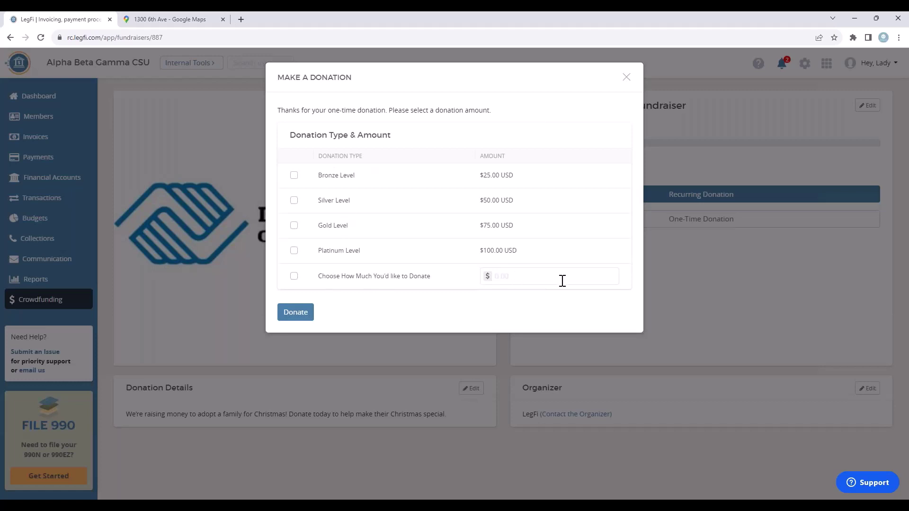
pyautogui.click(626, 77)
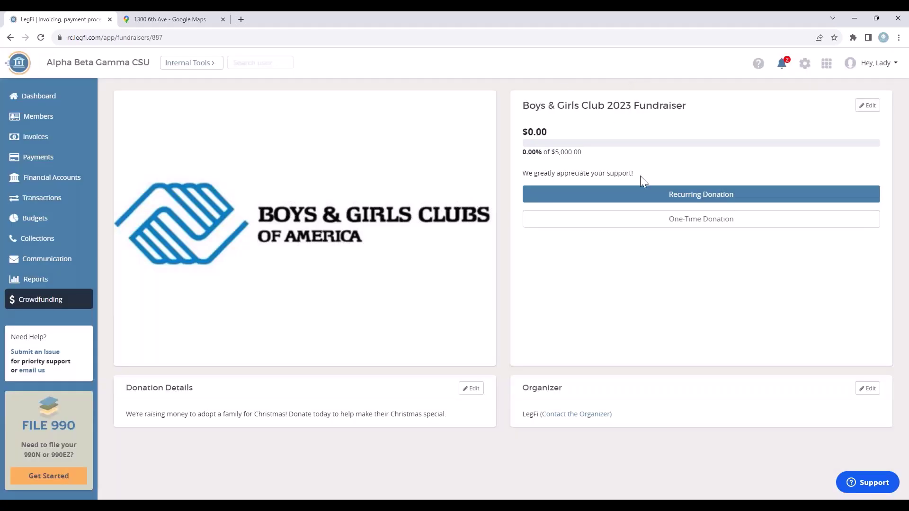